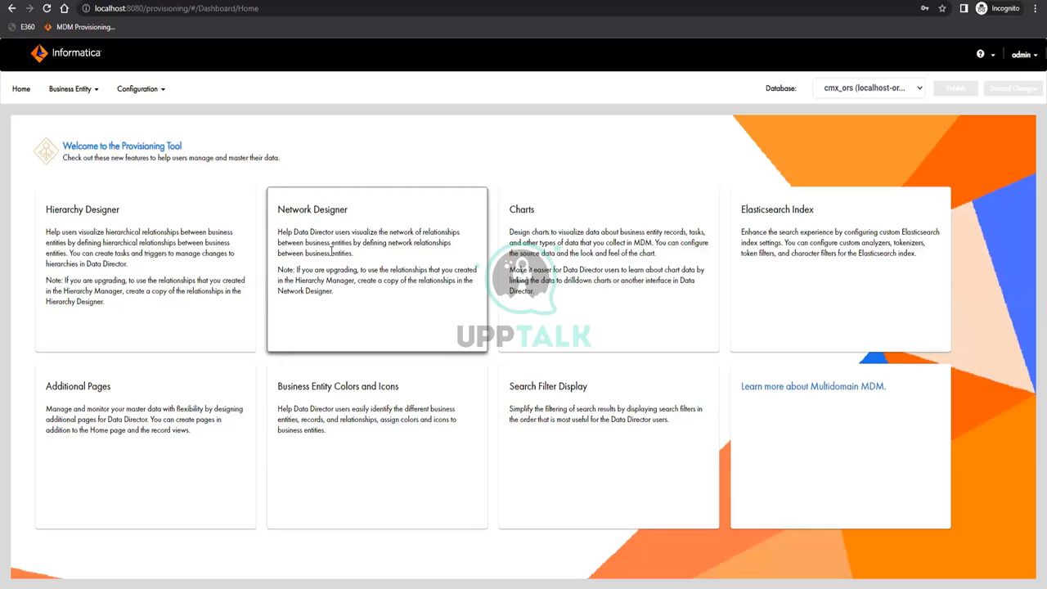
# Inspect partySearchView's fields and one-to-many address relationship under Business Entity Views, then move to Transformations
pyautogui.click(82, 90)
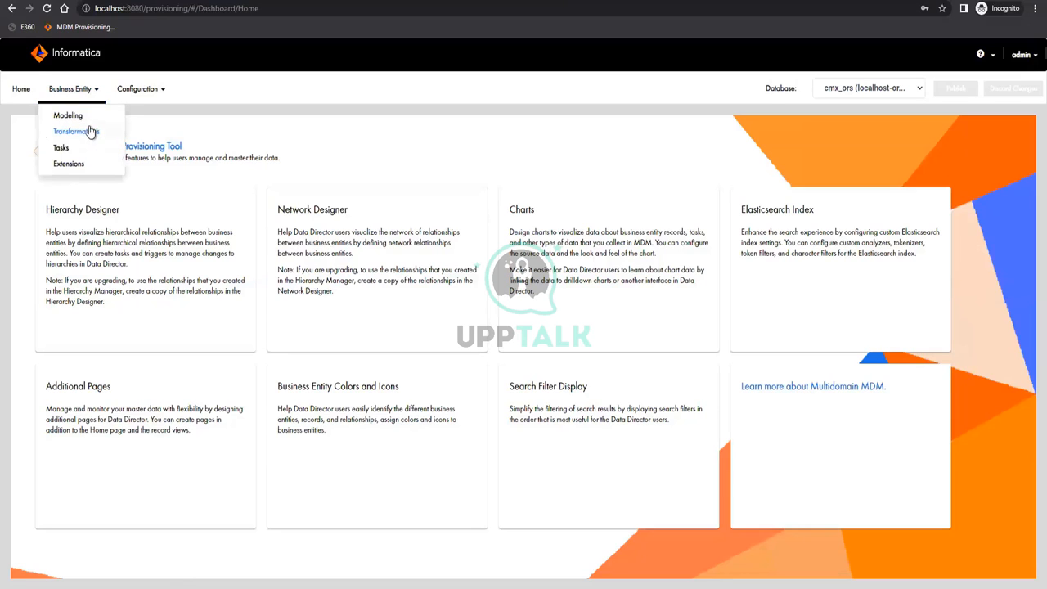
pyautogui.click(90, 119)
pyautogui.click(86, 182)
pyautogui.click(66, 236)
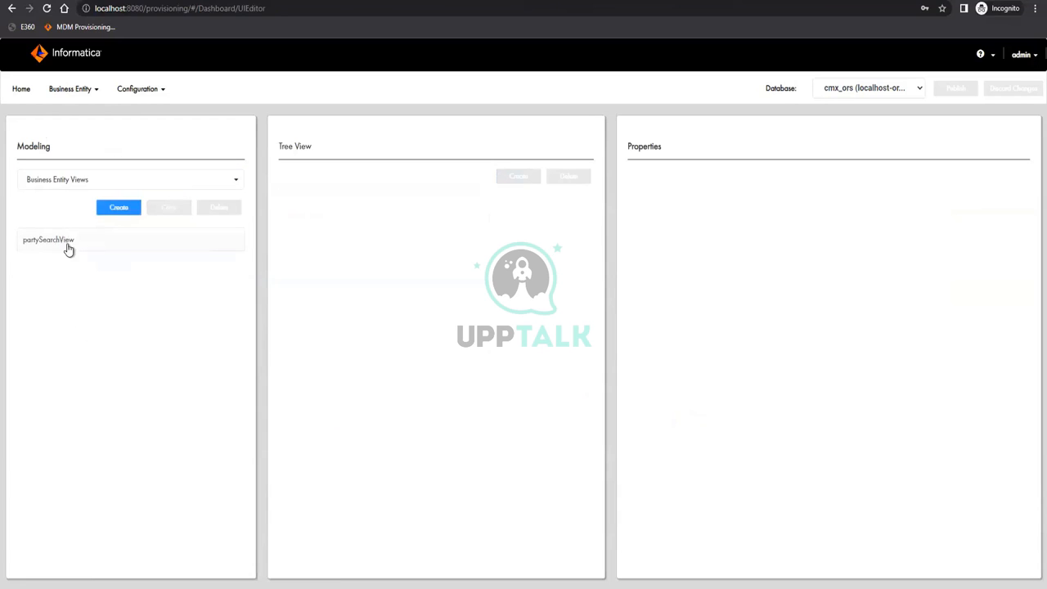
pyautogui.click(82, 240)
pyautogui.click(320, 202)
pyautogui.click(320, 286)
pyautogui.click(67, 90)
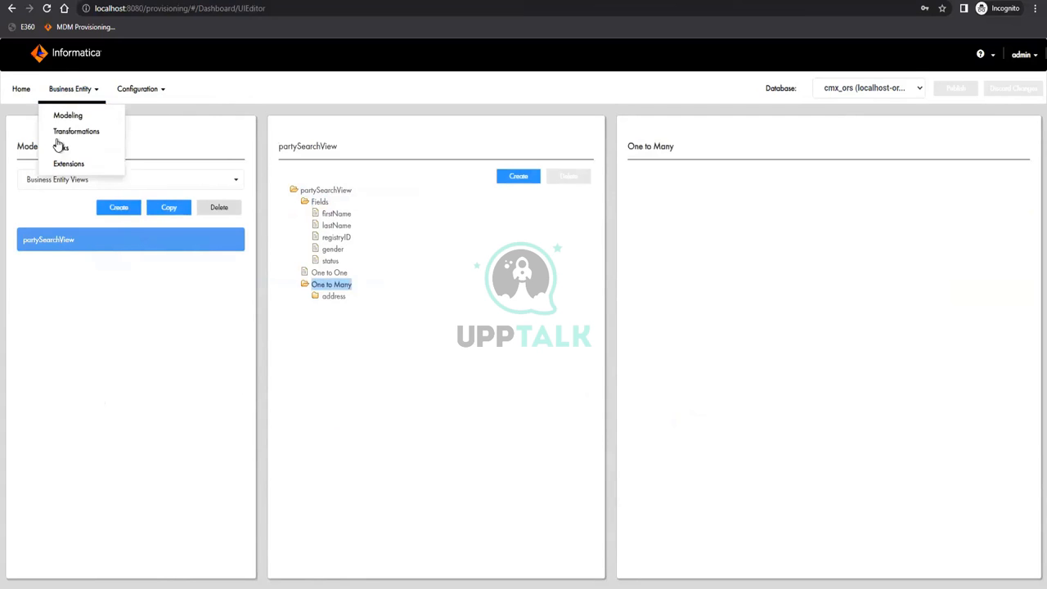
pyautogui.click(62, 132)
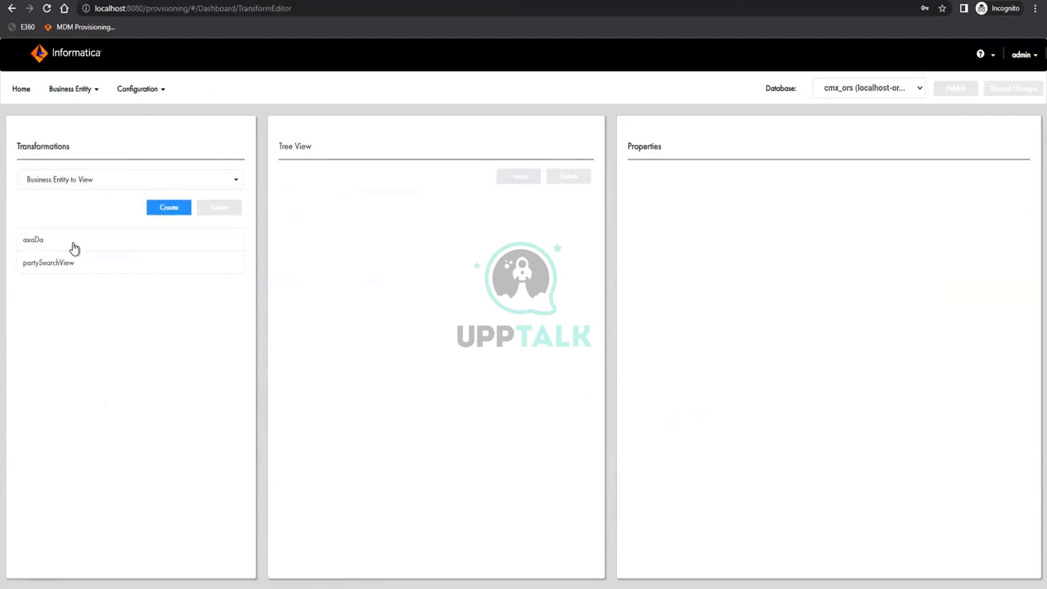
# Inspect partySearchView's Address group and its direct transformation field mappings
pyautogui.click(50, 262)
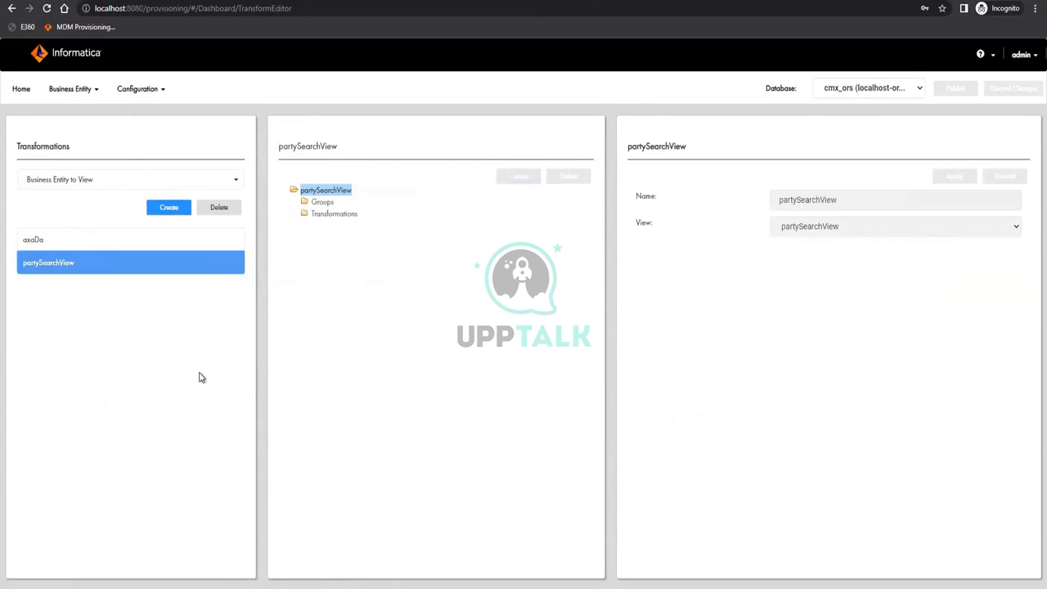
pyautogui.click(328, 216)
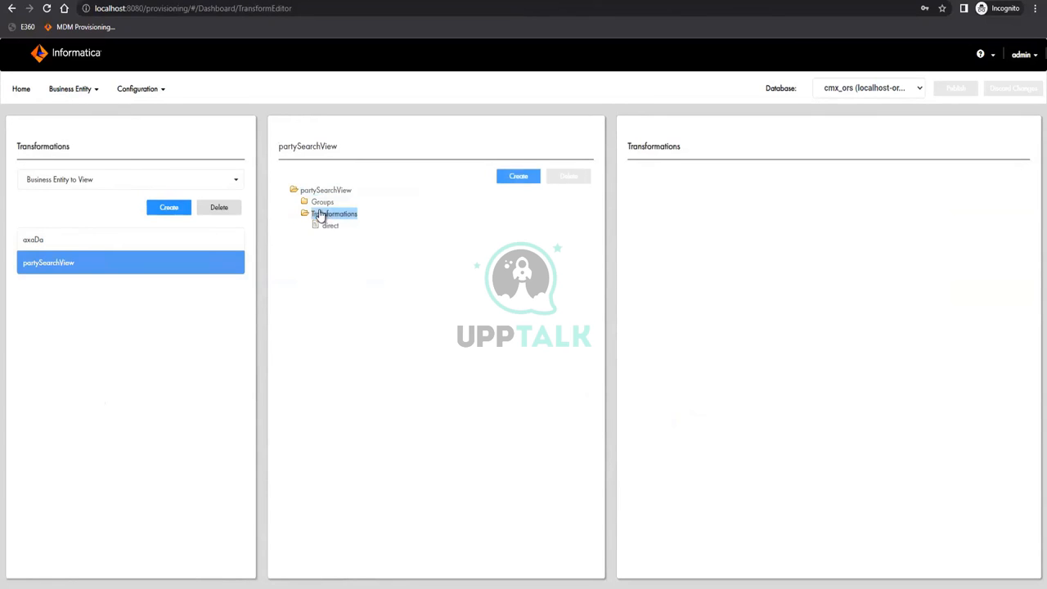
pyautogui.click(321, 203)
pyautogui.click(333, 214)
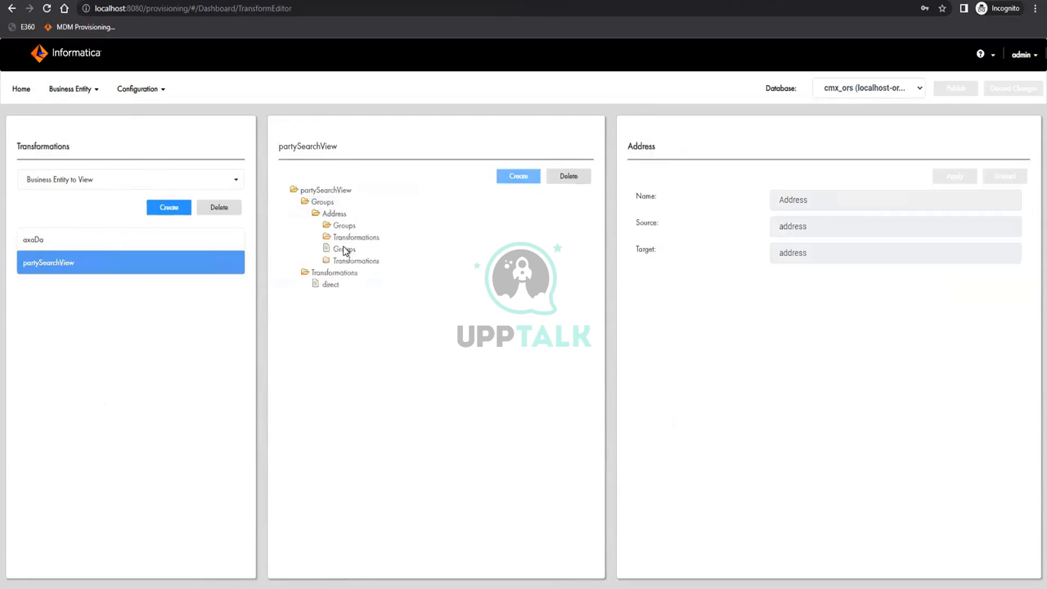
pyautogui.click(344, 225)
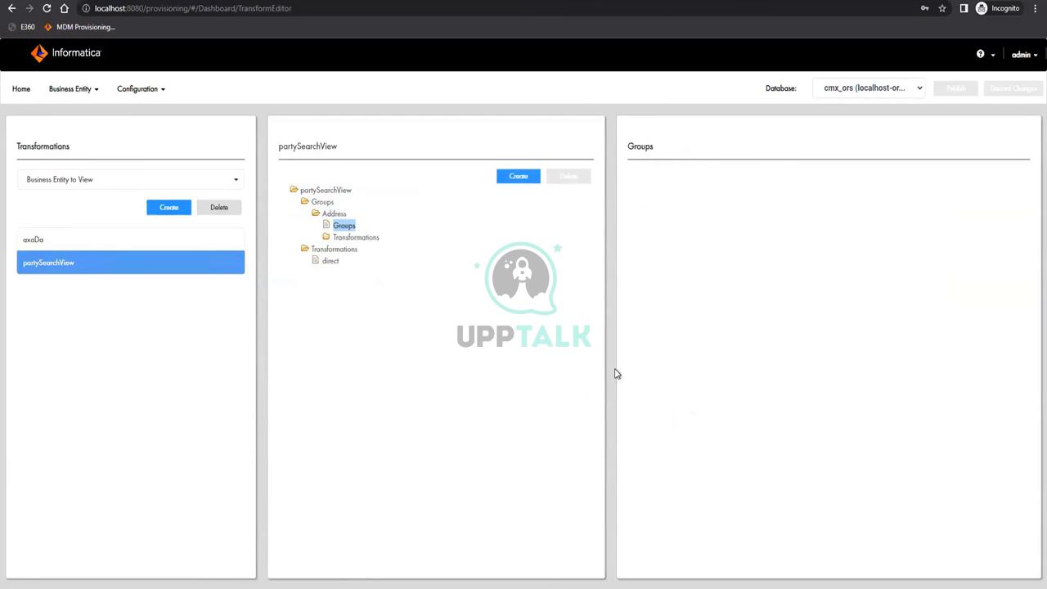
pyautogui.click(364, 238)
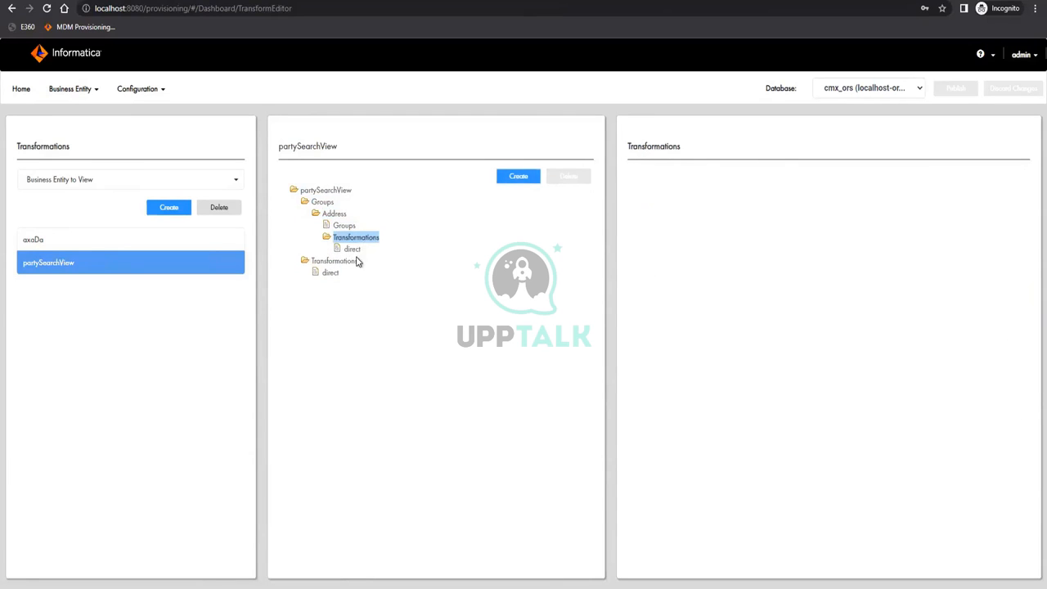
pyautogui.click(350, 249)
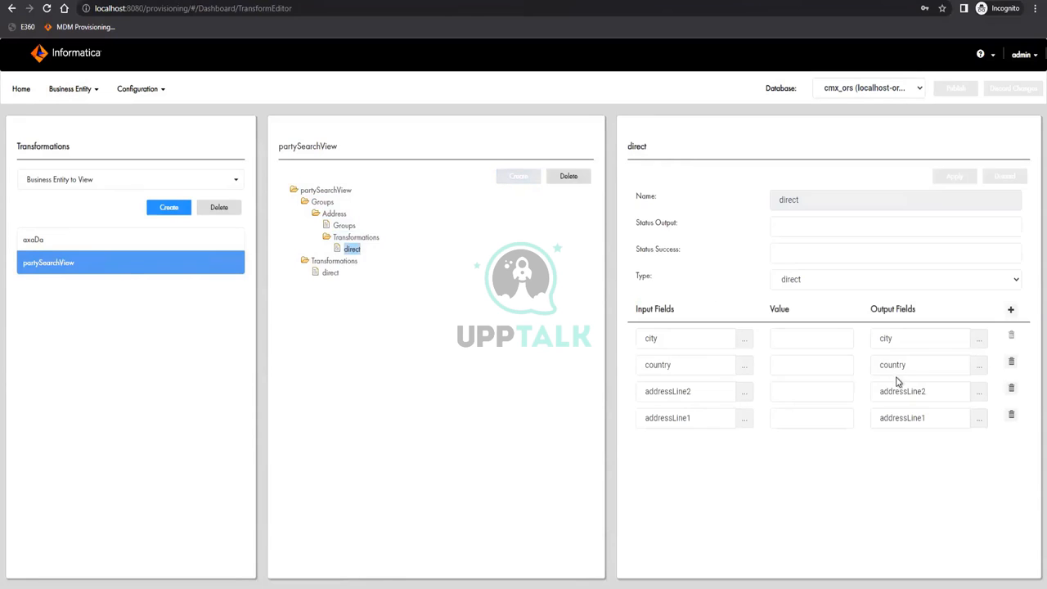
# Open the party entity's registryIDValidation transformation under Business Entity to Business Entity transformations
pyautogui.click(64, 181)
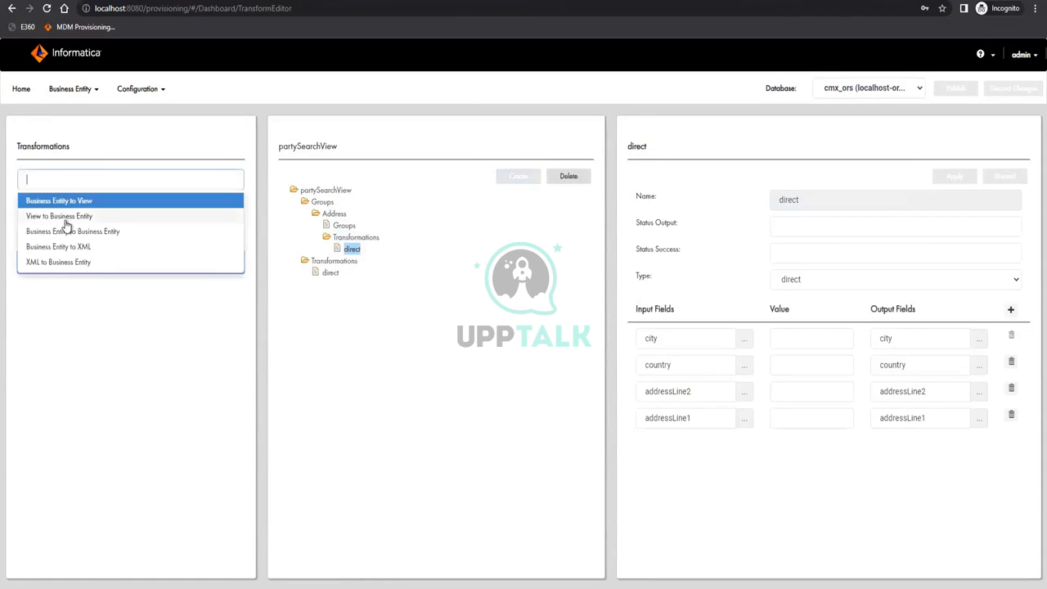
pyautogui.click(68, 233)
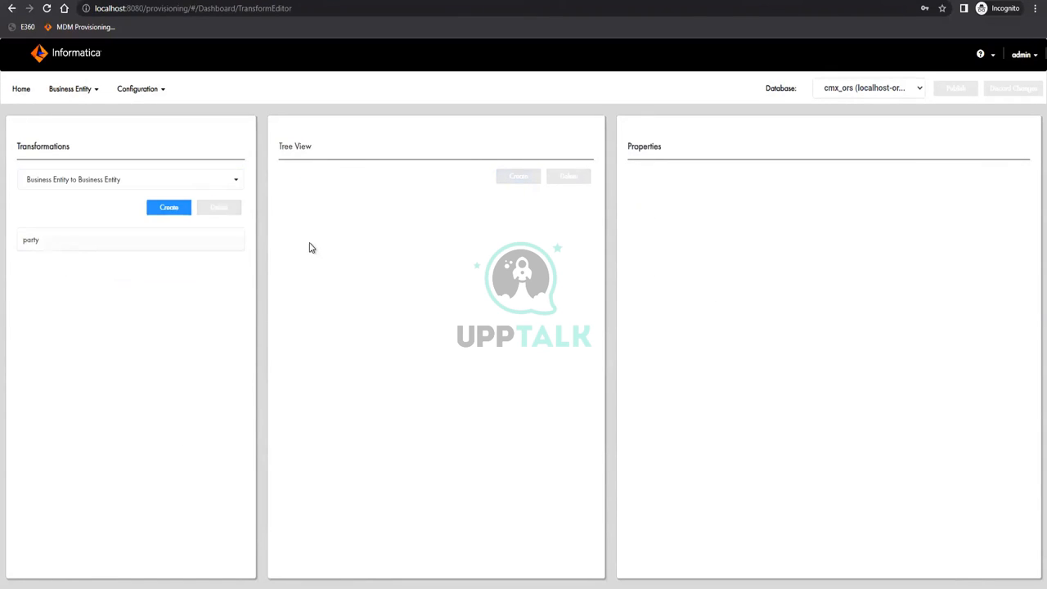
pyautogui.click(329, 214)
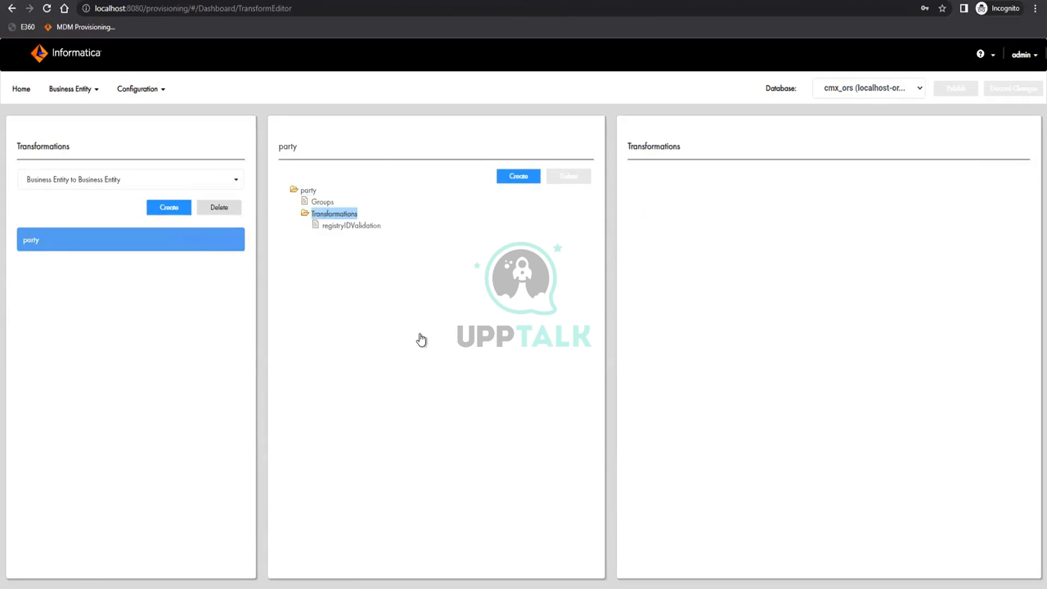
pyautogui.click(352, 226)
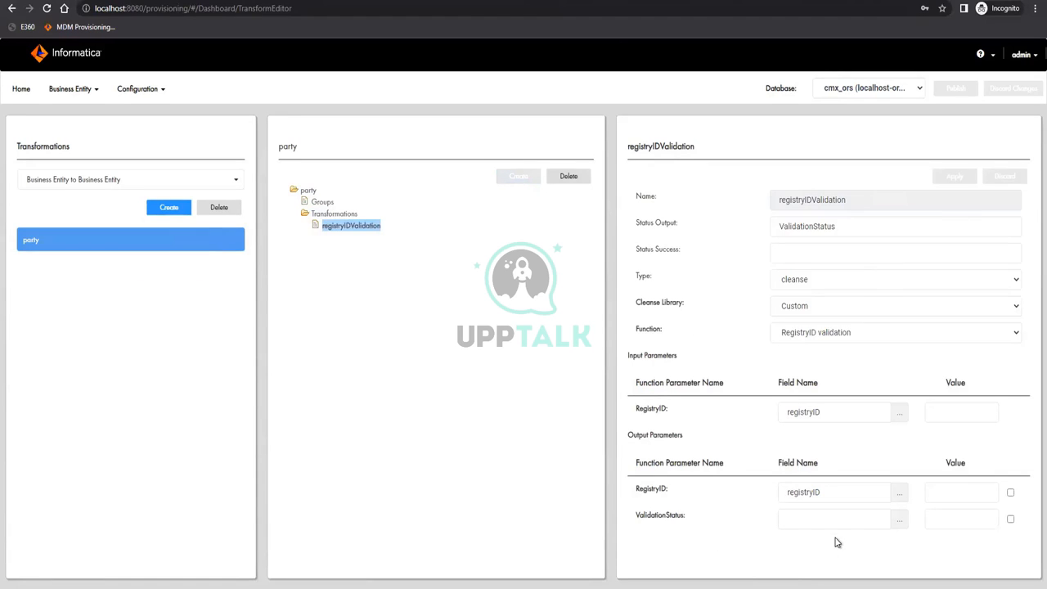
pyautogui.click(72, 88)
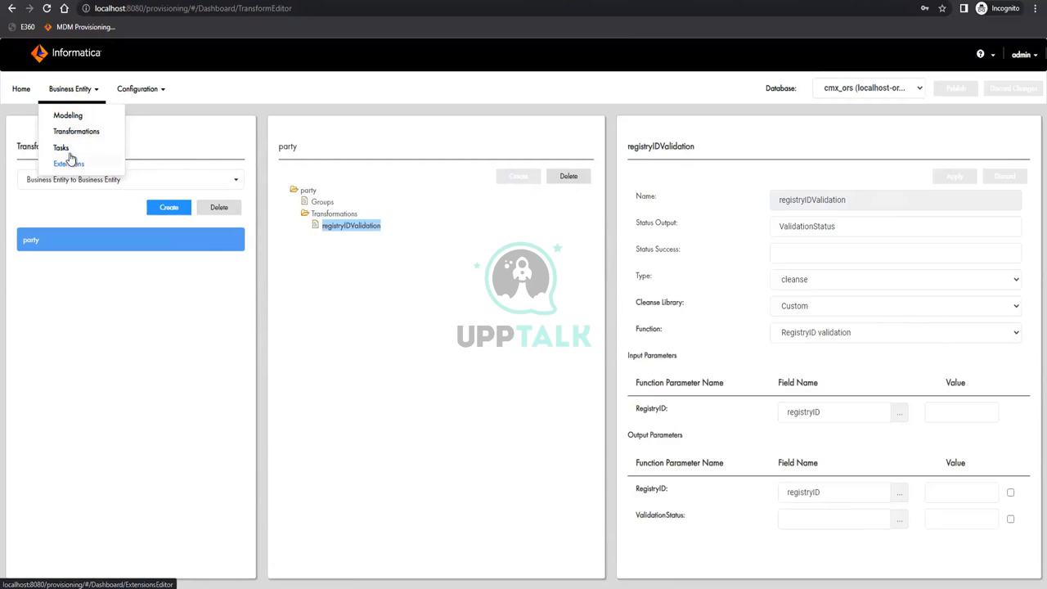
pyautogui.click(63, 148)
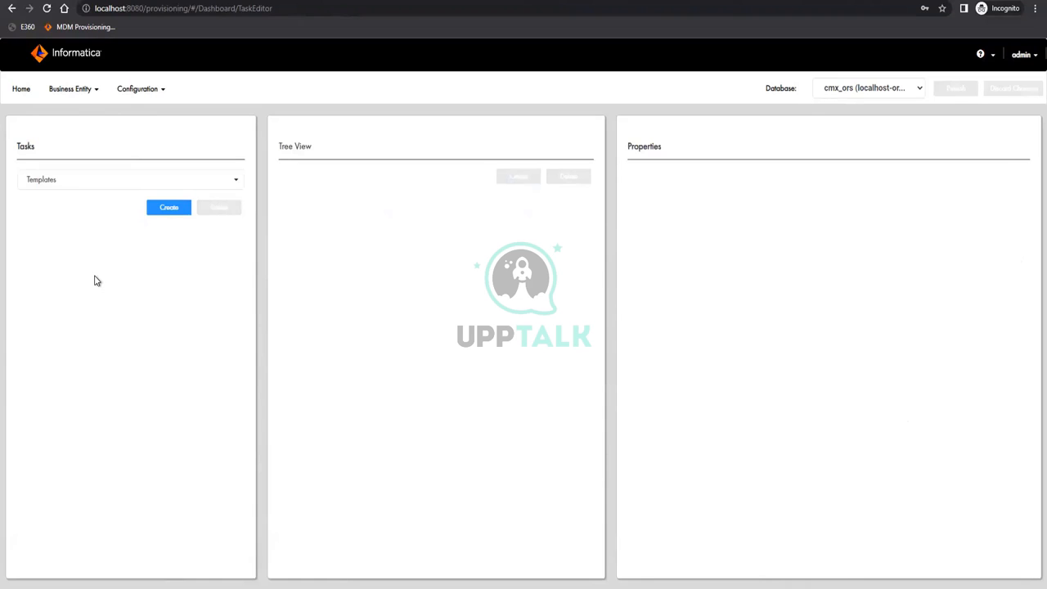
# List the Triggers tasks and expand the create trigger's Events to reveal CreateBE
pyautogui.click(84, 187)
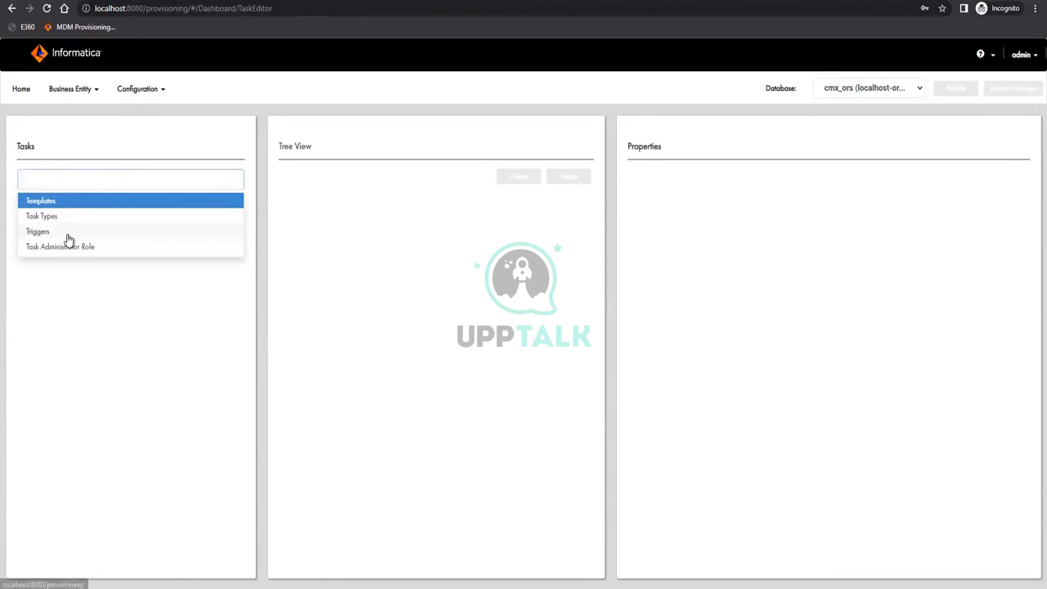
pyautogui.click(38, 232)
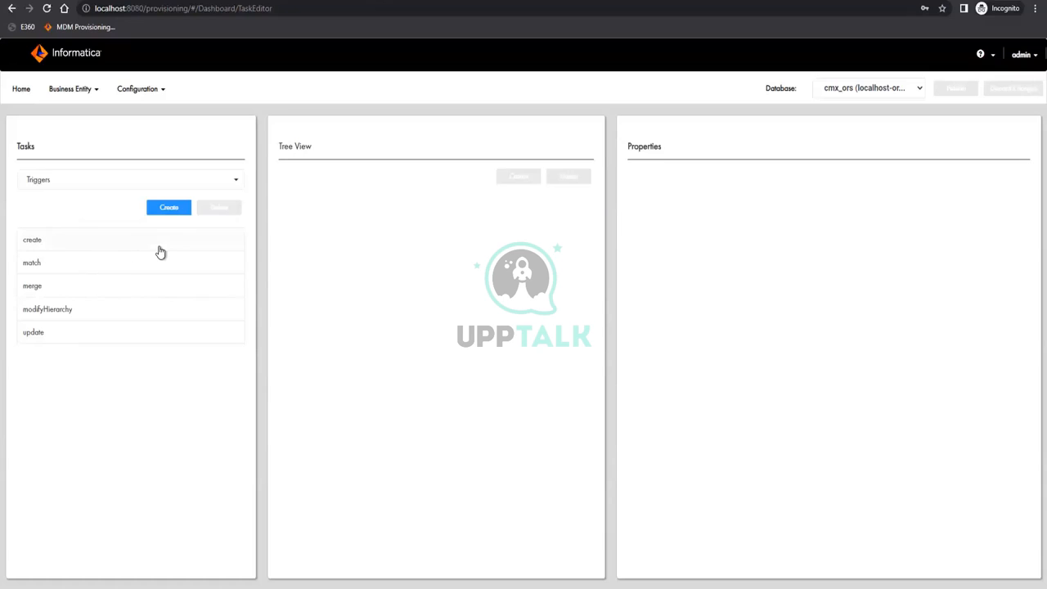
pyautogui.click(42, 242)
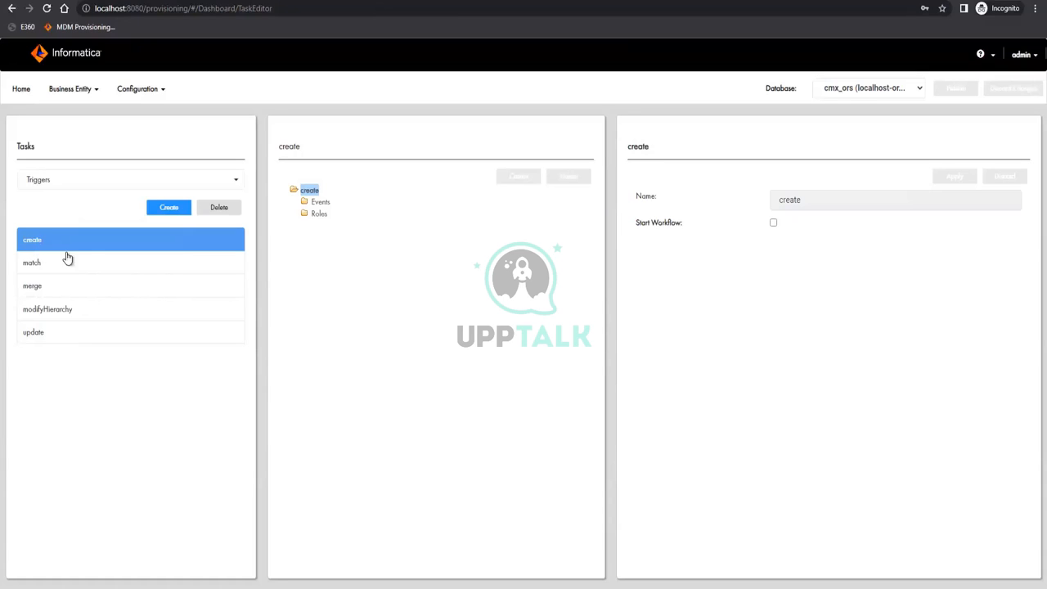
pyautogui.click(317, 203)
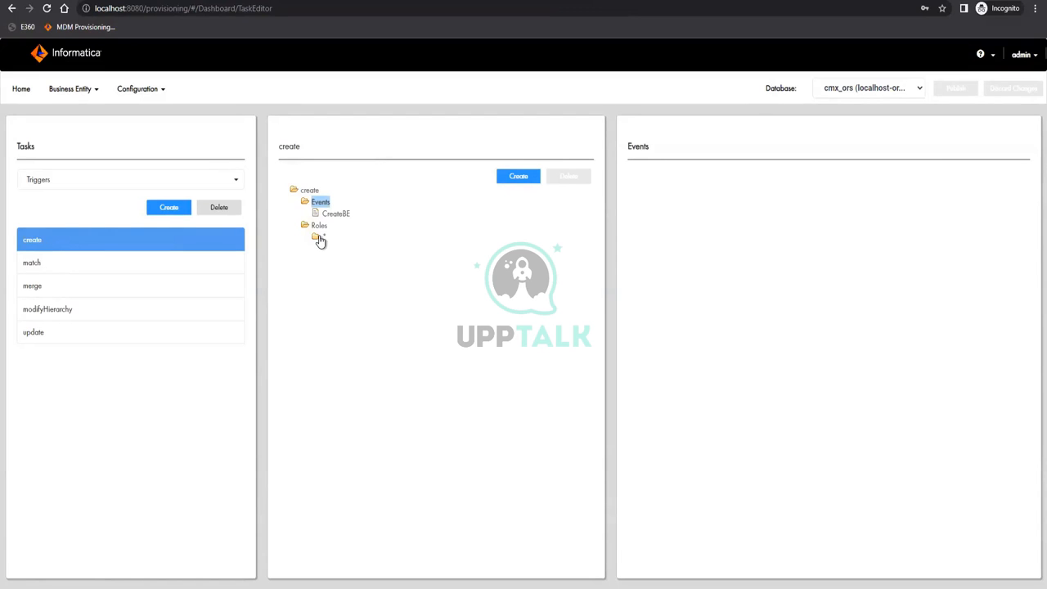
# Add UpdateBE and MatchedBE as new events on the create trigger
pyautogui.click(519, 176)
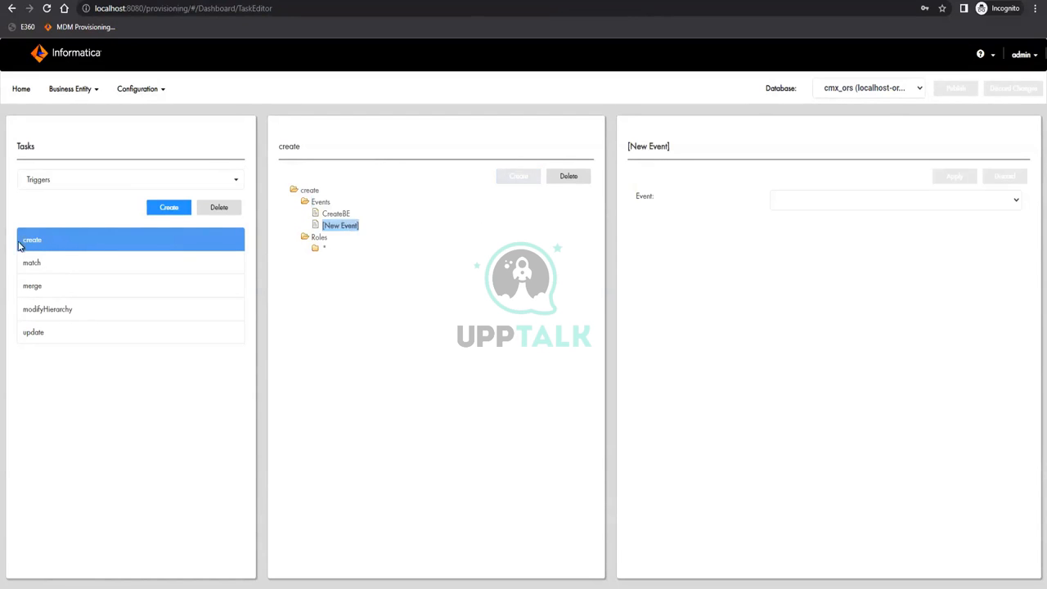
pyautogui.click(802, 201)
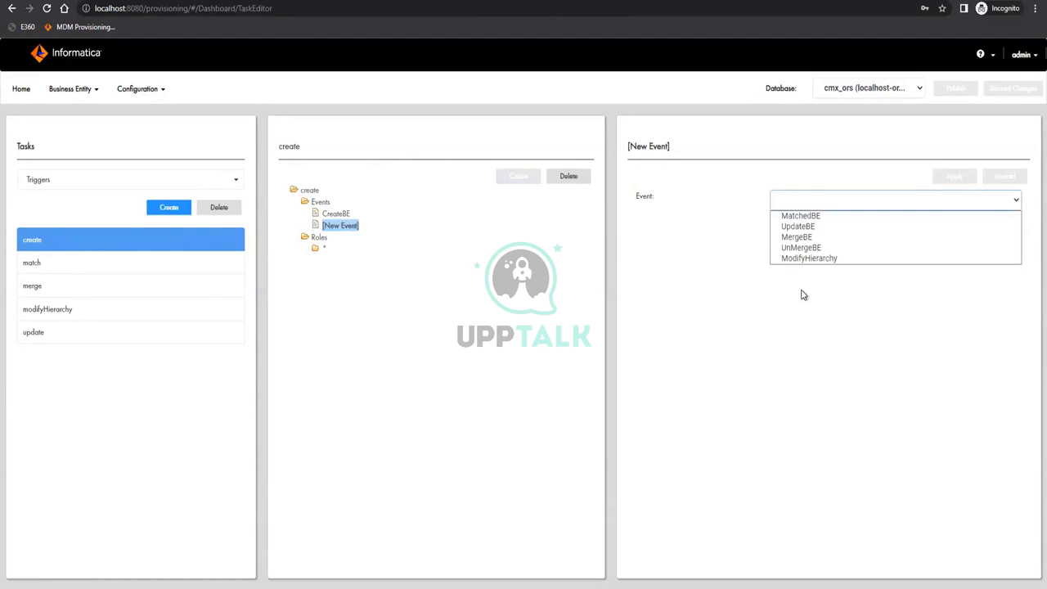
pyautogui.click(800, 227)
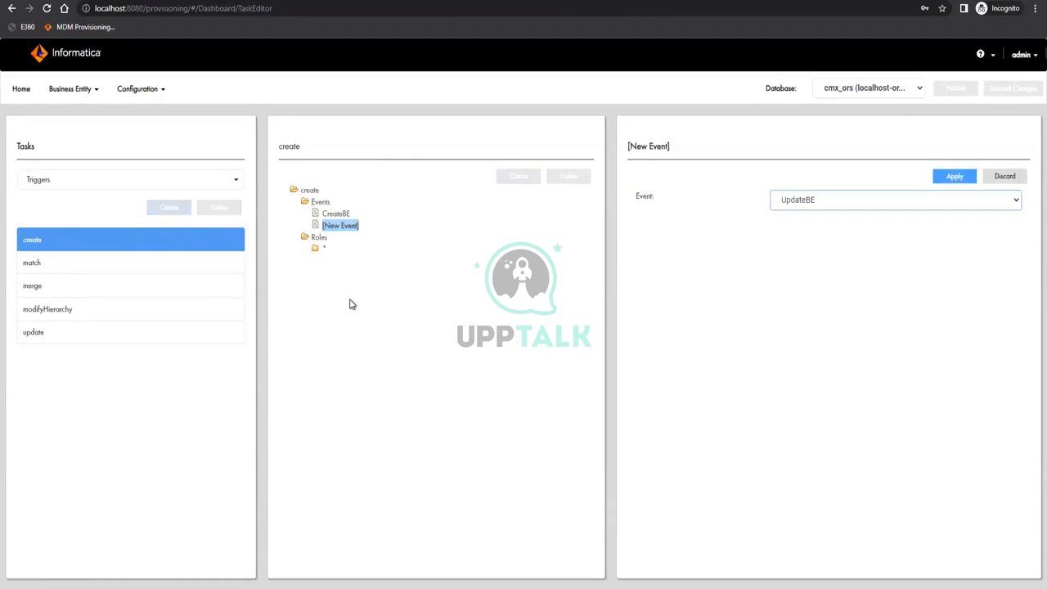
pyautogui.click(954, 175)
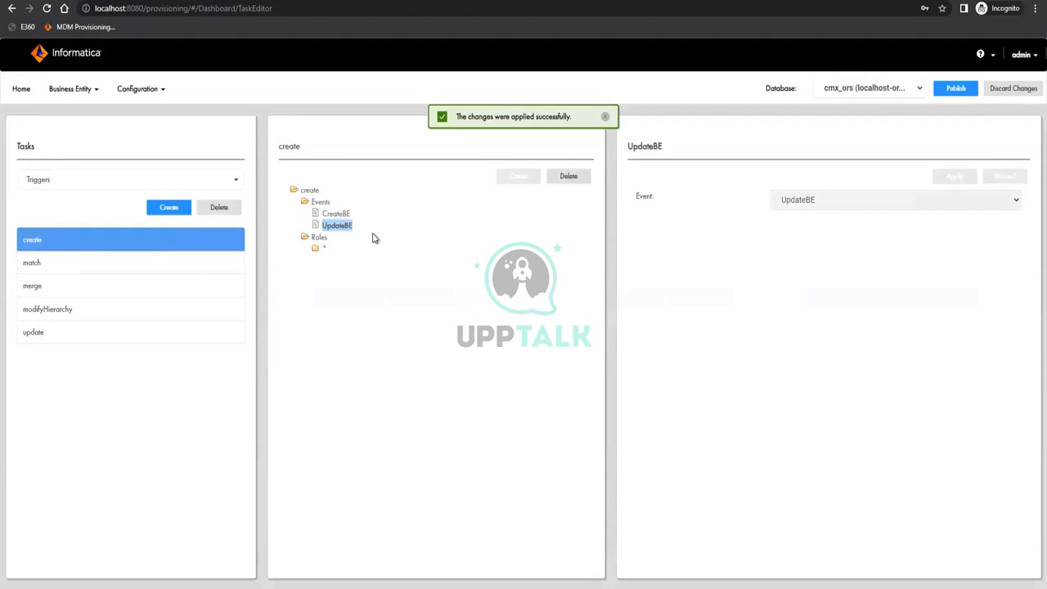
pyautogui.click(320, 202)
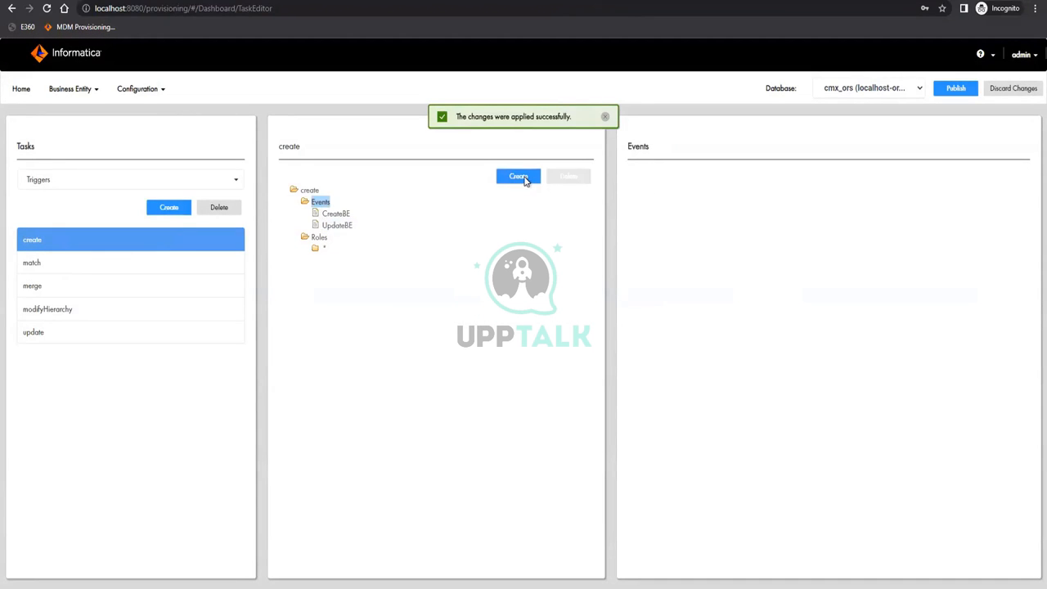
pyautogui.click(521, 177)
pyautogui.click(928, 201)
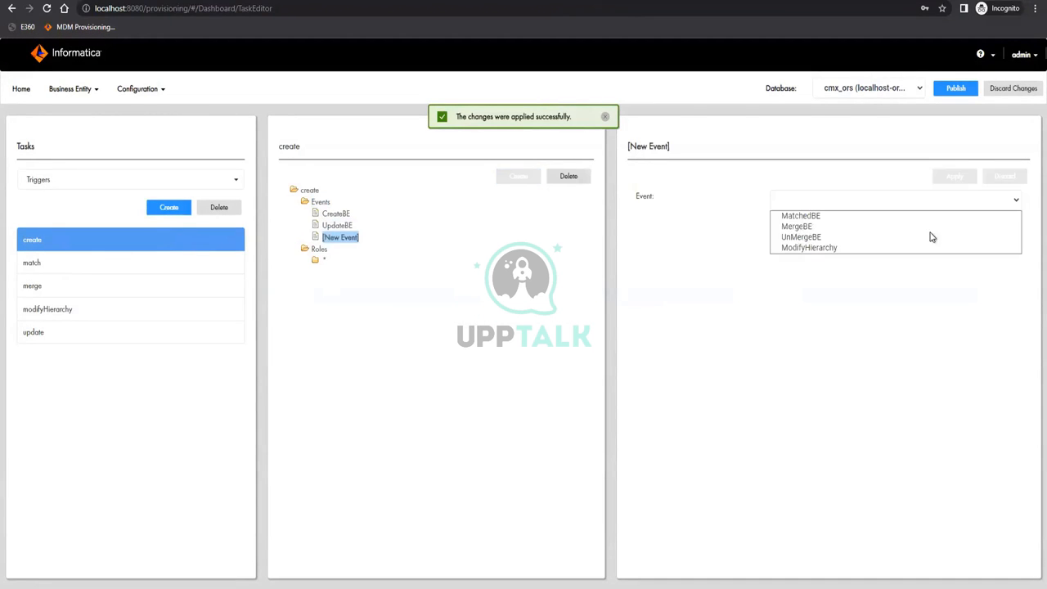
pyautogui.click(824, 224)
pyautogui.click(954, 176)
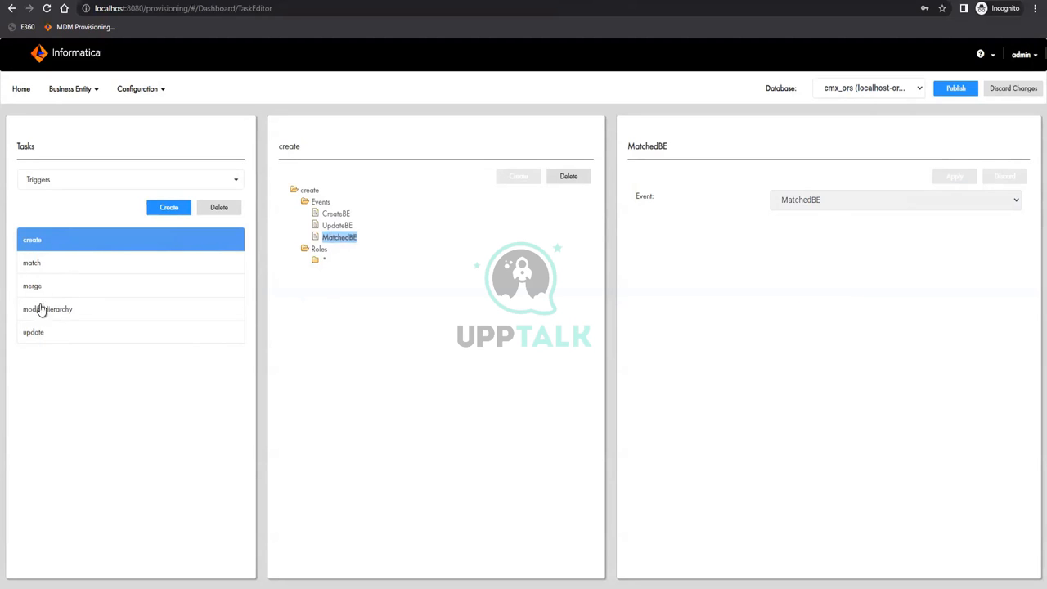
# Delete the MatchedBE and UpdateBE events, confirming each removal
pyautogui.click(569, 176)
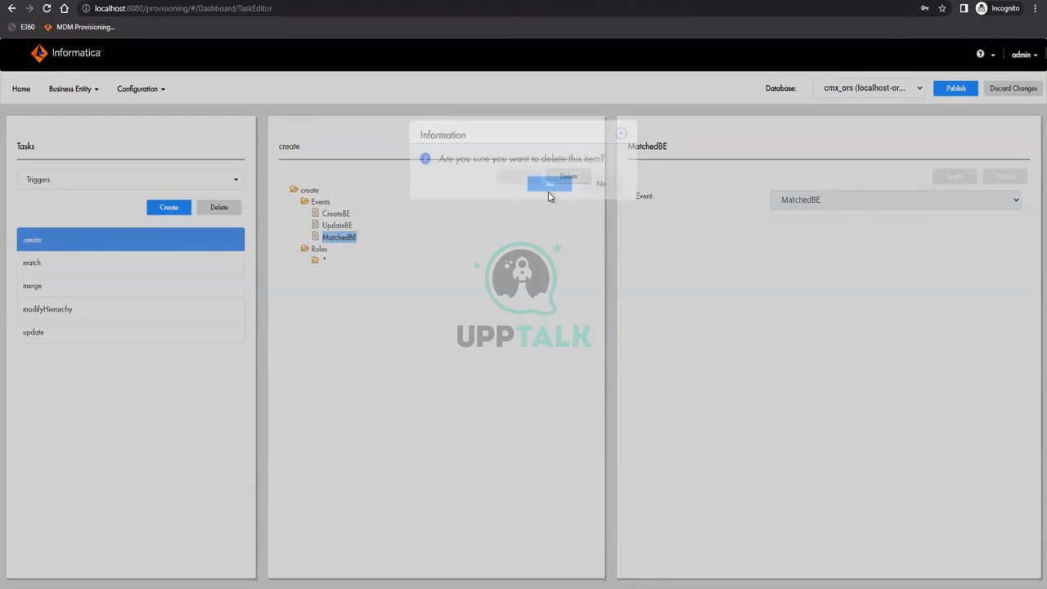
pyautogui.click(546, 196)
pyautogui.click(329, 226)
pyautogui.click(566, 176)
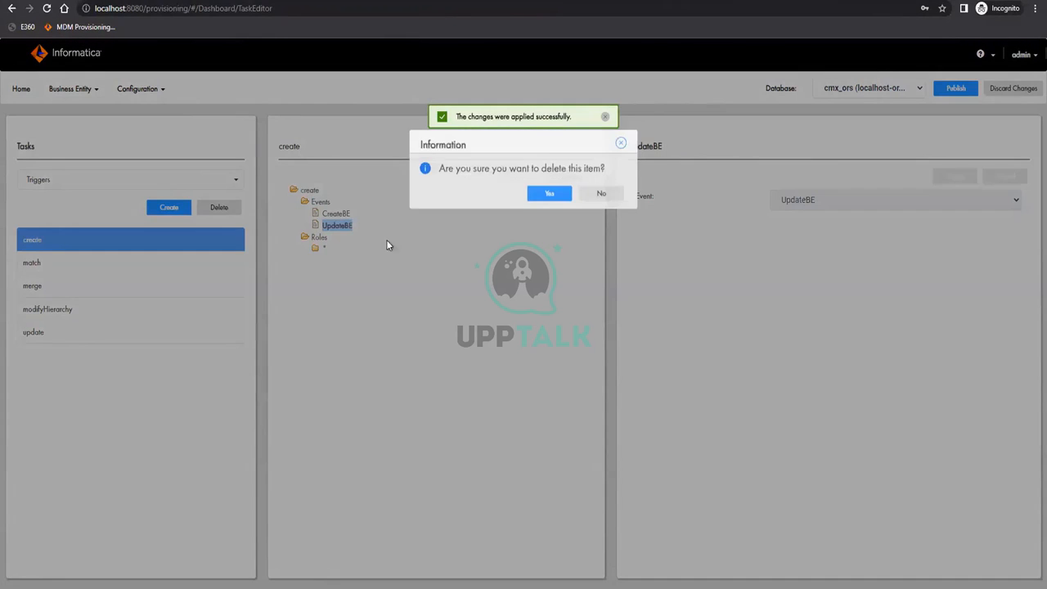
pyautogui.press('Return')
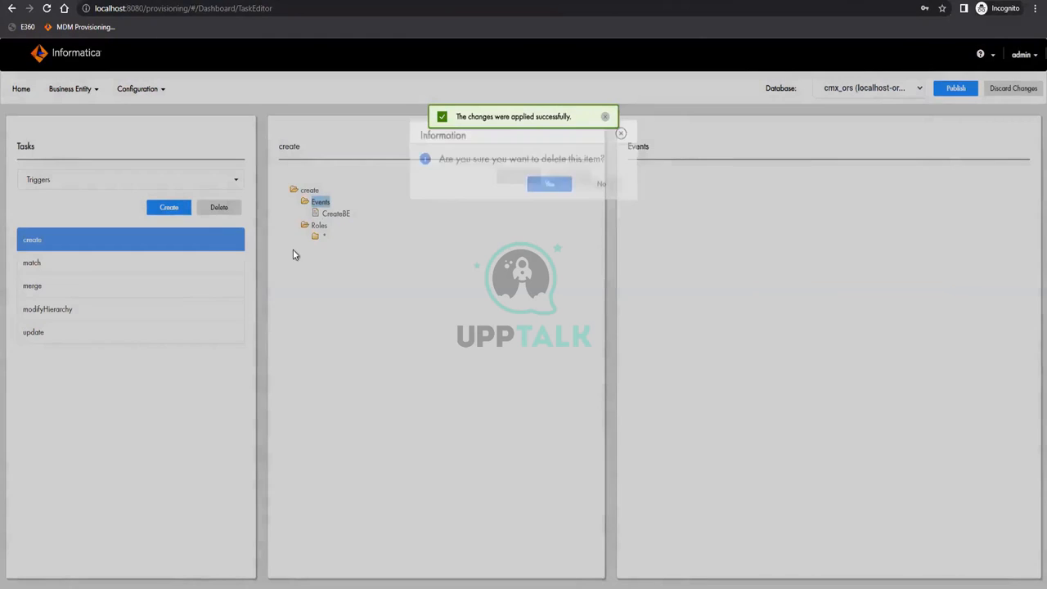
pyautogui.click(126, 181)
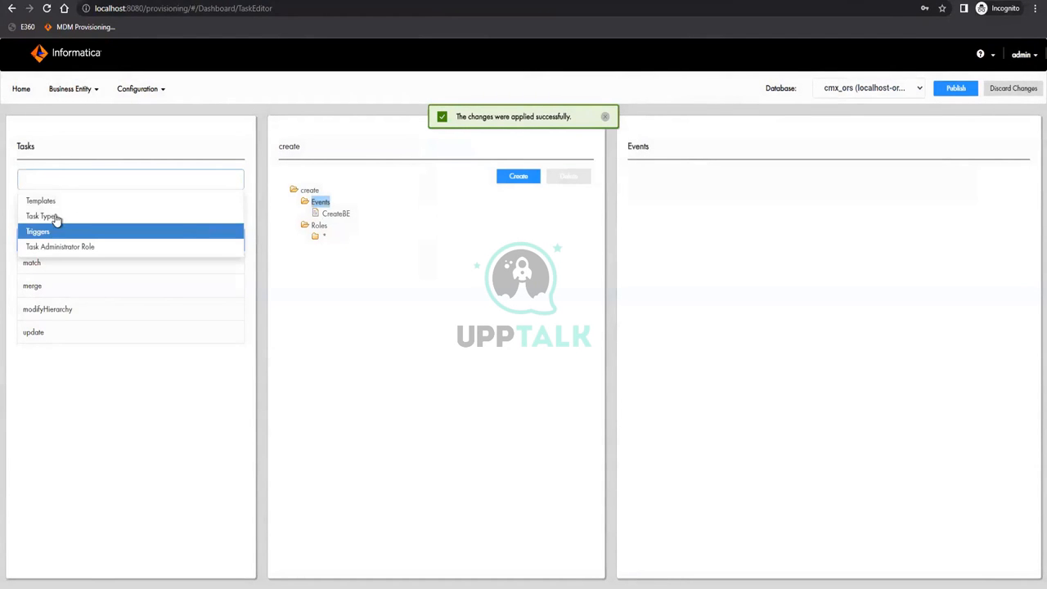
# Inspect the Create task type's roles and properties under Task Types
pyautogui.click(54, 218)
pyautogui.click(51, 240)
pyautogui.click(319, 202)
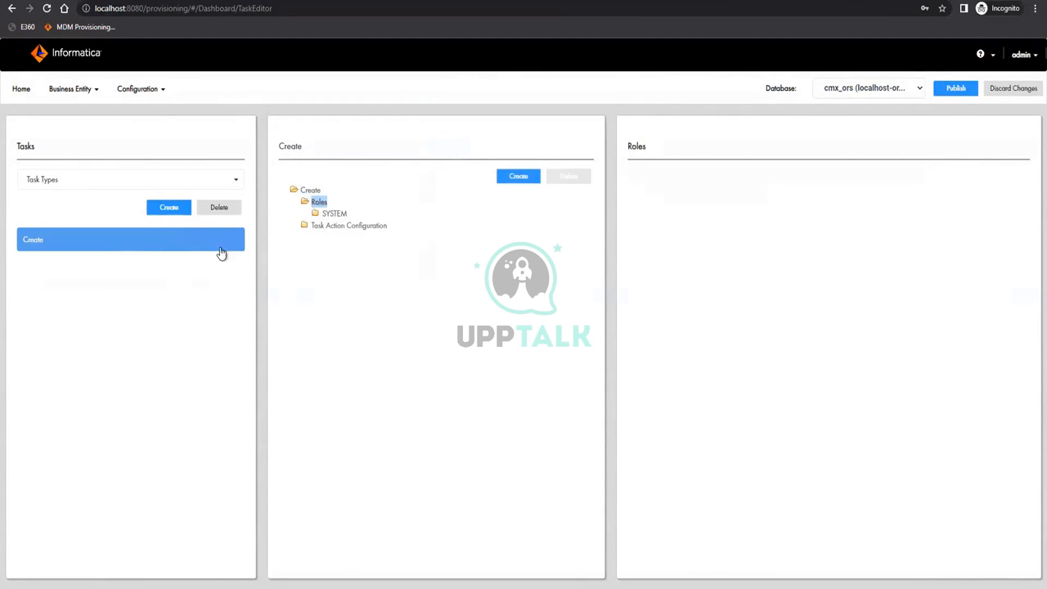
pyautogui.click(127, 237)
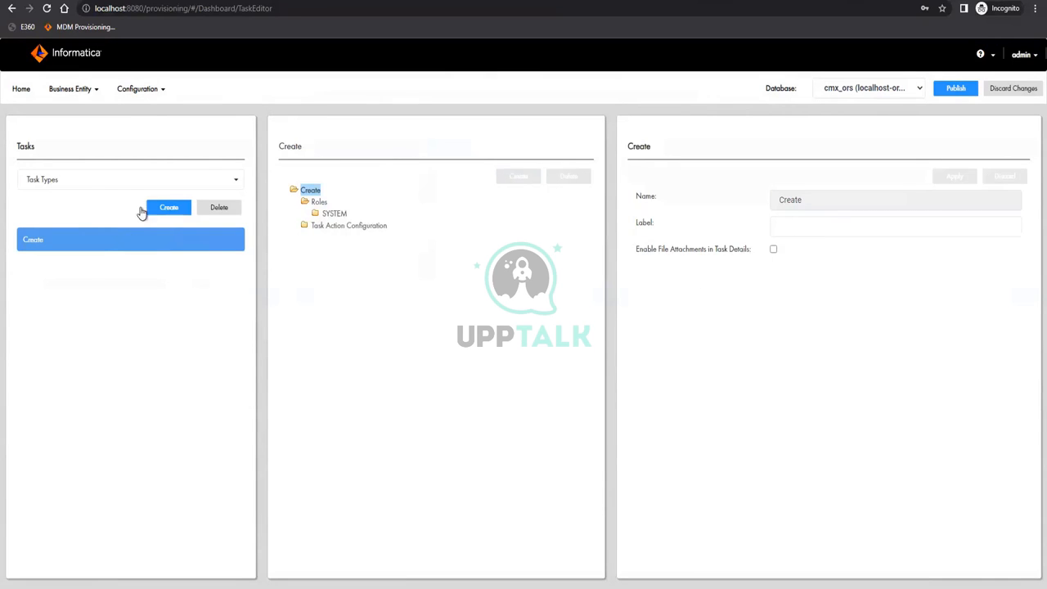
# Delete the new unsaved template in the Templates category, confirming Yes
pyautogui.click(101, 176)
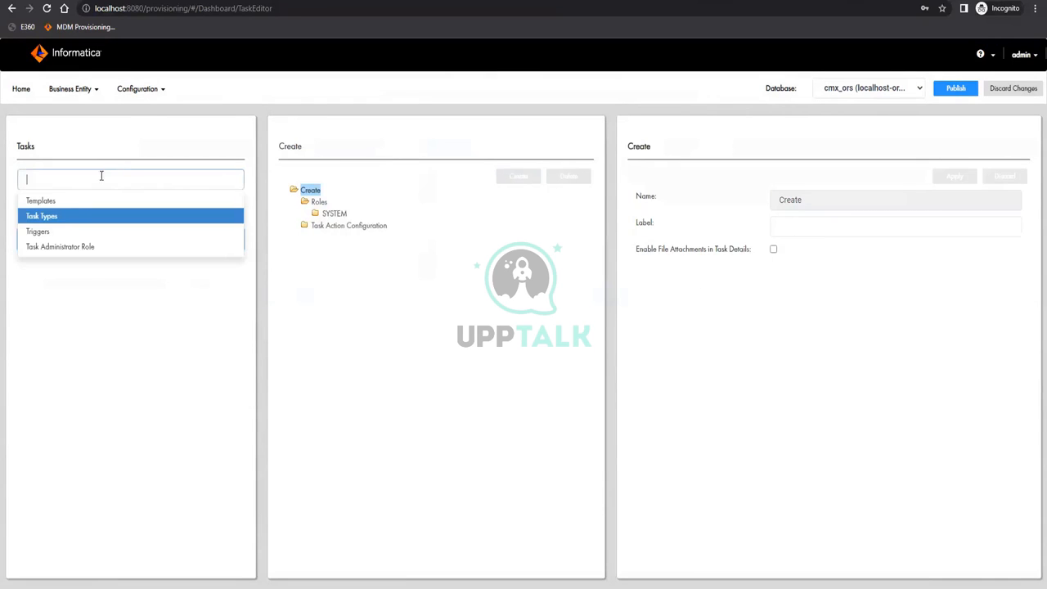
pyautogui.click(64, 203)
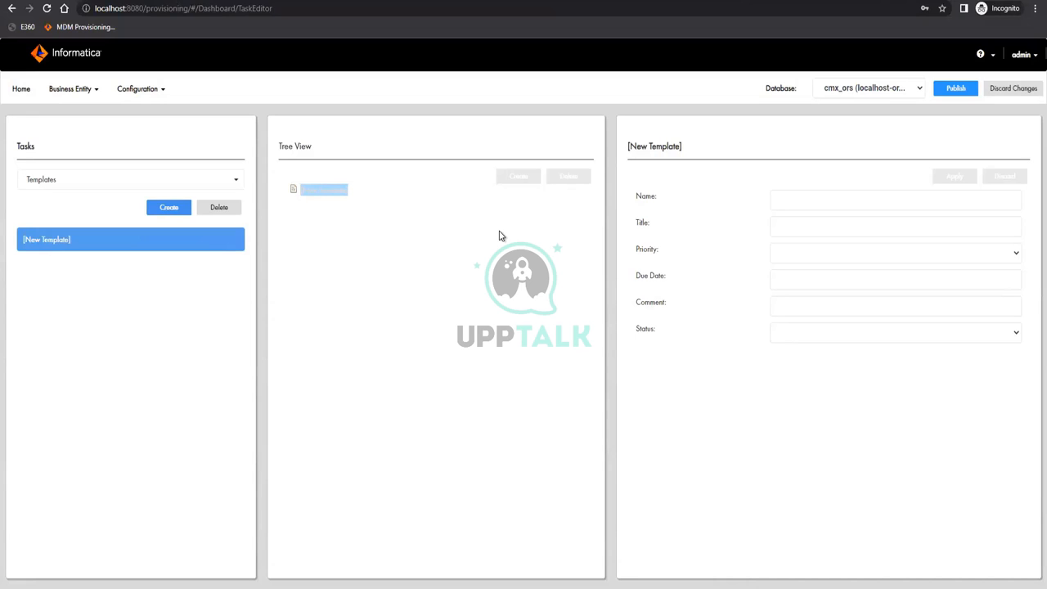
pyautogui.click(233, 208)
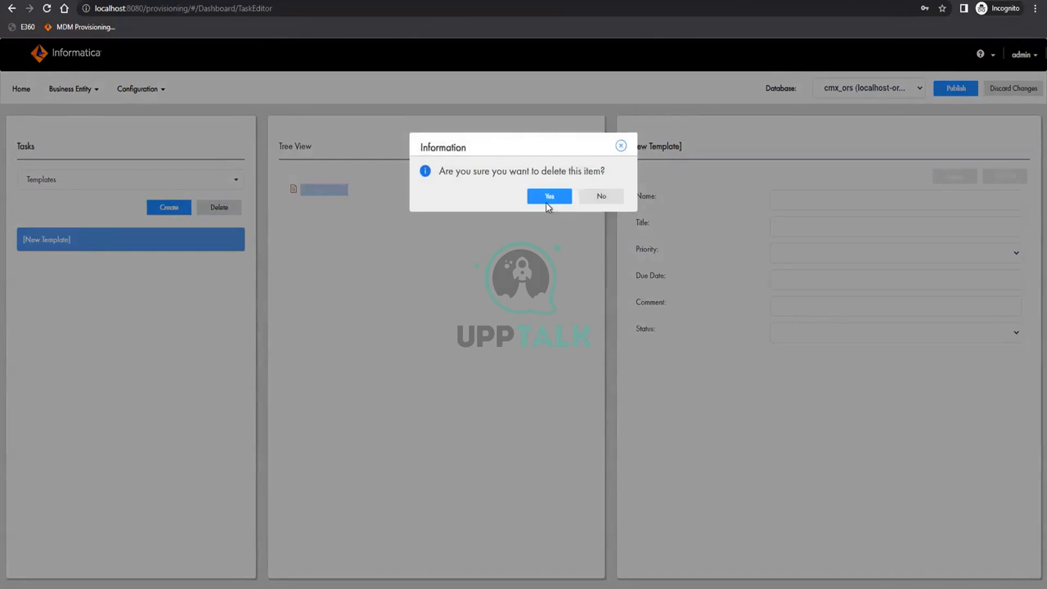
pyautogui.click(547, 199)
pyautogui.click(117, 180)
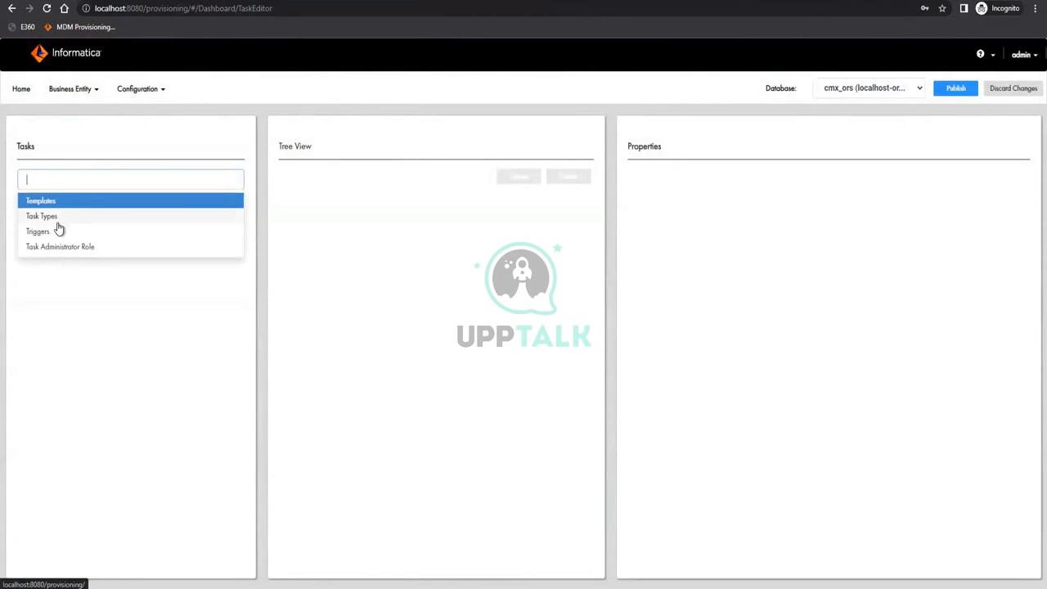
pyautogui.click(54, 232)
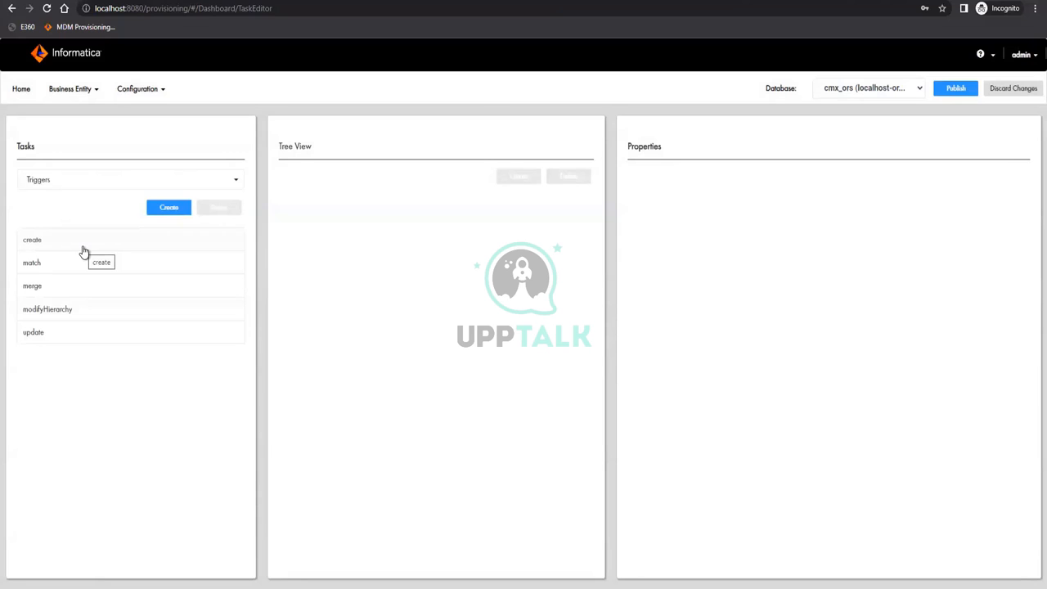
# Confirm the create trigger has only the CreateBE event and Start Workflow unchecked
pyautogui.click(240, 249)
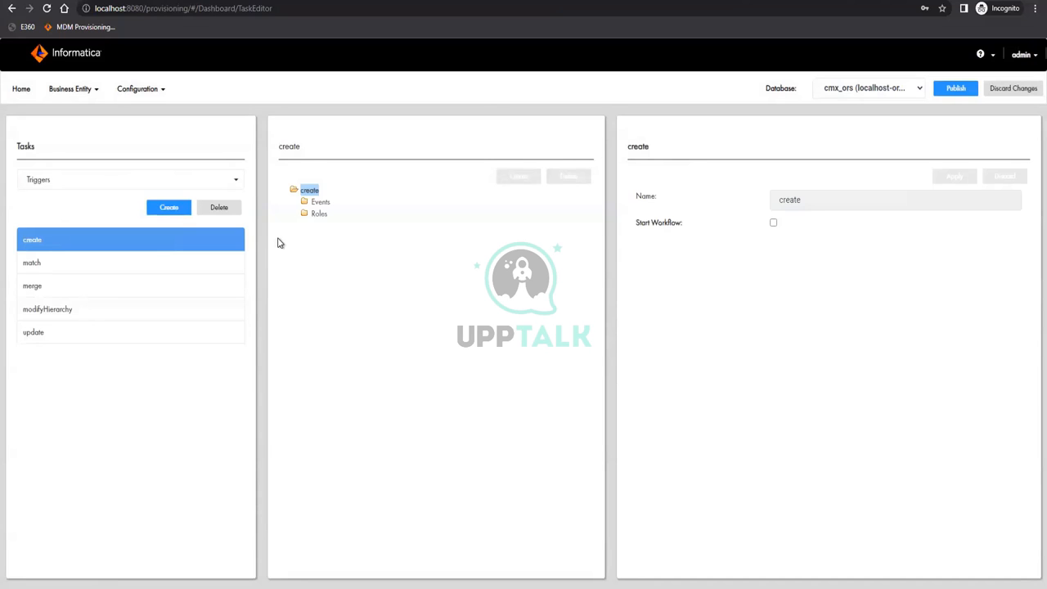
pyautogui.click(320, 203)
pyautogui.click(309, 191)
pyautogui.click(25, 27)
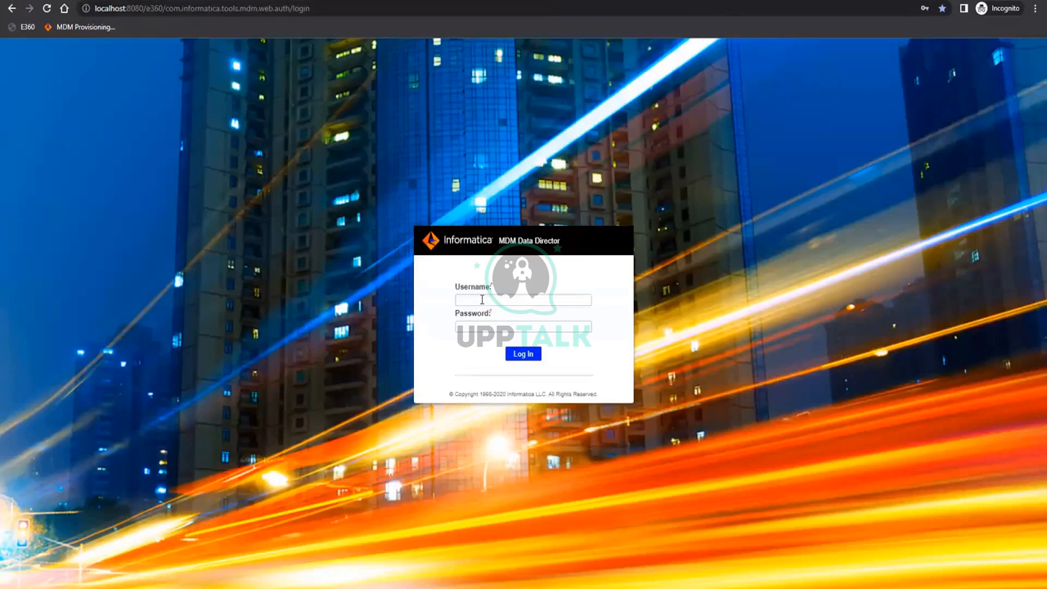
# Sign in to Data Director with the administrator username and password
pyautogui.click(482, 300)
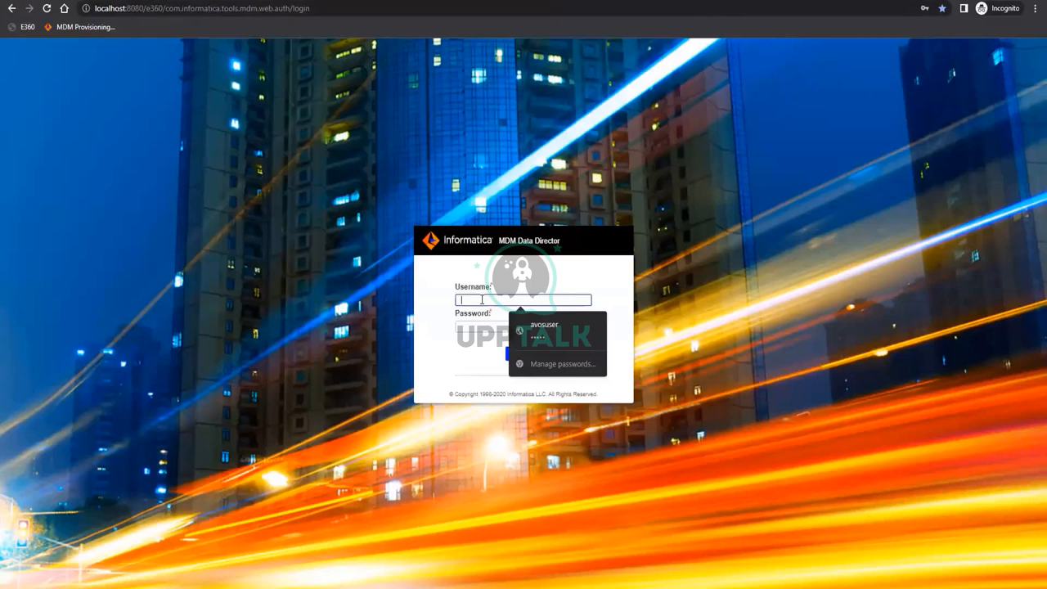
pyautogui.write('admin')
pyautogui.press('Tab')
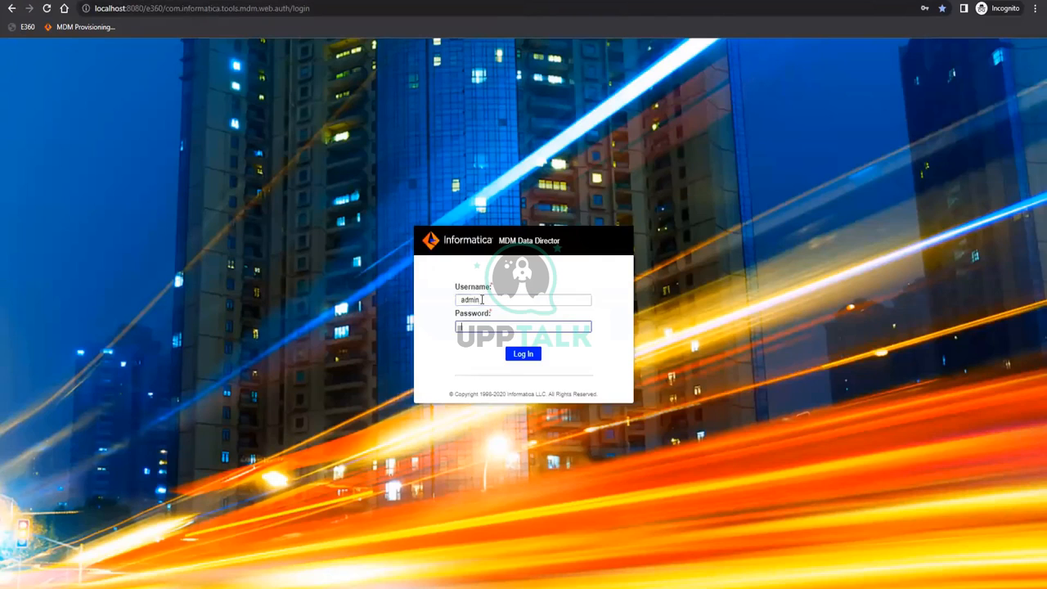
pyautogui.write('admin')
pyautogui.press('Return')
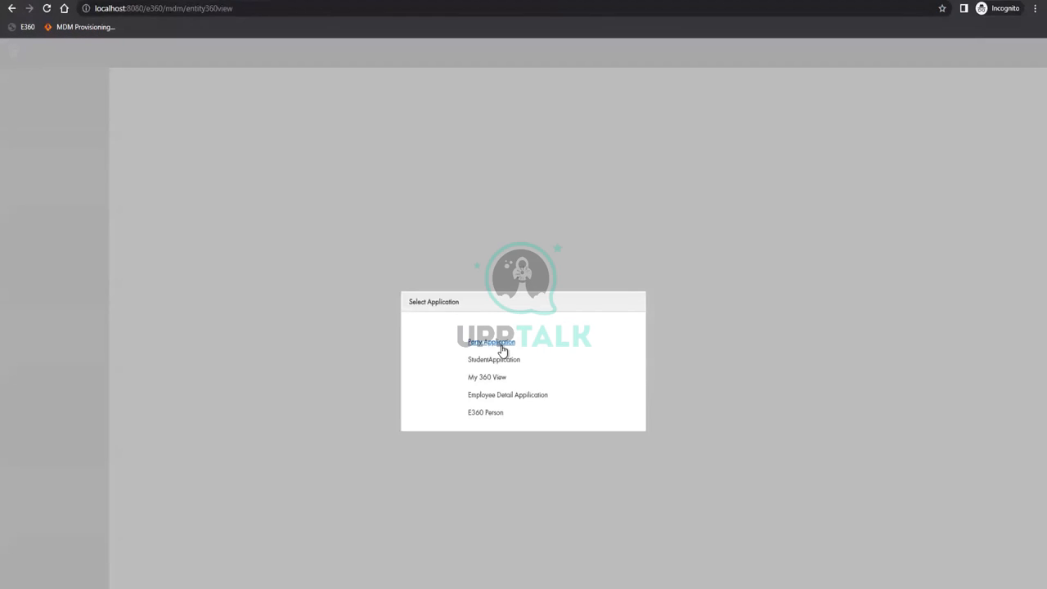
# Open the Party Application, start a new record, and cancel the New dialog
pyautogui.click(492, 342)
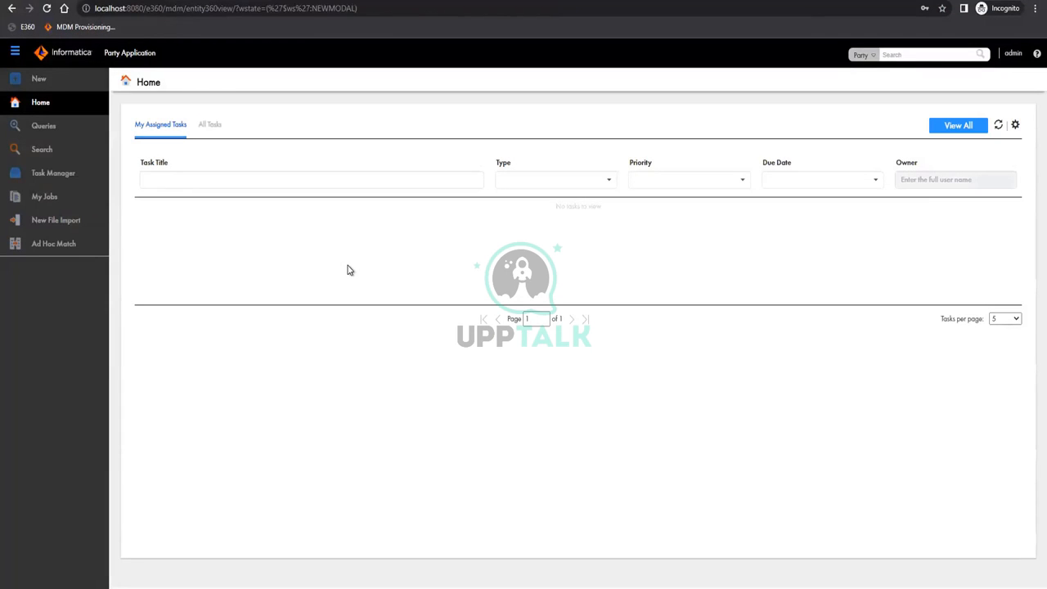
pyautogui.click(37, 80)
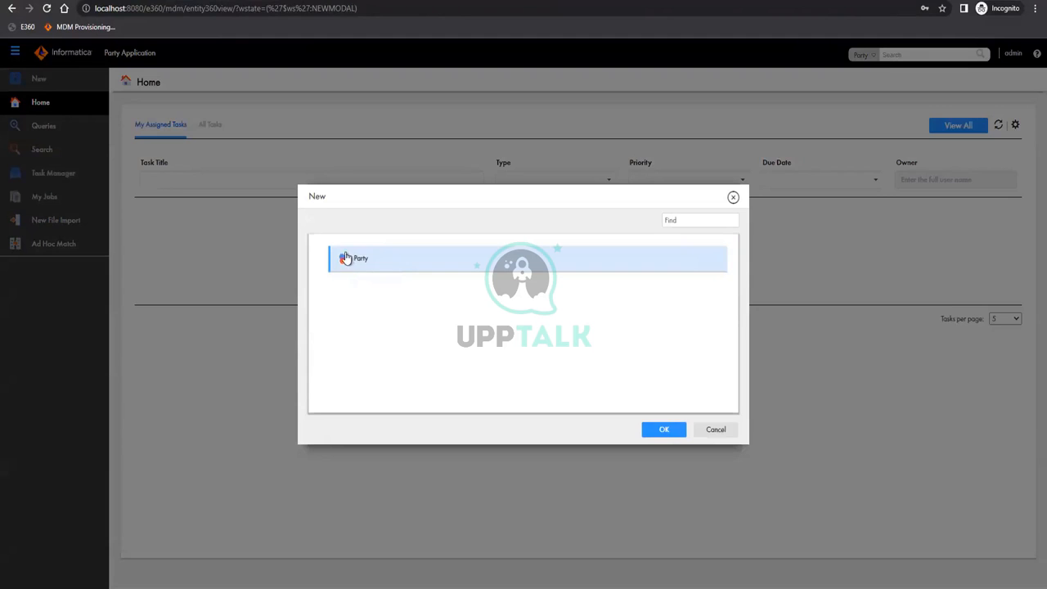
pyautogui.click(717, 430)
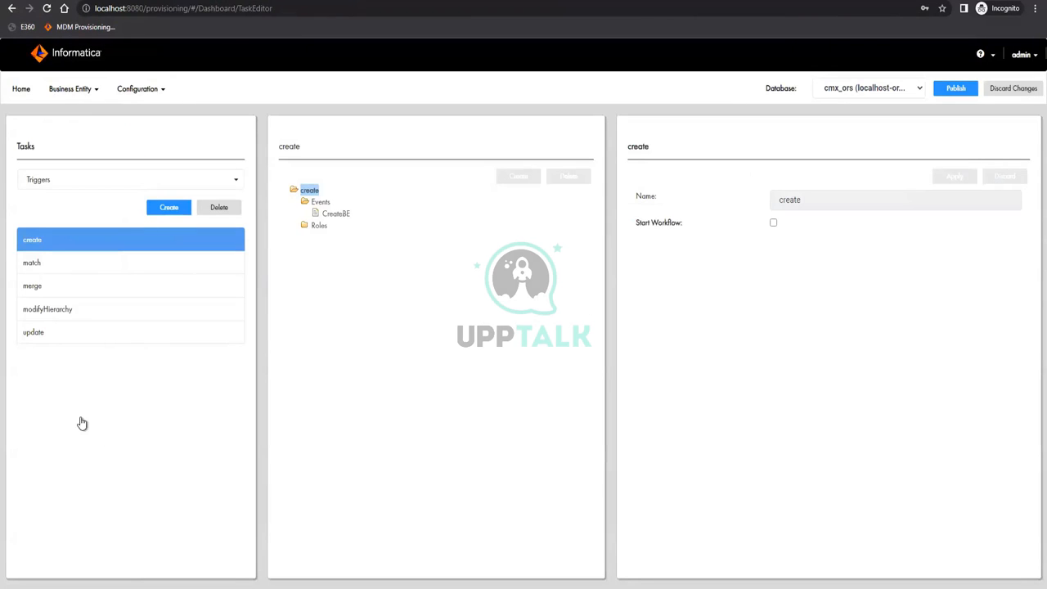
# Open the Party business entity entry under the create trigger's * role, leaving it unchanged
pyautogui.click(331, 216)
pyautogui.click(318, 226)
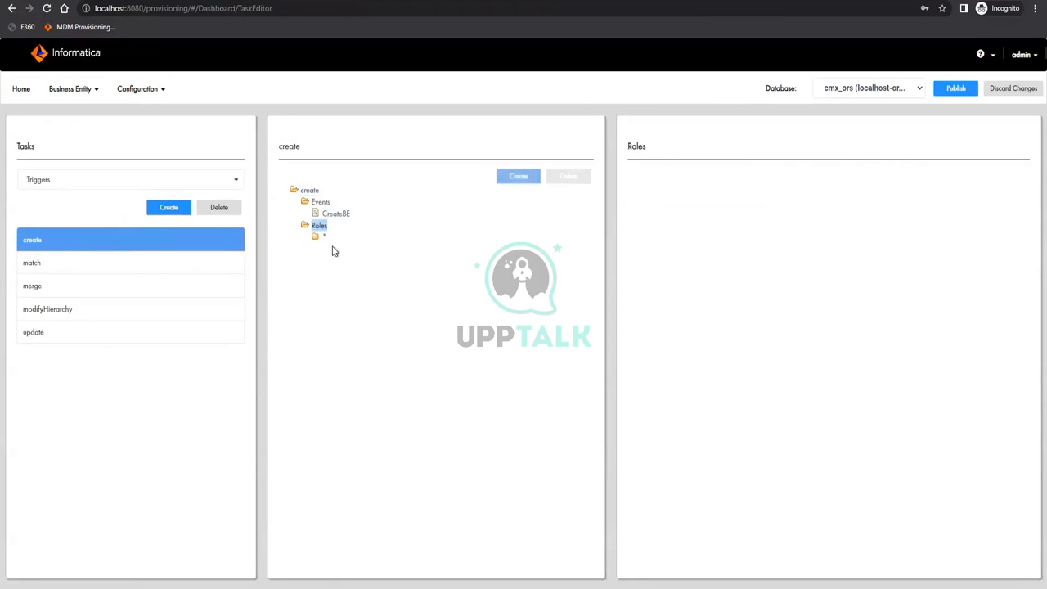
pyautogui.click(318, 238)
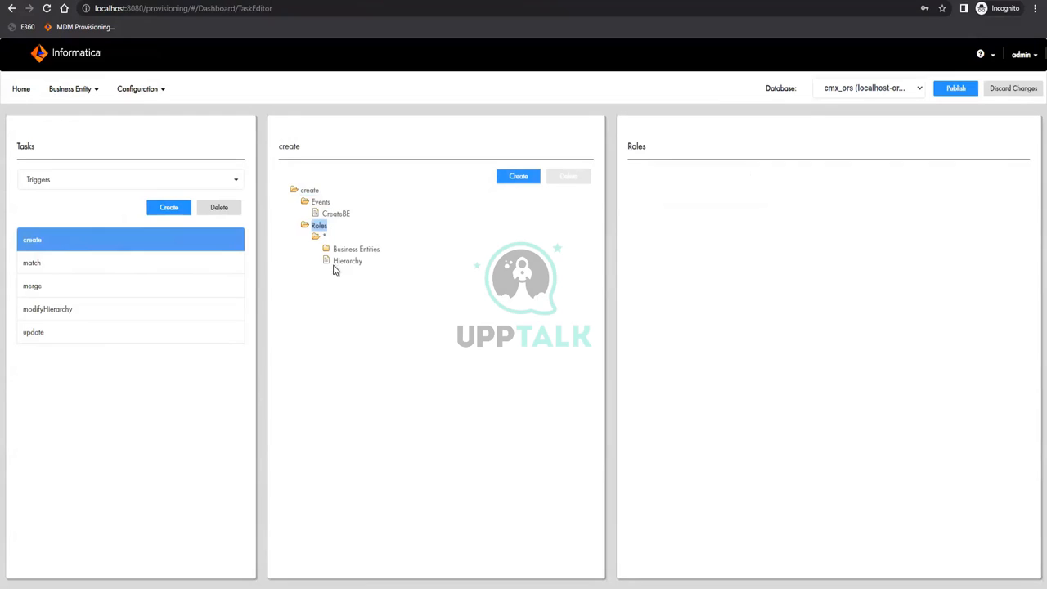
pyautogui.click(356, 250)
pyautogui.click(354, 262)
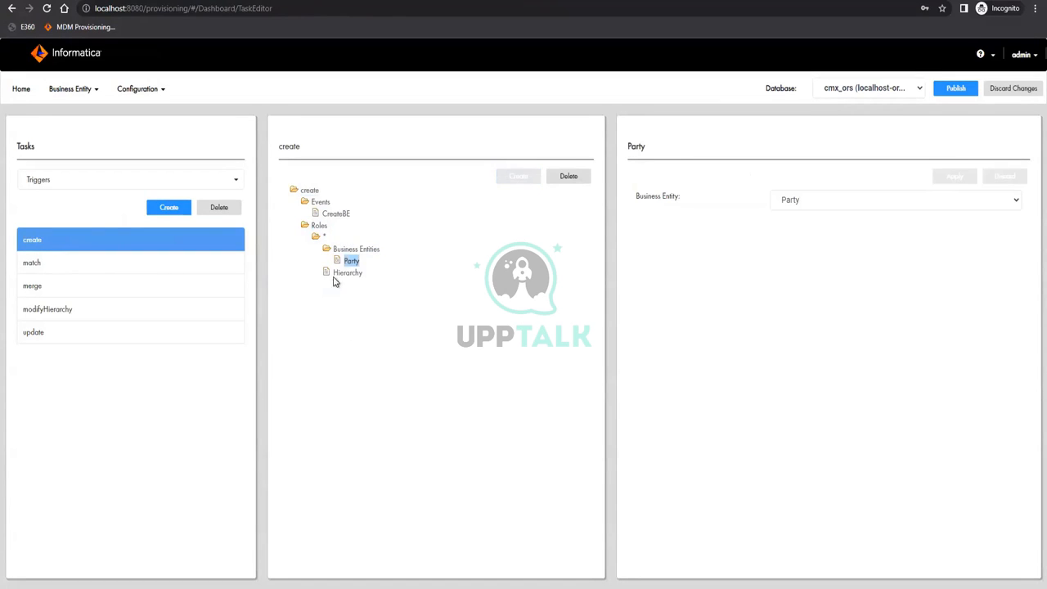
pyautogui.click(354, 249)
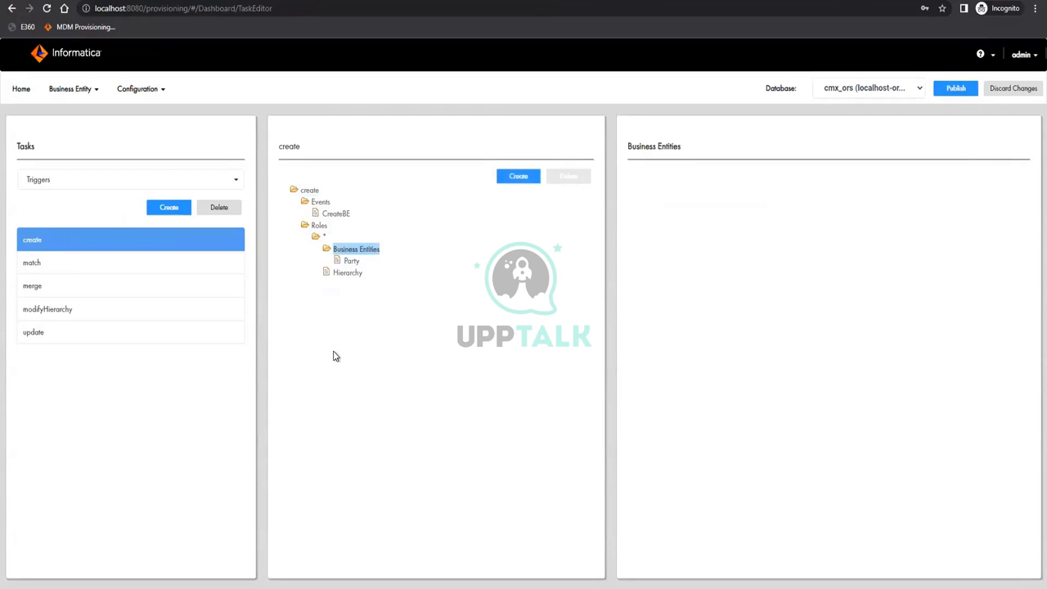
pyautogui.click(342, 262)
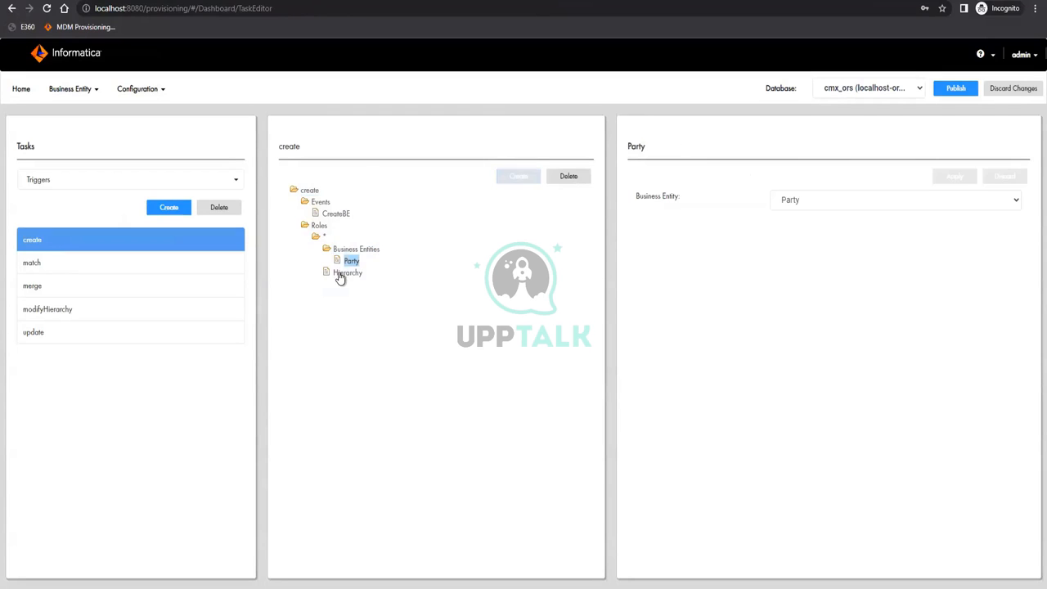
pyautogui.click(814, 201)
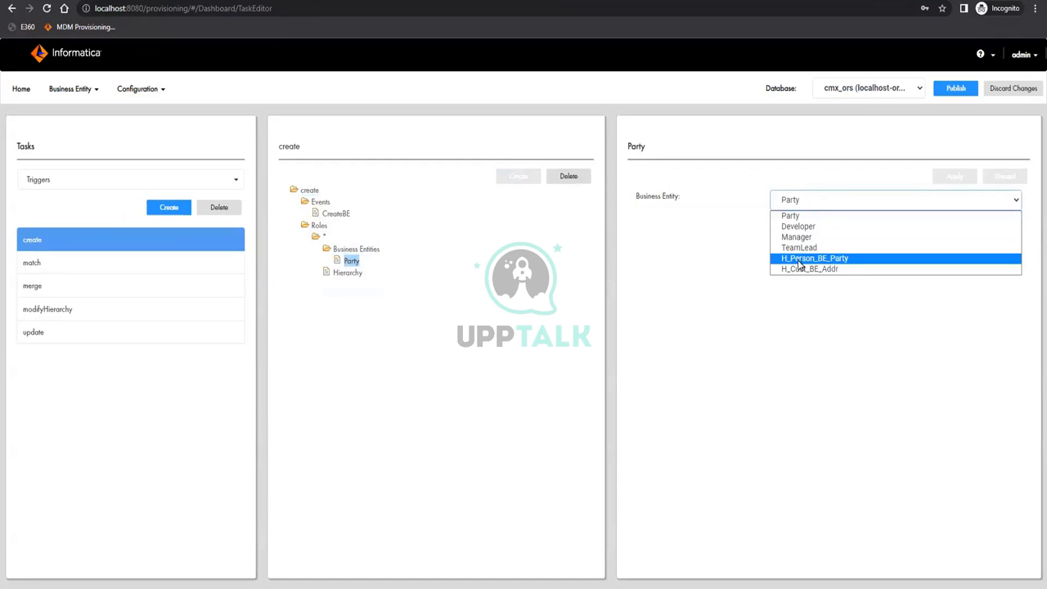
pyautogui.click(378, 328)
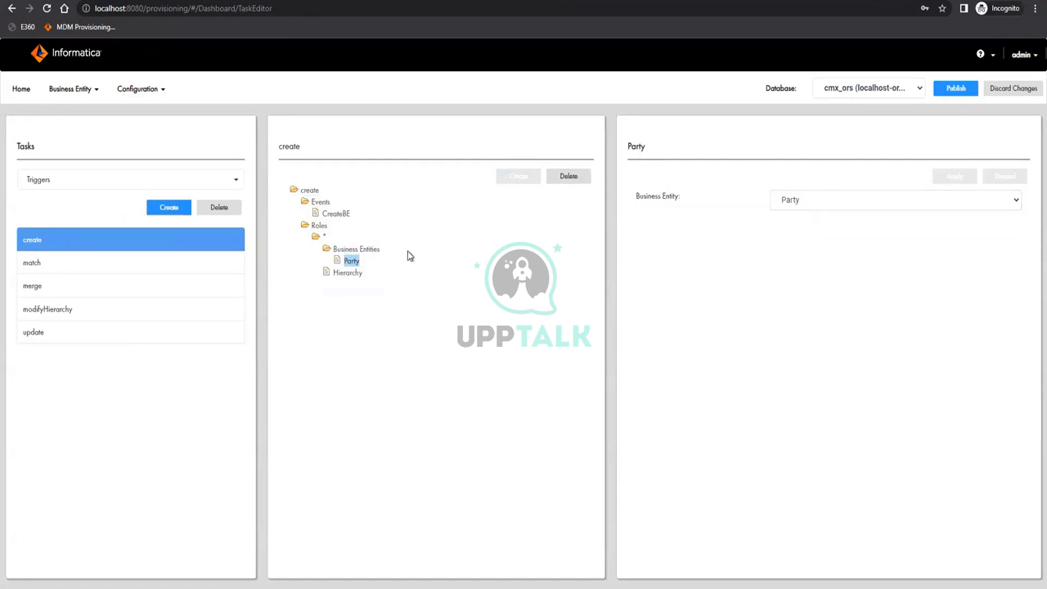
# Delete Party from the trigger's business entities and publish the changes
pyautogui.click(570, 179)
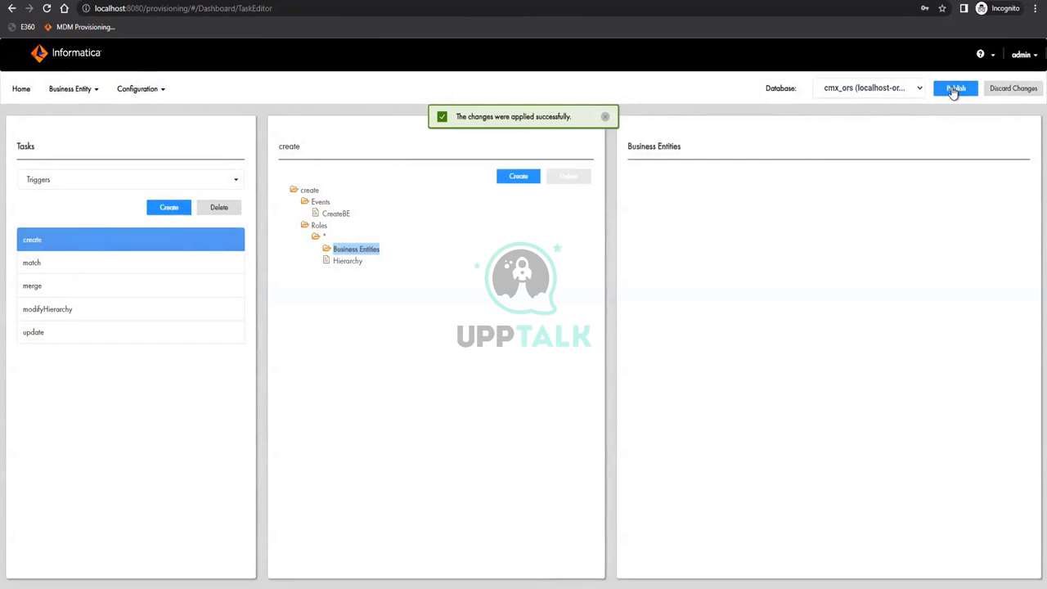
pyautogui.click(954, 90)
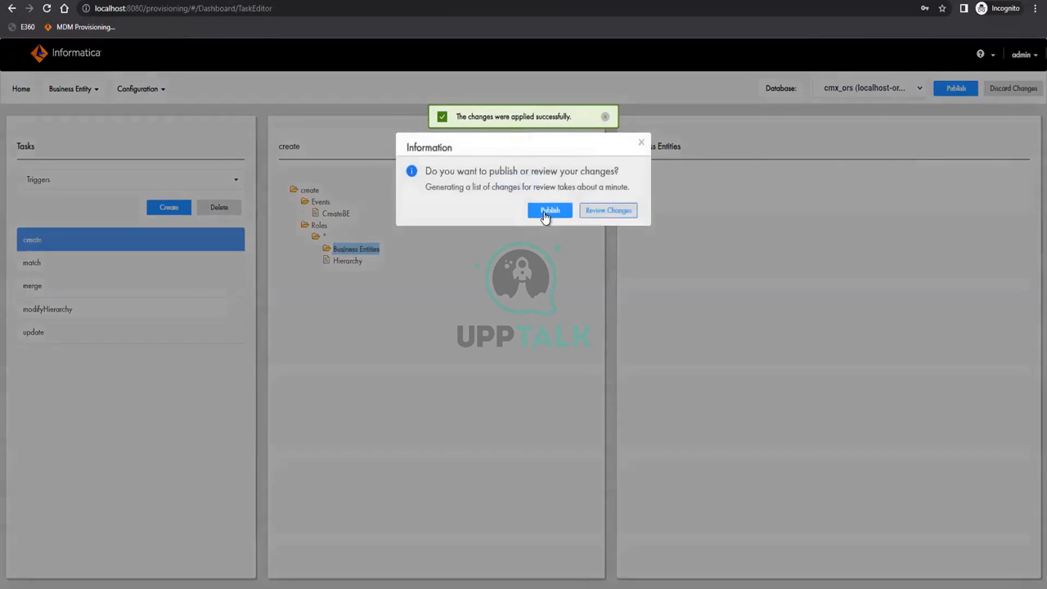
pyautogui.click(546, 212)
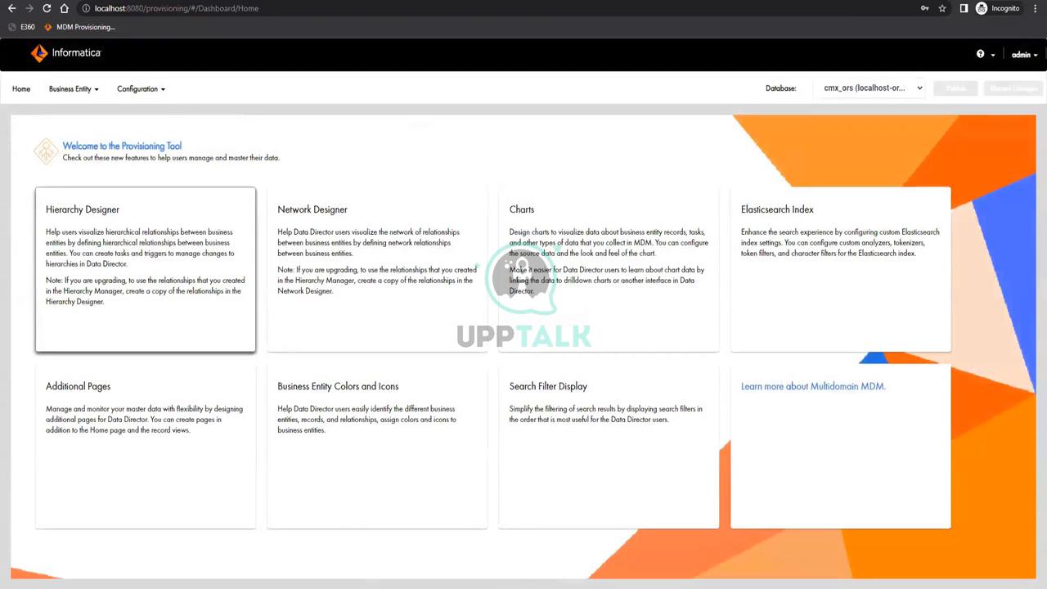
# Open a new private browser window and load the bookmarked MDM login page
pyautogui.hotkey('ctrl', 'n')
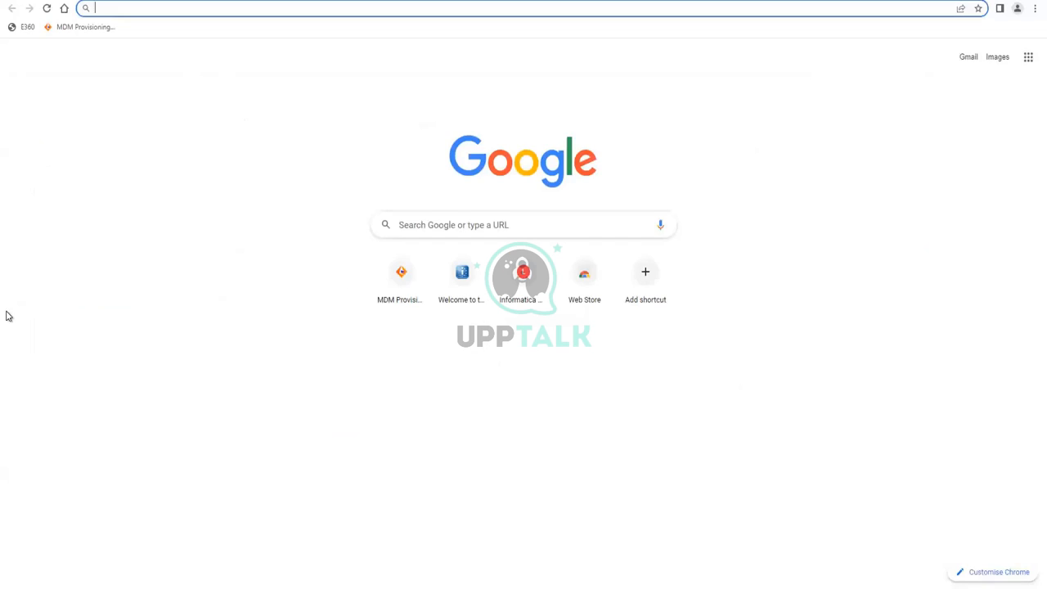
pyautogui.hotkey('ctrl', 'shift', 'n')
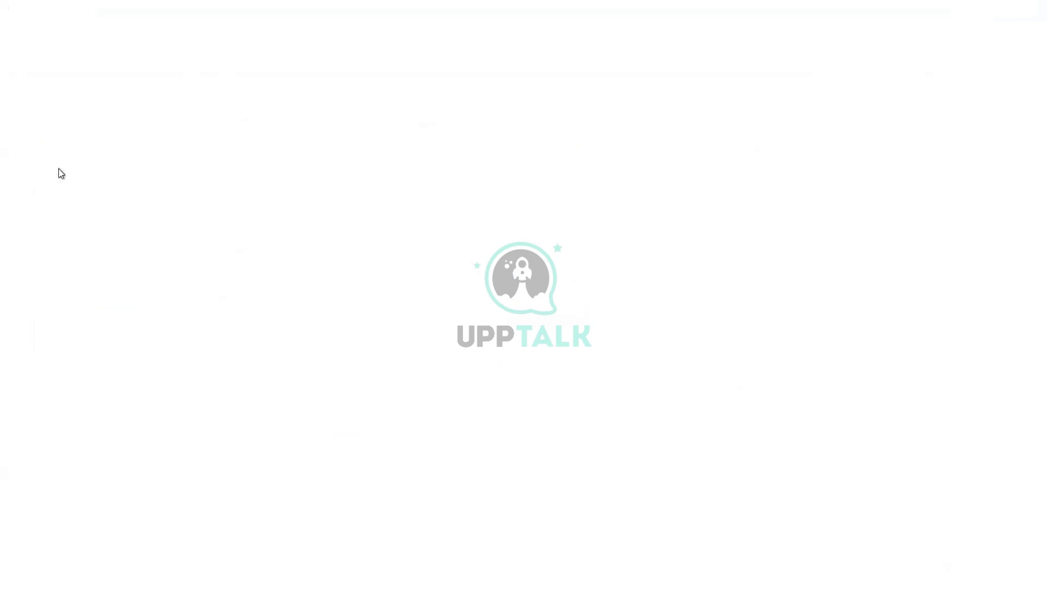
pyautogui.click(56, 31)
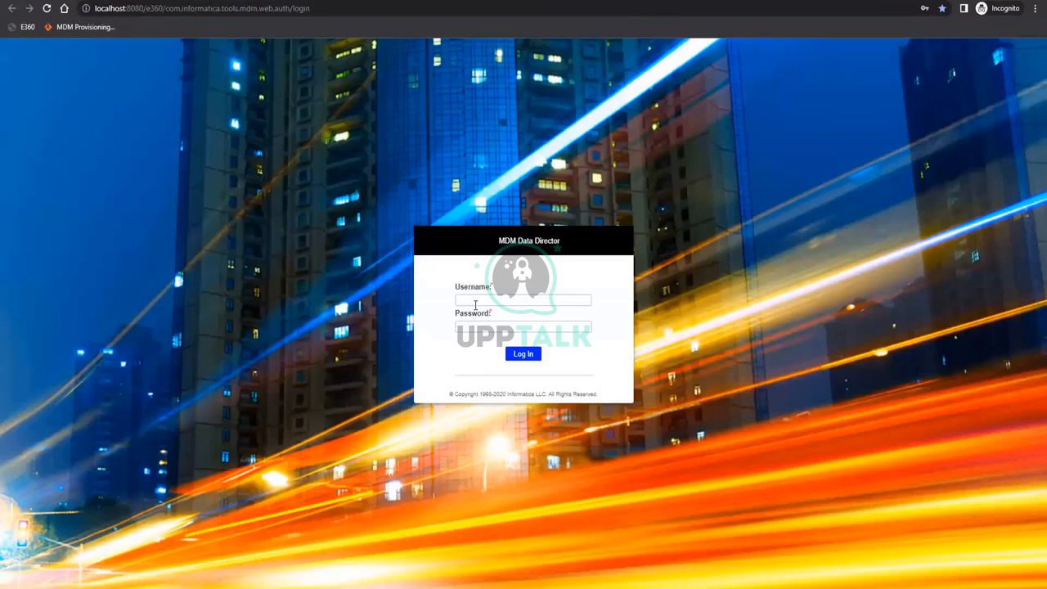
# Sign in to Data Director, review Party Application's new-record options, then return to Provisioning login
pyautogui.click(475, 304)
pyautogui.write('admin')
pyautogui.press('Tab')
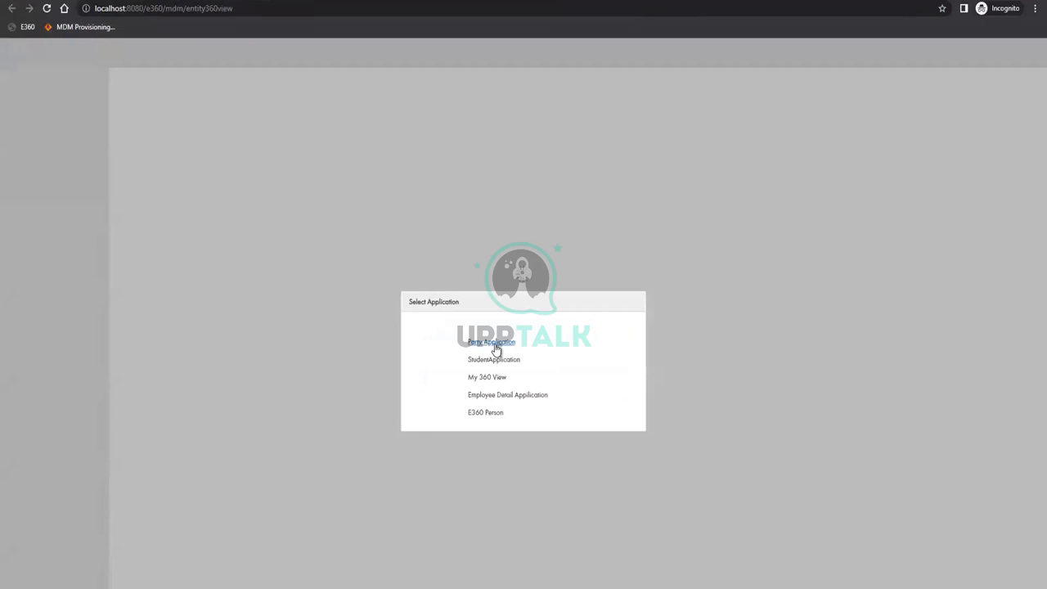
pyautogui.click(495, 349)
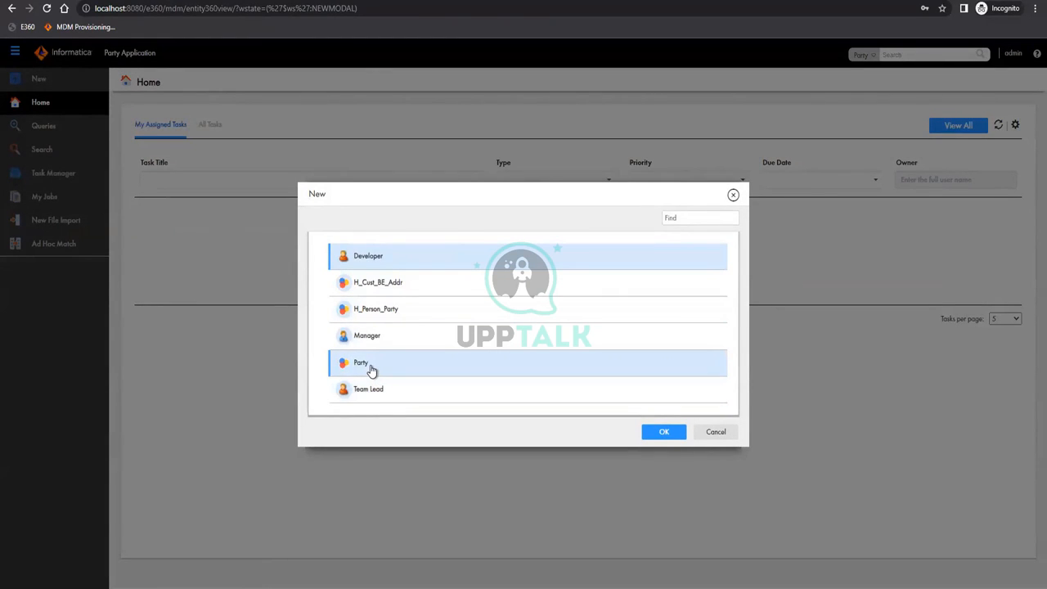
pyautogui.click(82, 26)
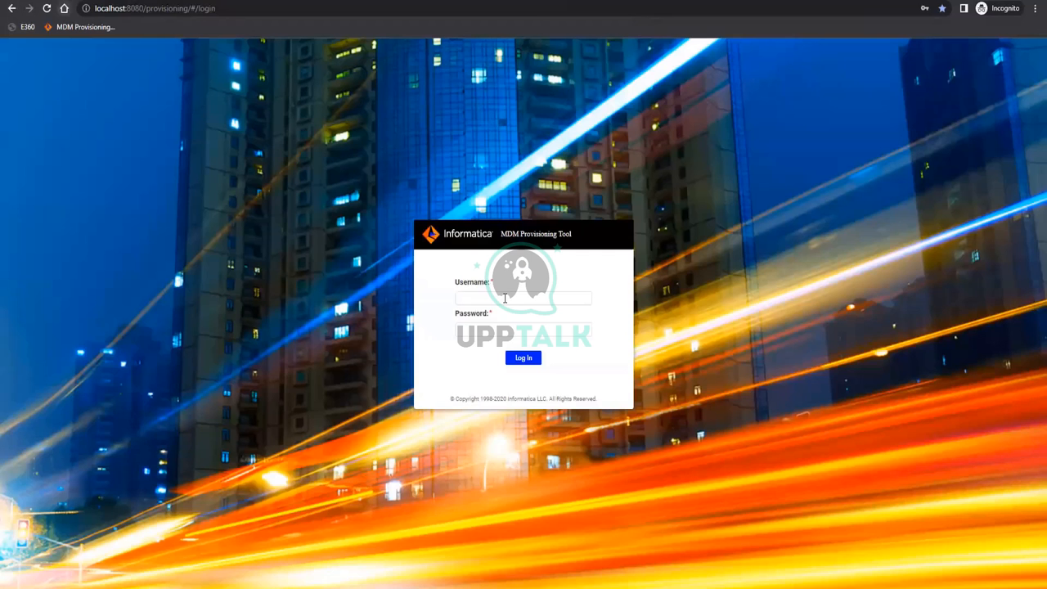
# Log in to the Provisioning Tool with administrator credentials and confirm the cmx_ors database
pyautogui.click(505, 298)
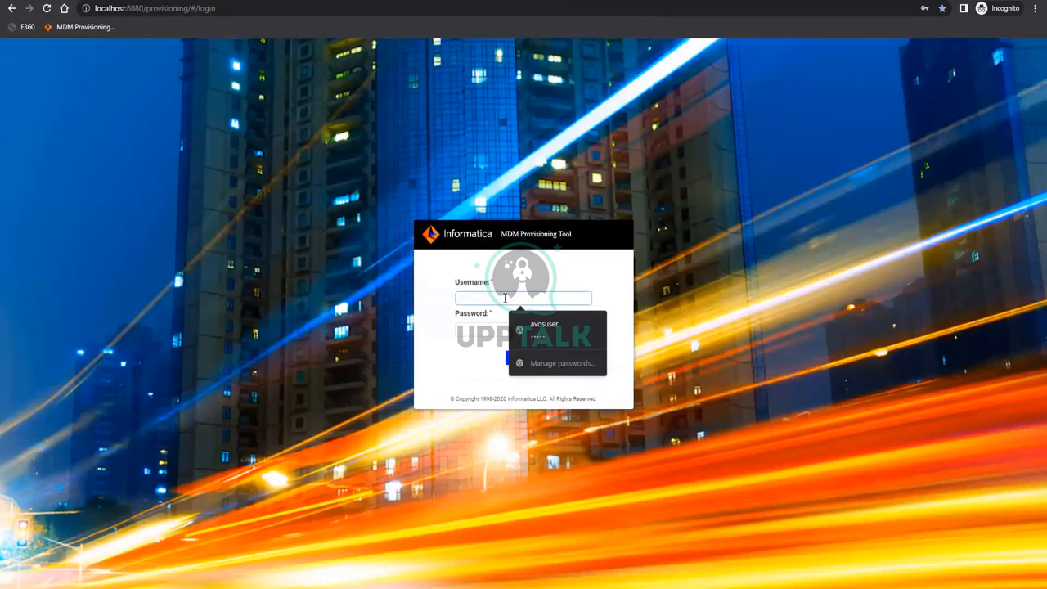
pyautogui.write('admin')
pyautogui.press('Tab')
pyautogui.write('admin')
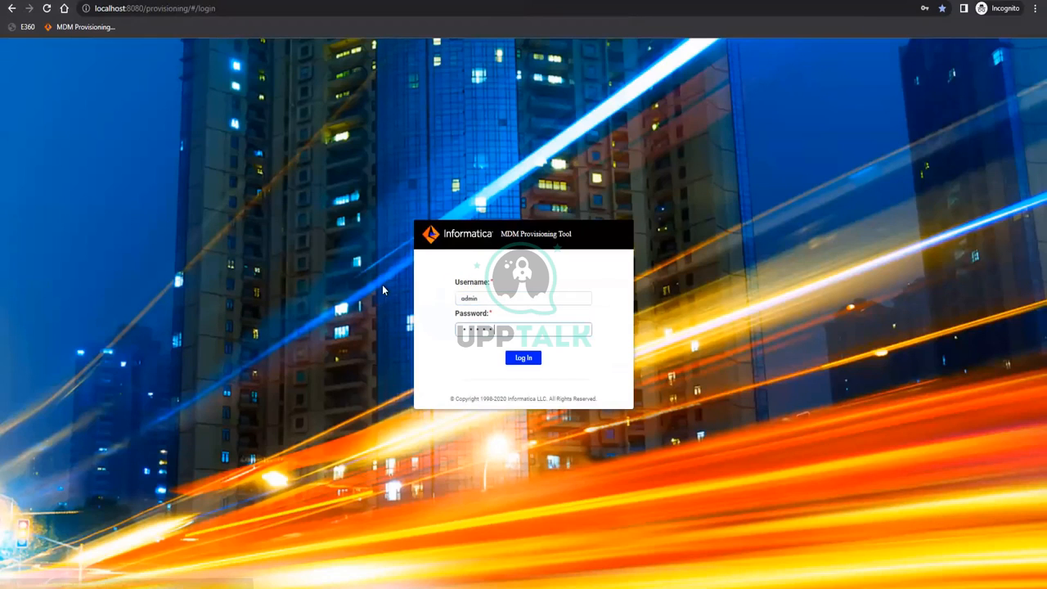
pyautogui.press('Return')
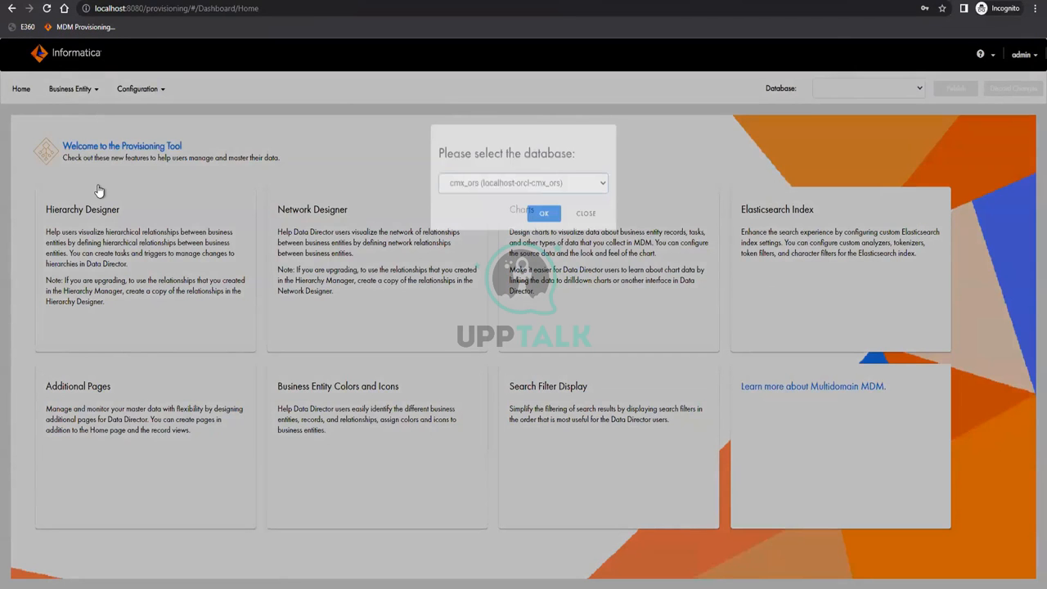
pyautogui.press('Return')
pyautogui.click(52, 256)
# Turn off Start Workflow on the create trigger in the Task Editor's Triggers list
pyautogui.click(61, 231)
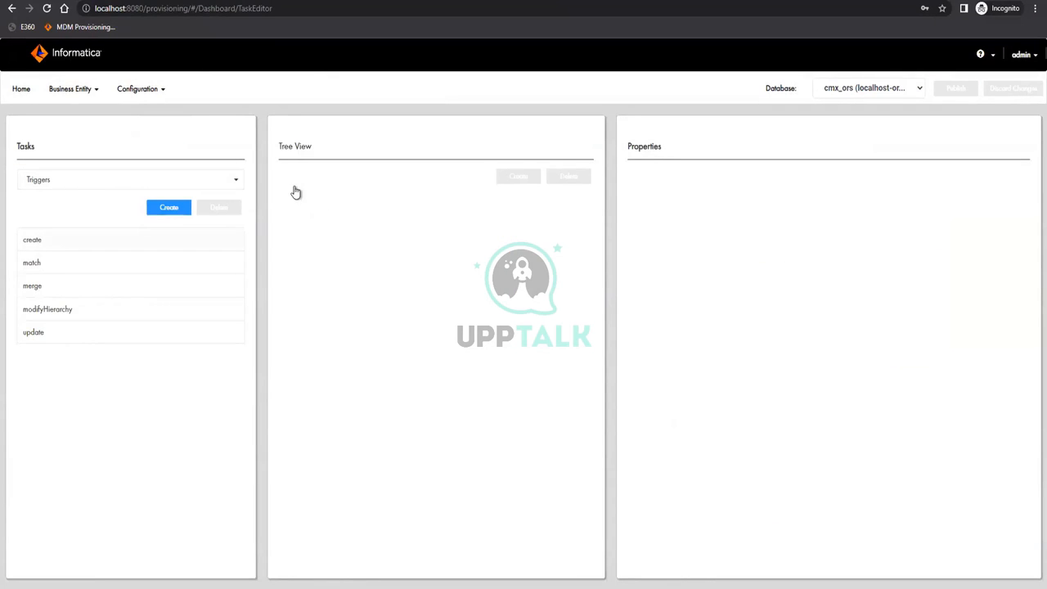
pyautogui.click(131, 240)
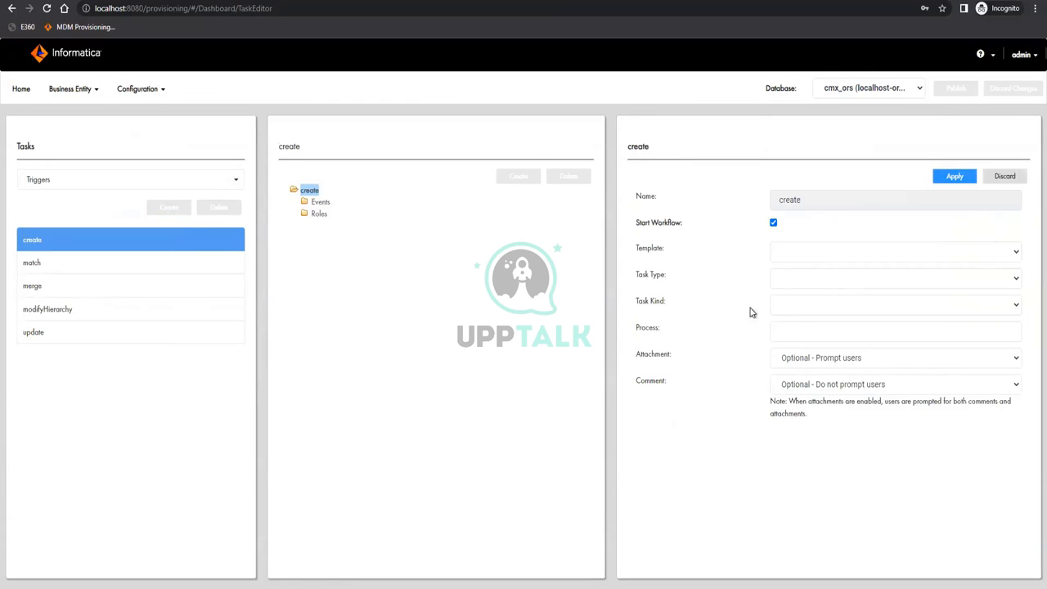
pyautogui.click(829, 309)
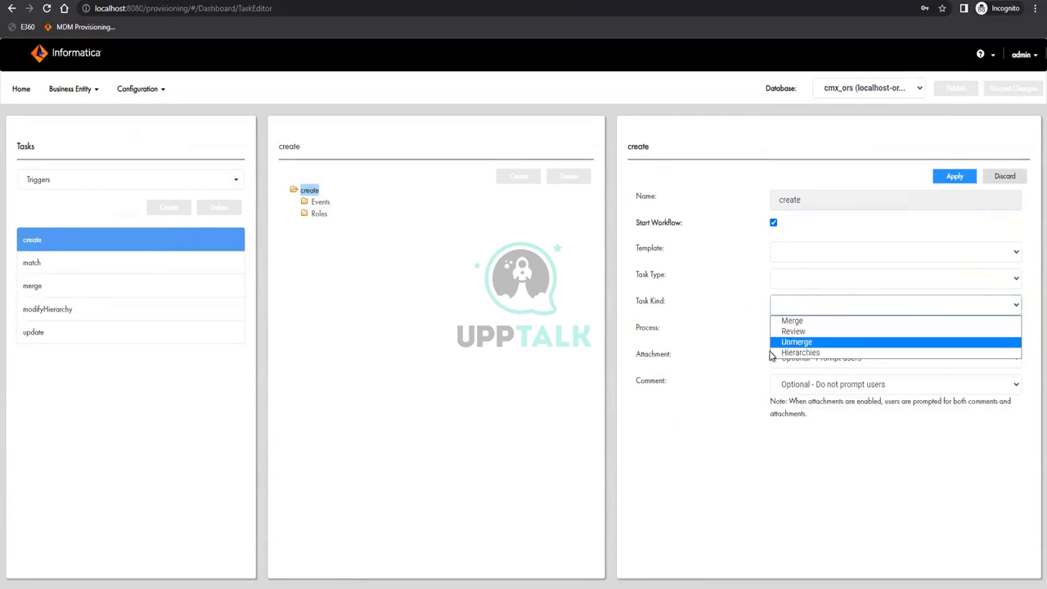
pyautogui.click(747, 361)
pyautogui.click(815, 328)
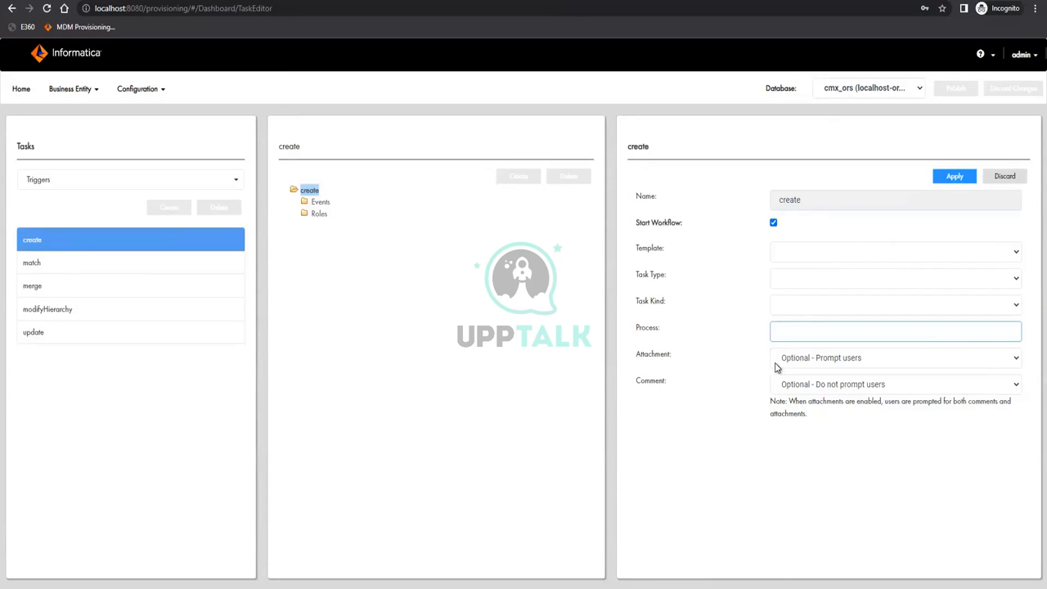
pyautogui.click(774, 226)
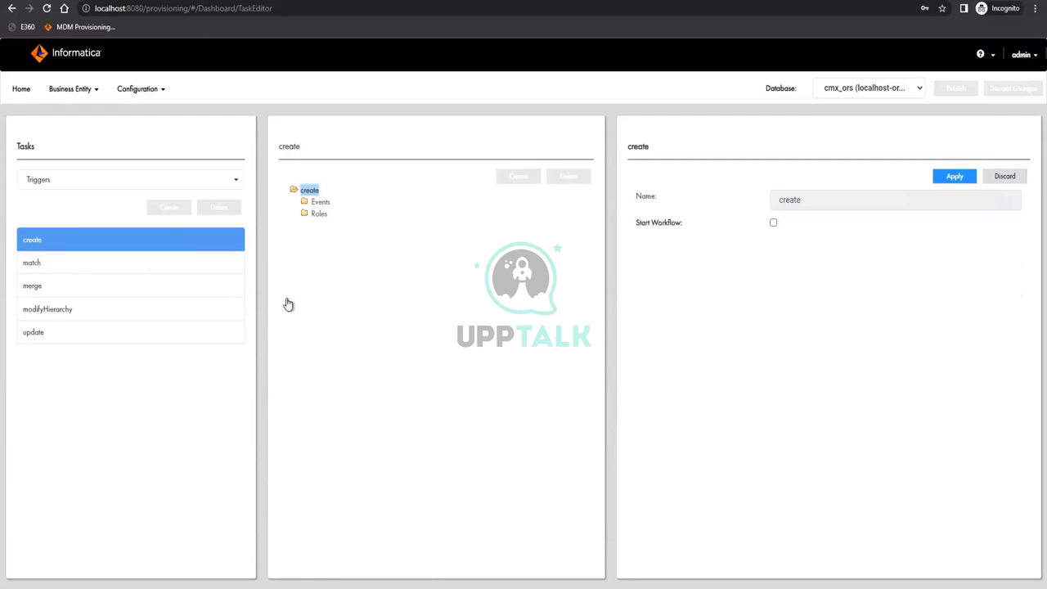
pyautogui.click(237, 263)
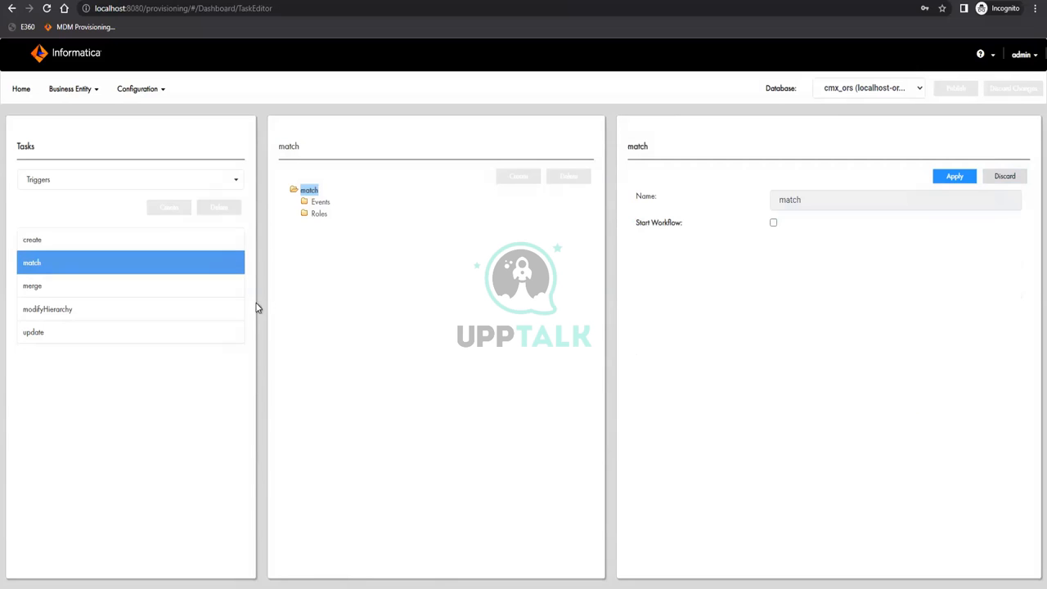
pyautogui.click(642, 198)
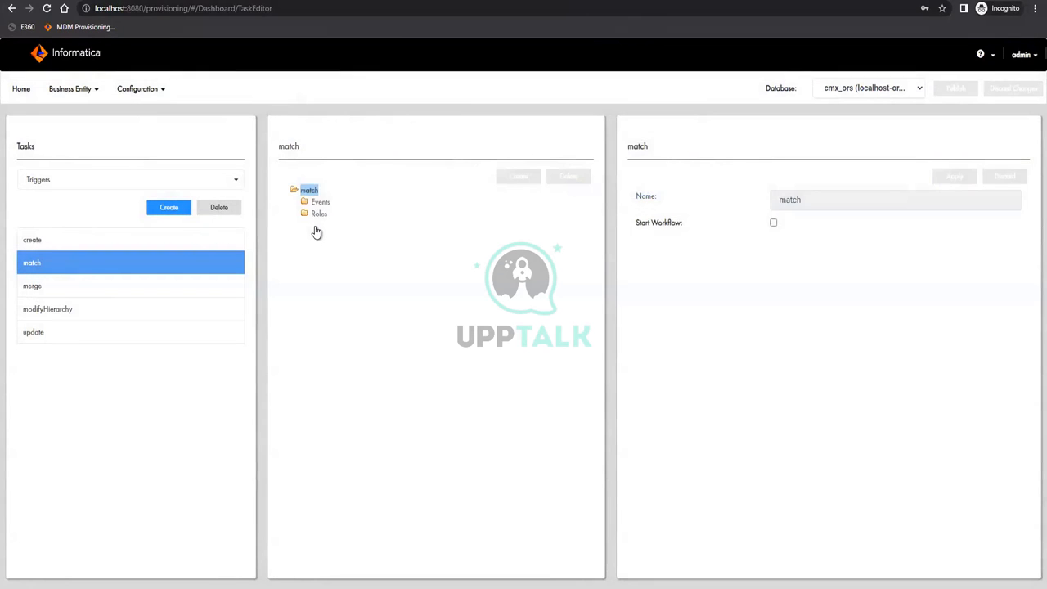
pyautogui.click(320, 203)
pyautogui.click(232, 289)
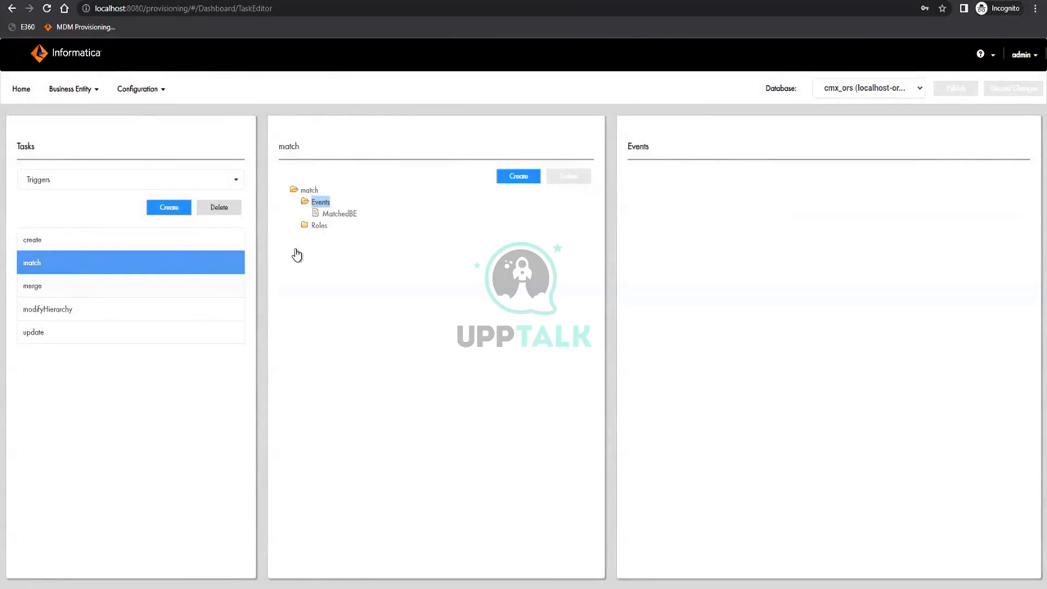
pyautogui.click(320, 203)
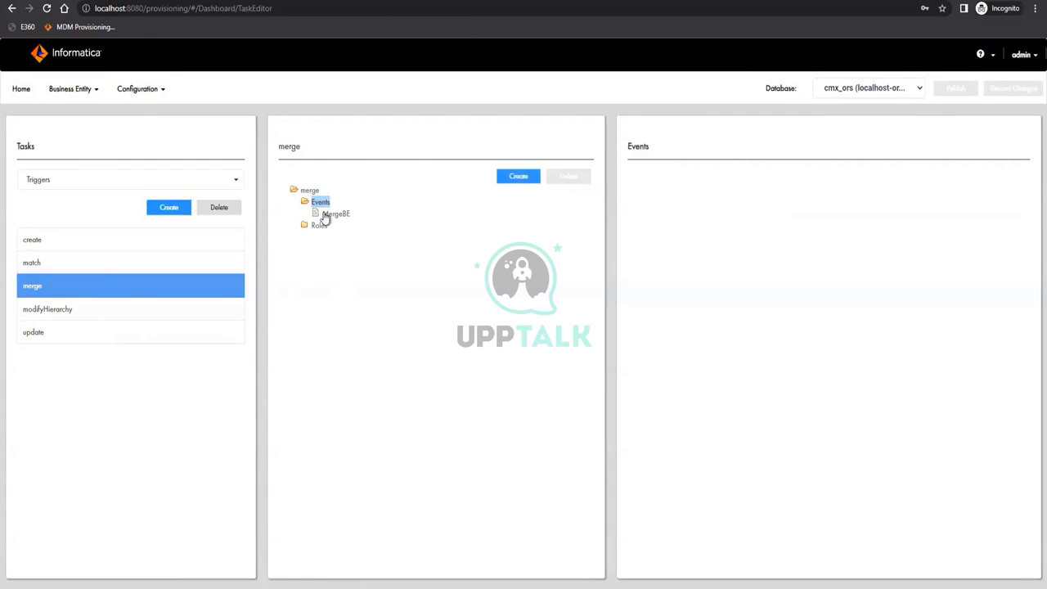
pyautogui.click(229, 310)
pyautogui.click(321, 203)
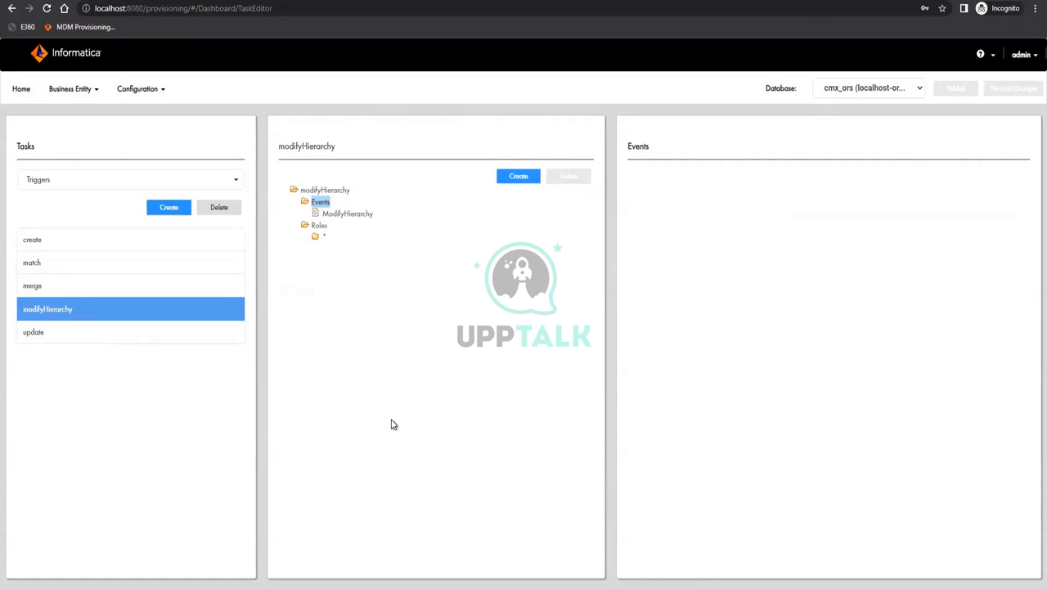
pyautogui.click(316, 236)
pyautogui.click(319, 232)
pyautogui.click(518, 176)
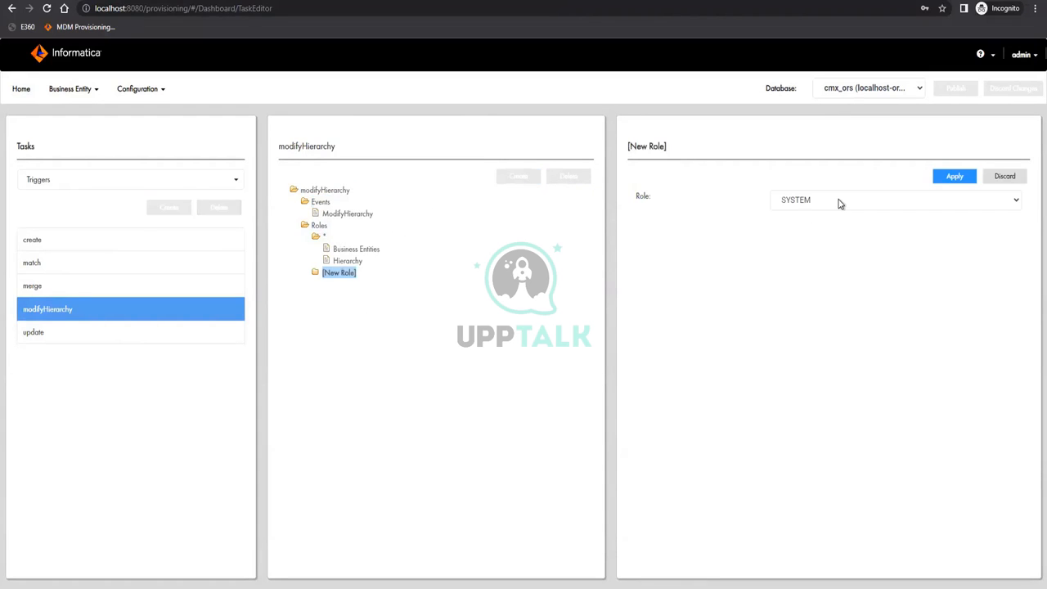
pyautogui.click(839, 203)
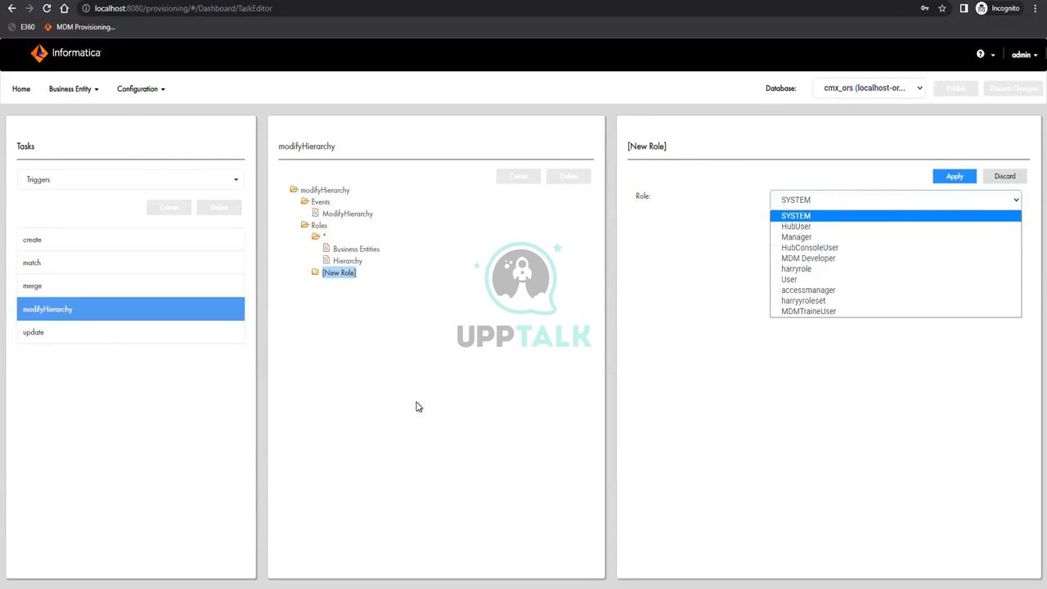
pyautogui.click(1015, 177)
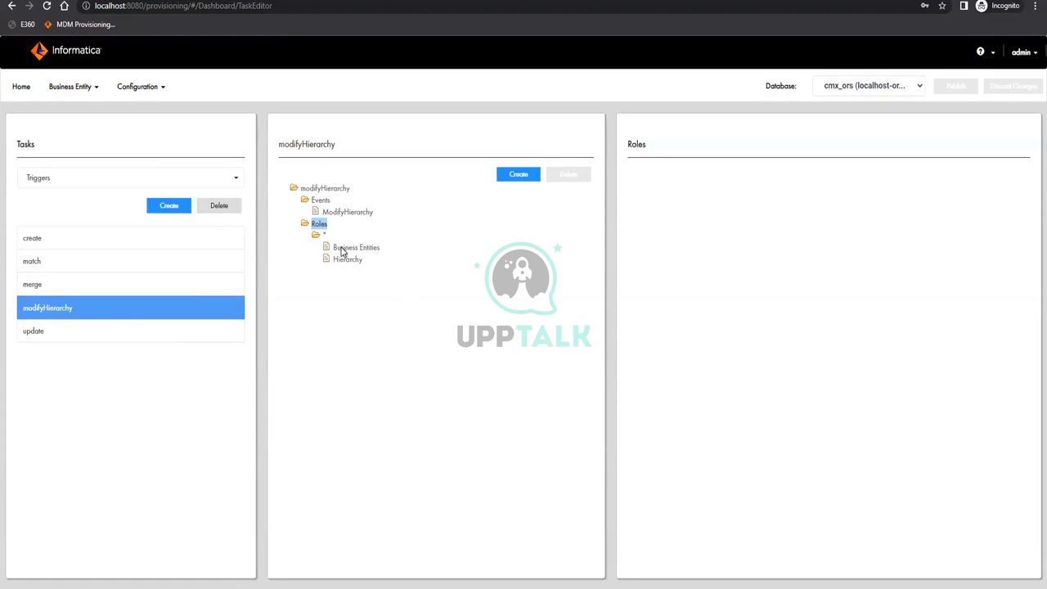
pyautogui.click(334, 189)
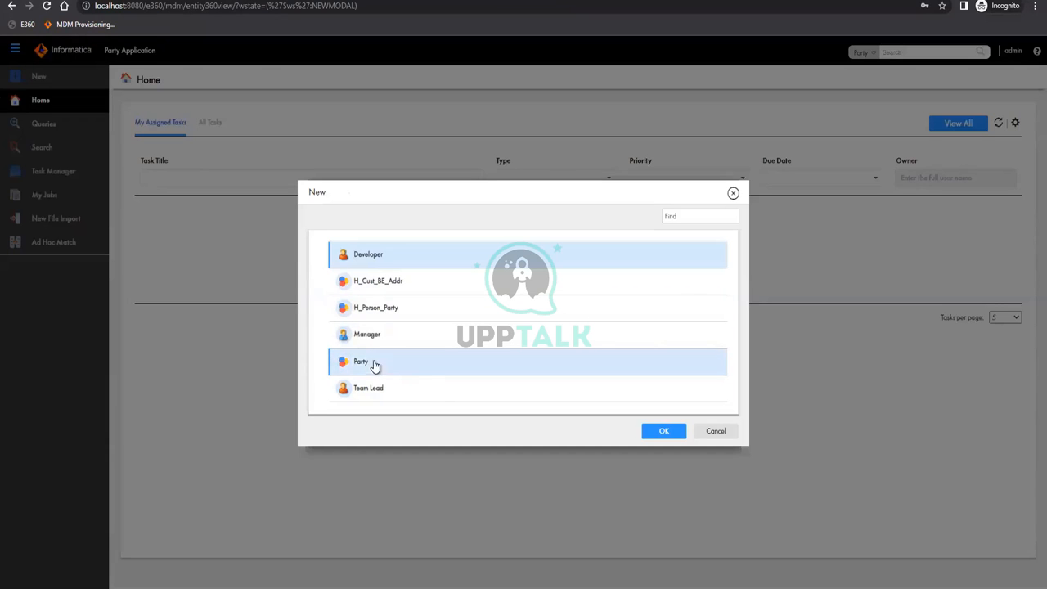
# Choose Party as the record type in the New dialog and confirm
pyautogui.click(374, 366)
pyautogui.click(665, 434)
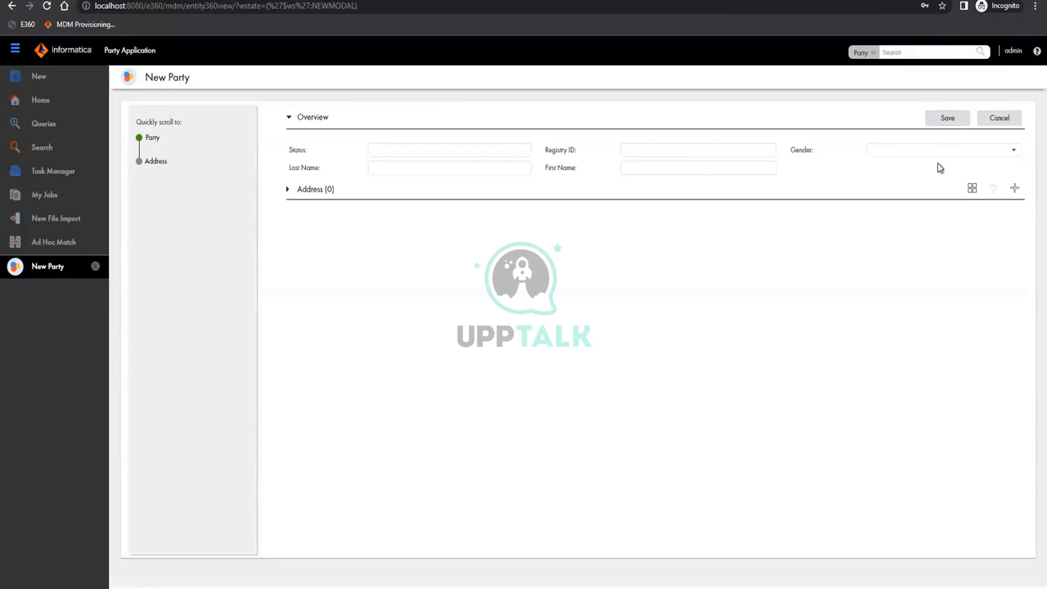
# Set the new Party's gender to Male, status to A, and fill in its registry ID
pyautogui.click(951, 154)
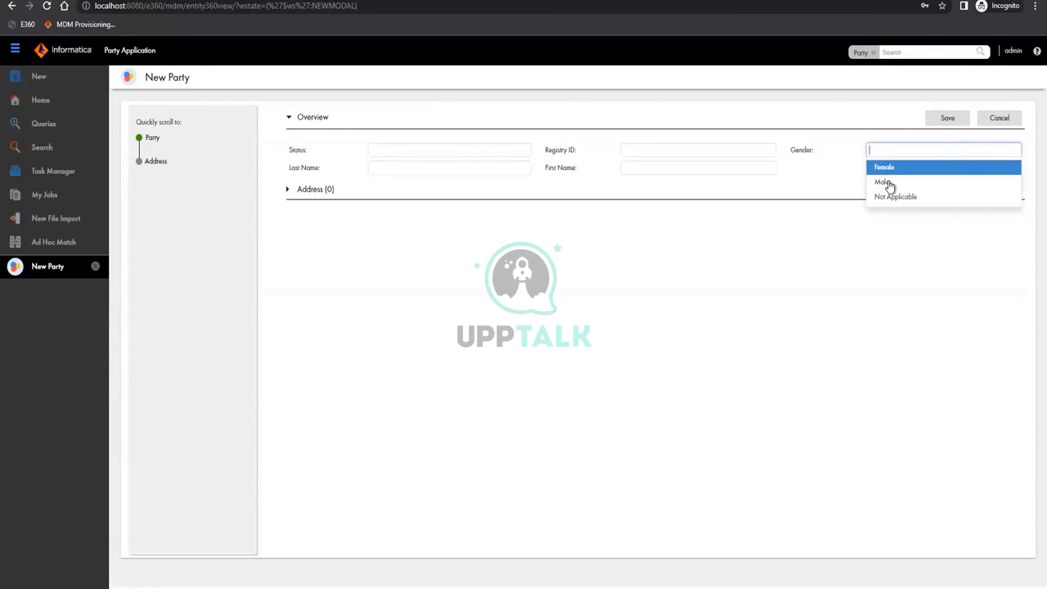
pyautogui.click(884, 183)
pyautogui.click(399, 151)
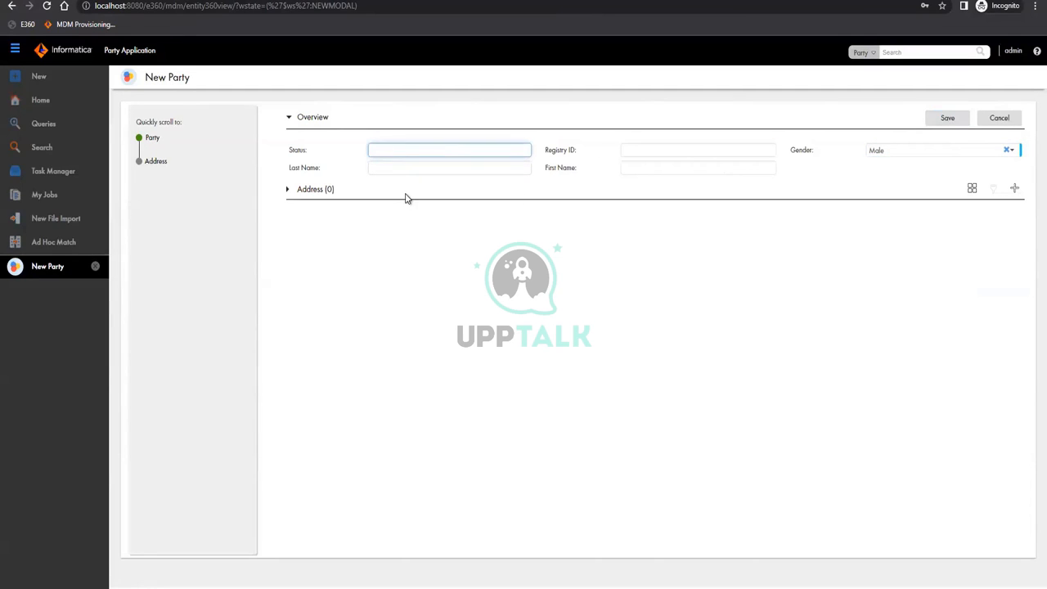
pyautogui.write('Active')
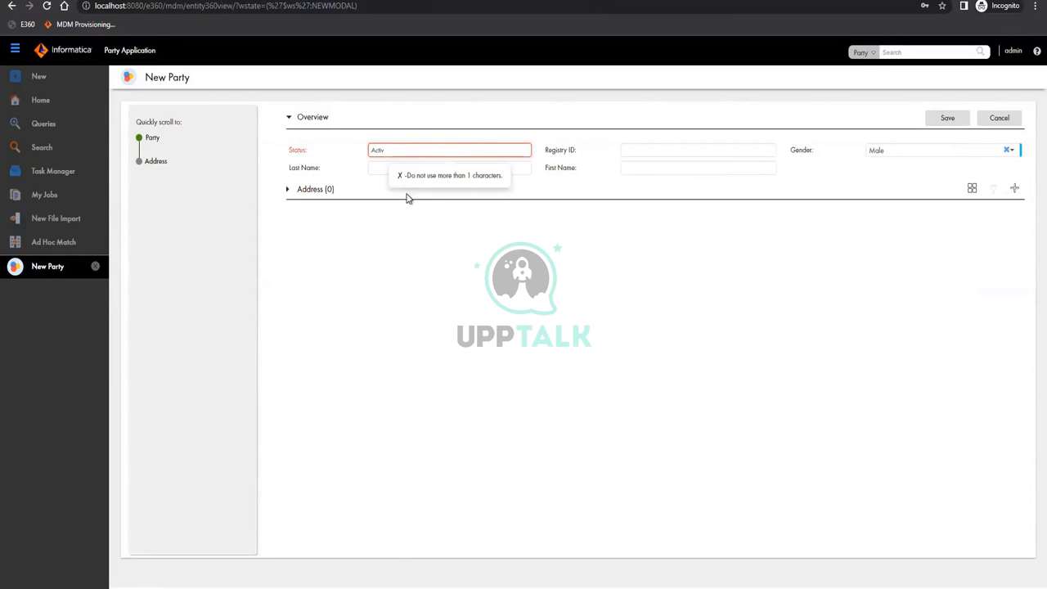
pyautogui.press('BackSpace')
pyautogui.click(716, 158)
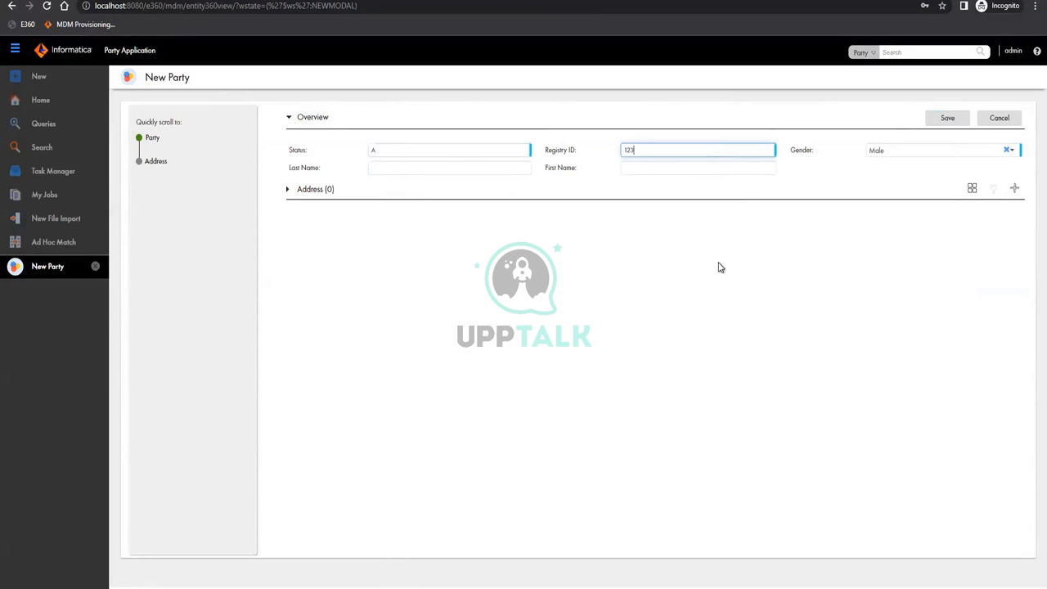
# Enter the party's last and first names and add a new address row
pyautogui.click(410, 170)
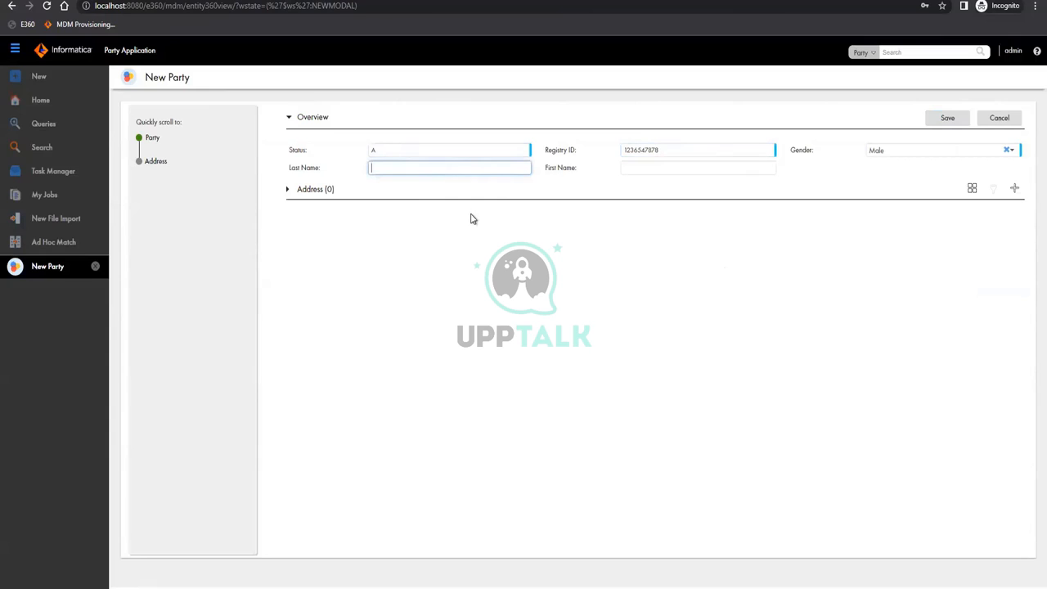
pyautogui.click(716, 170)
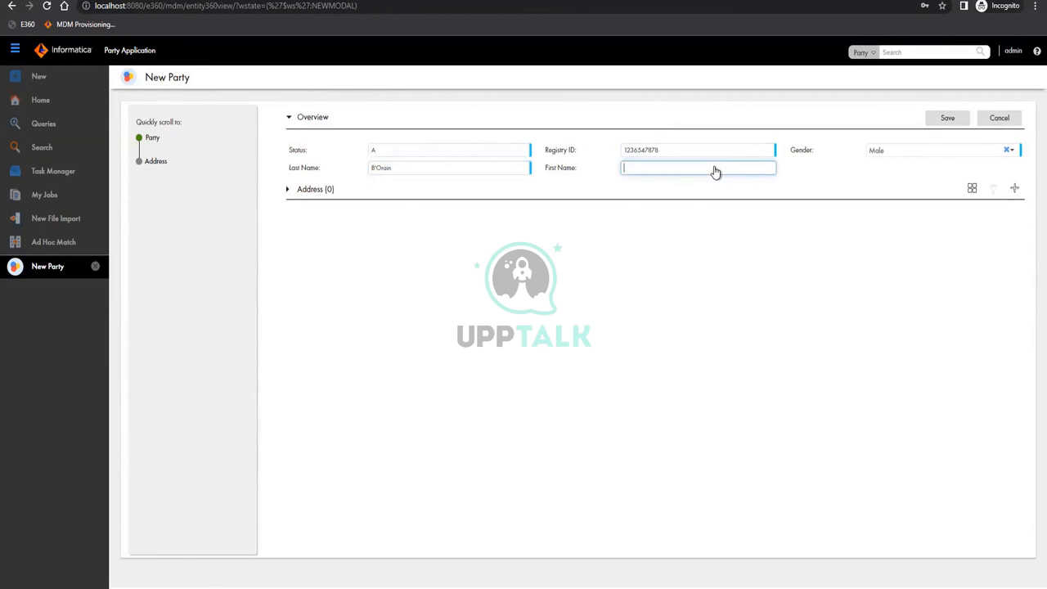
pyautogui.click(1014, 189)
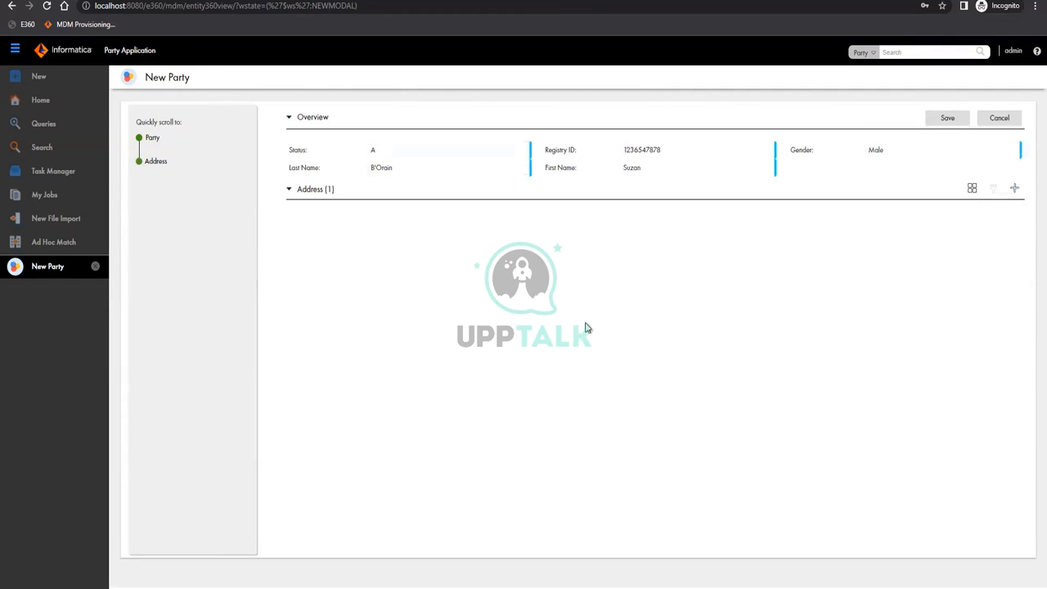
# Fill the address row with city New Jersey and the street address line, then commit it
pyautogui.click(312, 239)
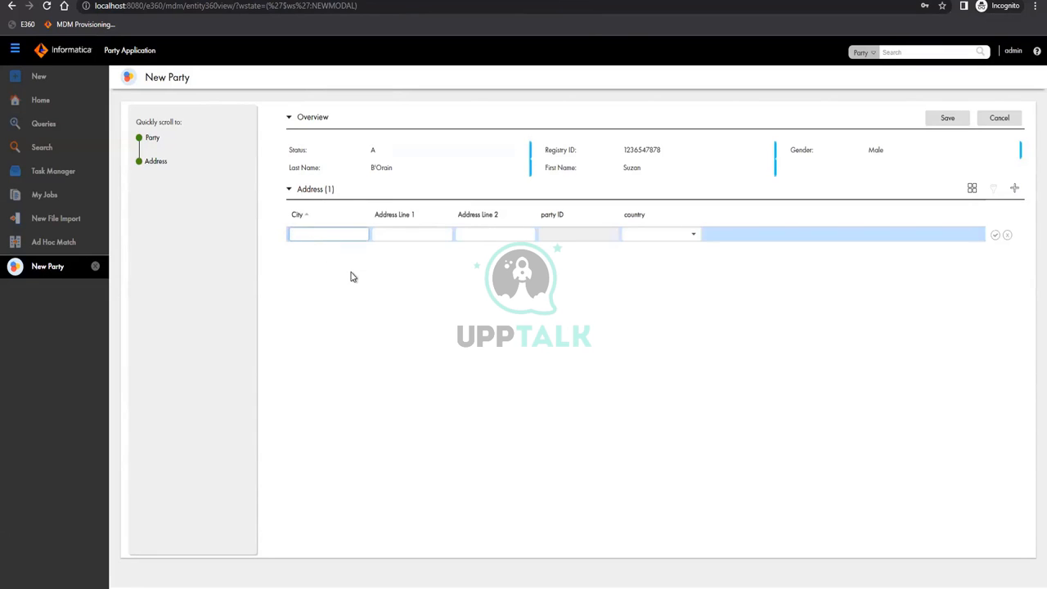
pyautogui.write('New Jersey')
pyautogui.click(401, 239)
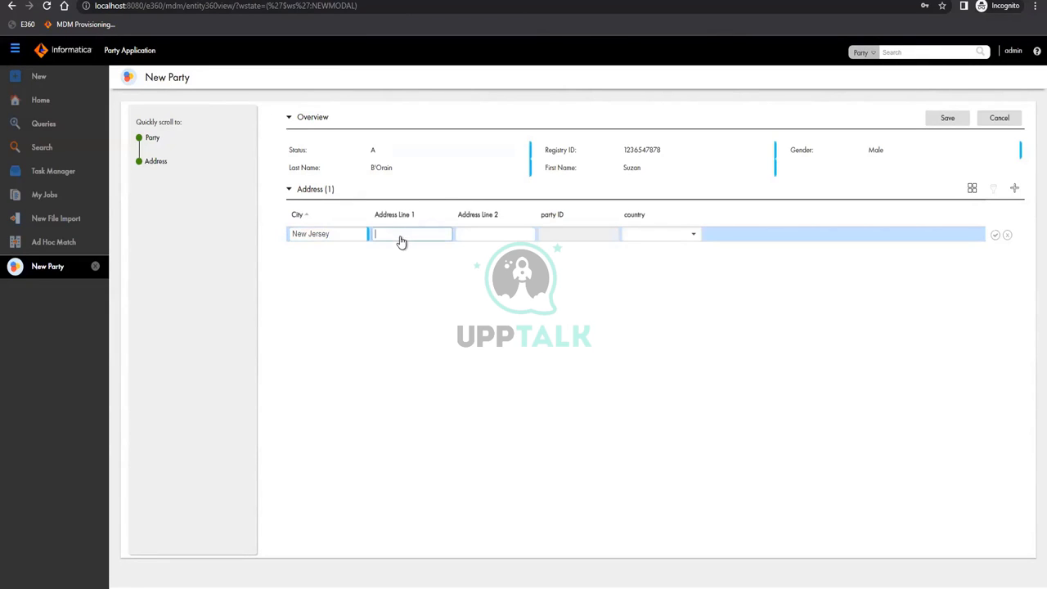
pyautogui.write('123 Main St')
pyautogui.click(679, 235)
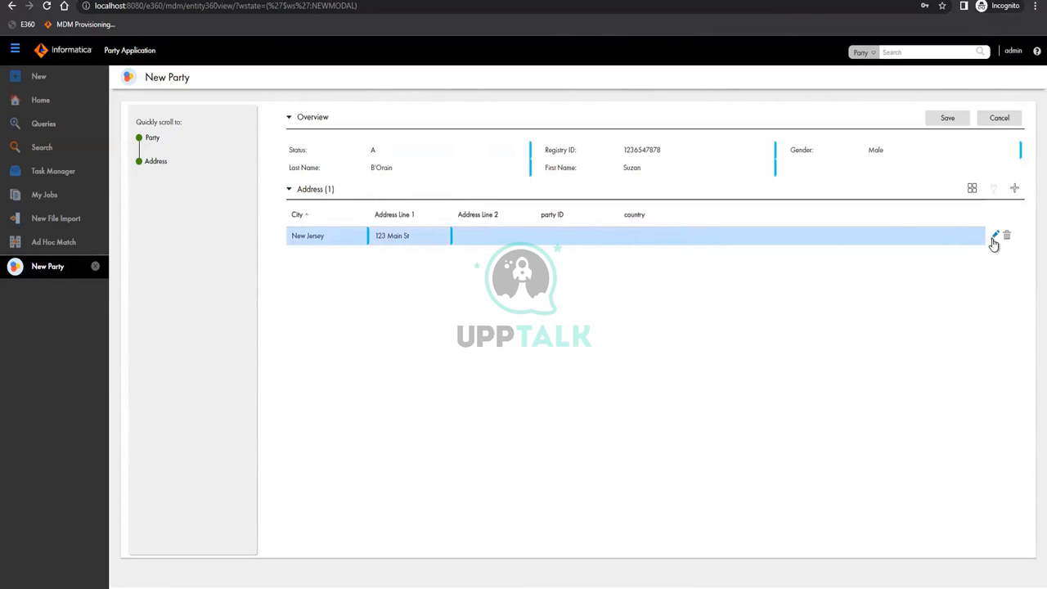
# Set the address row's country to United States
pyautogui.click(657, 238)
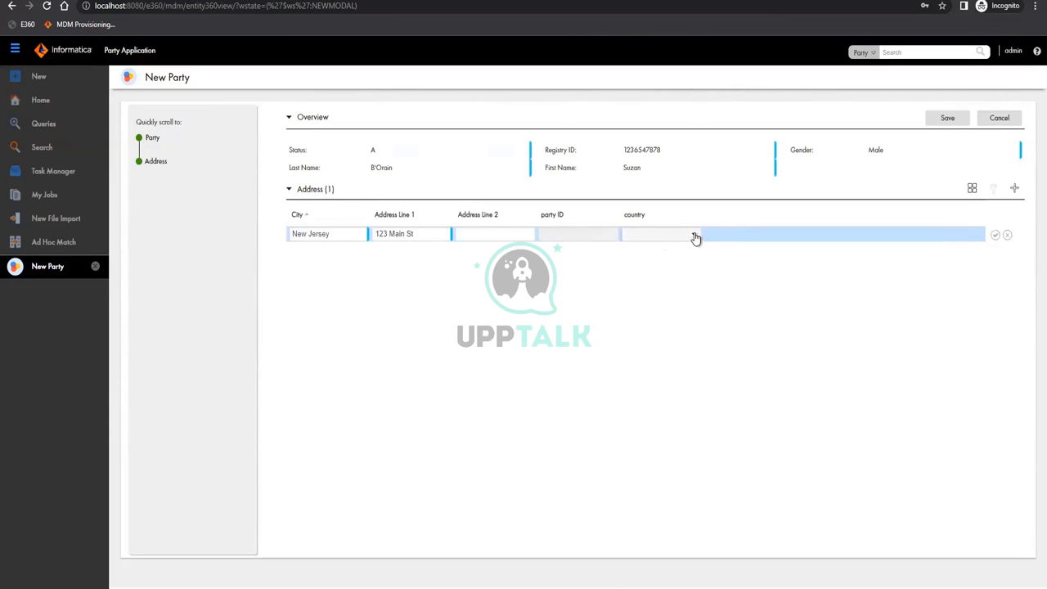
pyautogui.click(691, 237)
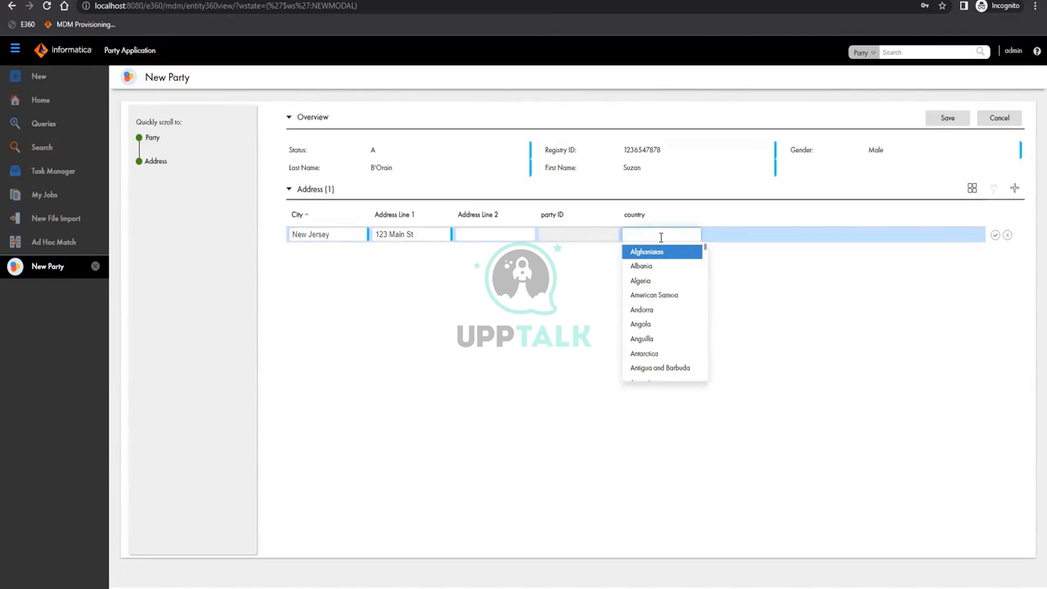
pyautogui.write('U')
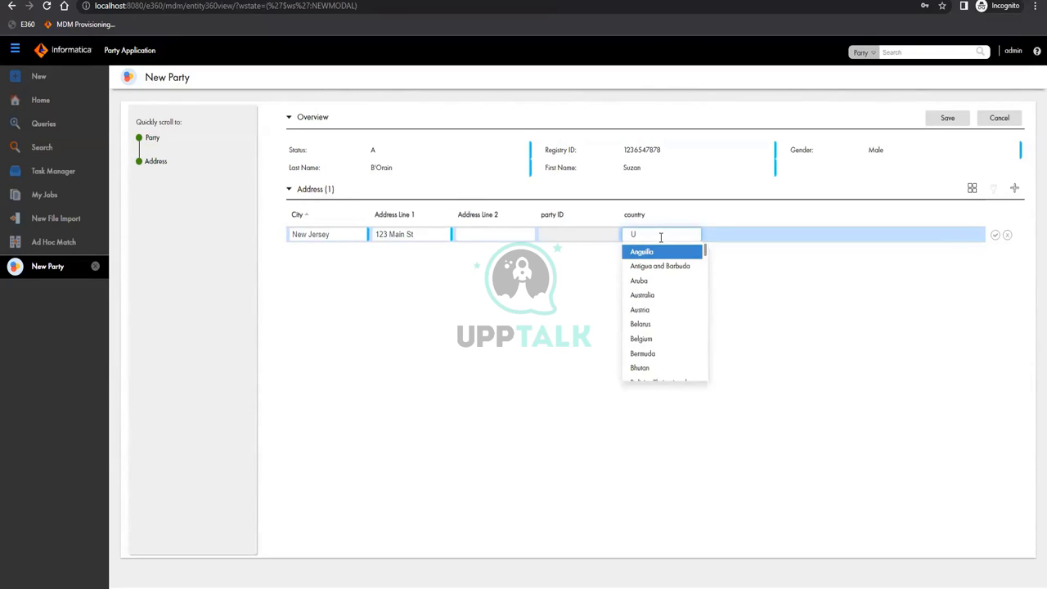
pyautogui.write('ni')
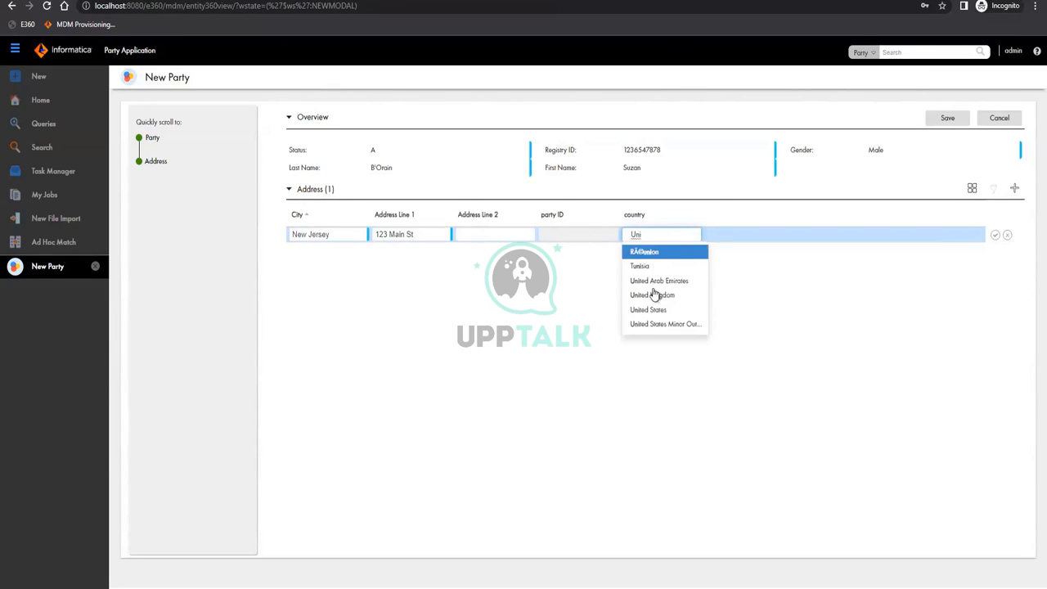
pyautogui.press('Down')
pyautogui.press('Down')
pyautogui.press('Down')
pyautogui.press('Down')
pyautogui.press('Return')
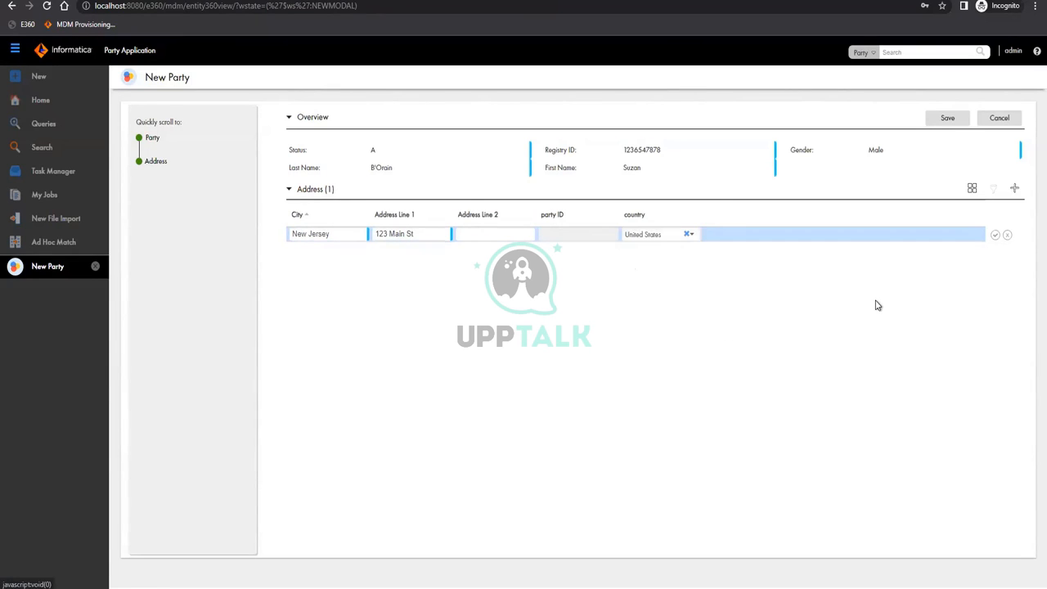
# Accept the completed address row and save the new Party record
pyautogui.click(994, 236)
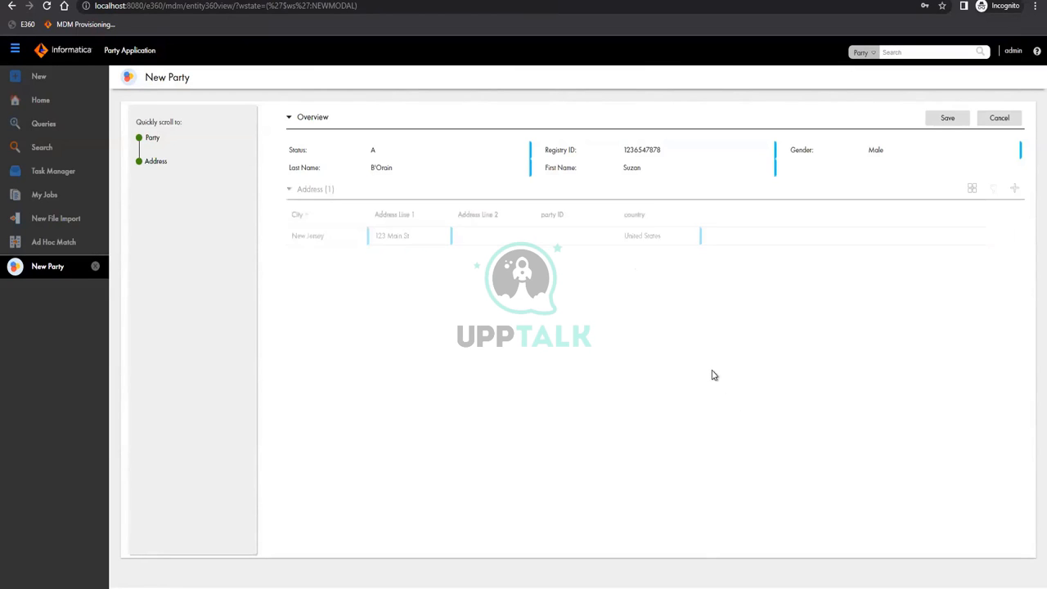
pyautogui.click(949, 117)
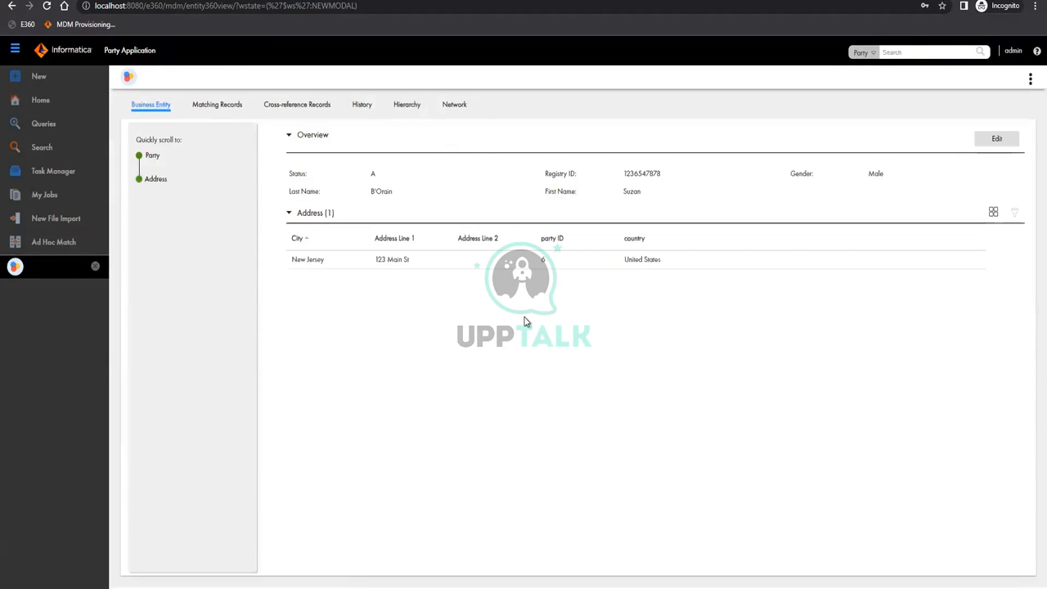
# Put the saved Party record into edit mode
pyautogui.click(1005, 141)
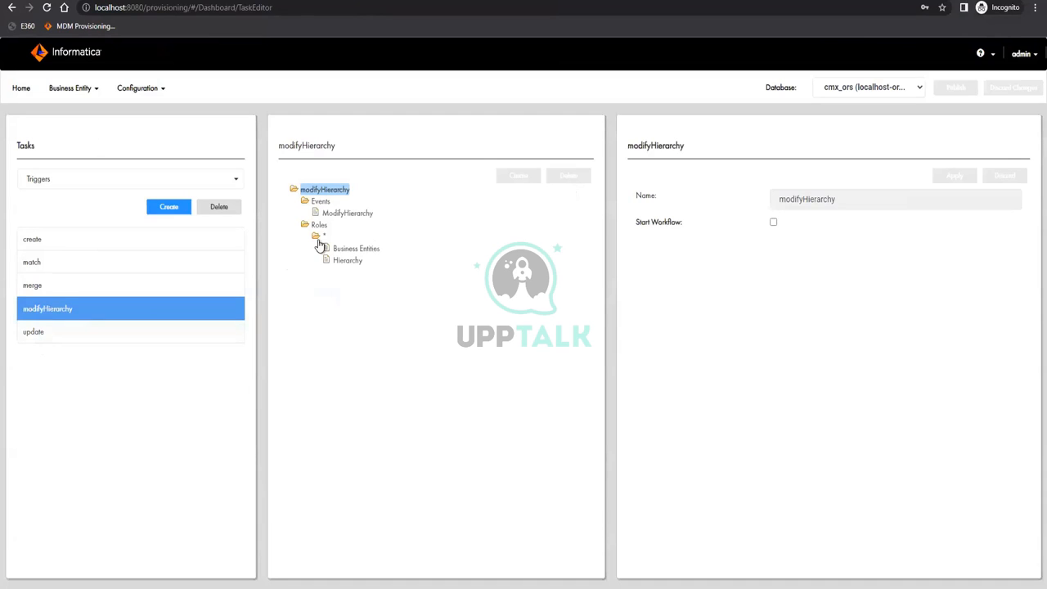
# Select the update trigger and expand Roles > * to reveal Business Entities and Hierarchy
pyautogui.click(131, 331)
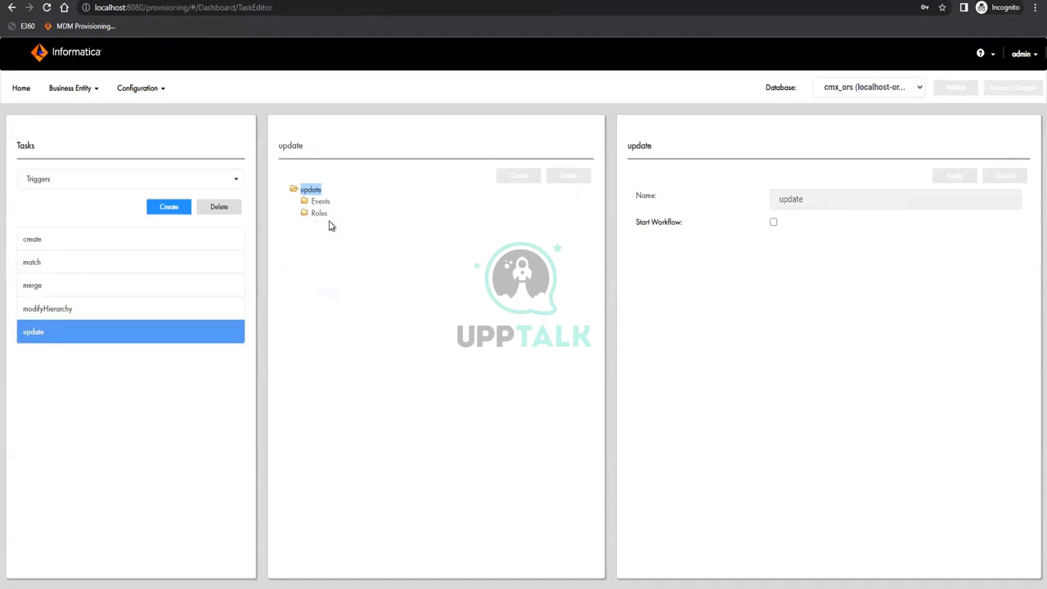
pyautogui.click(319, 213)
pyautogui.click(319, 225)
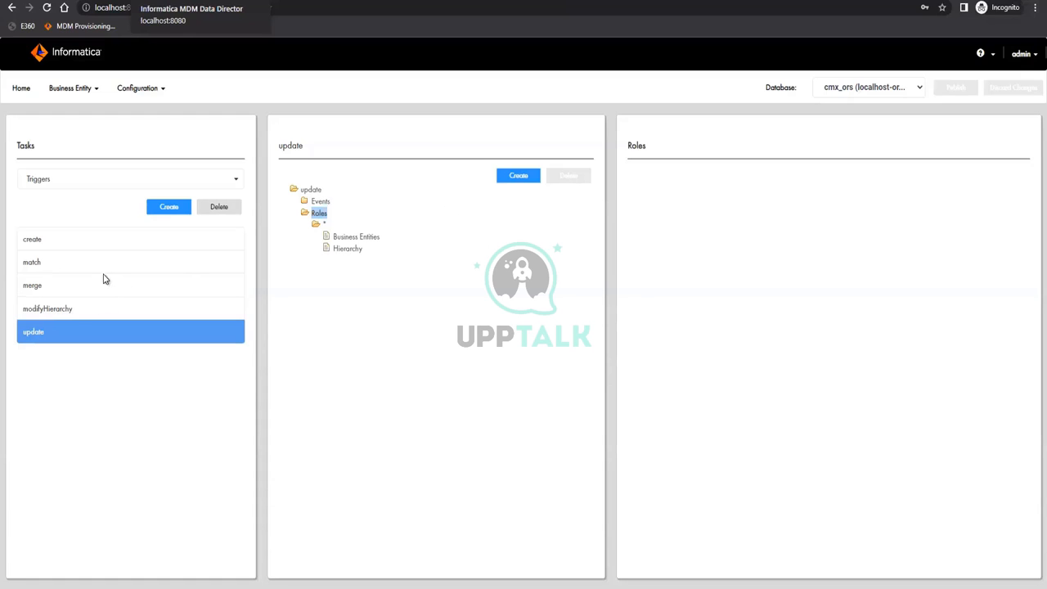
# Review the update trigger's name and workflow settings, then go to Data Director's Queries page
pyautogui.click(310, 190)
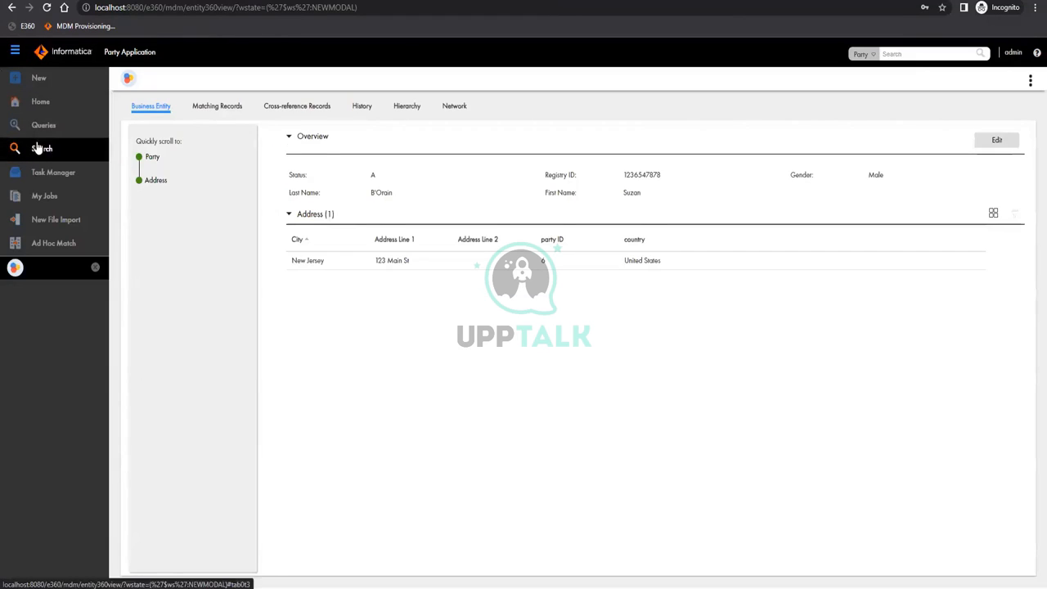
pyautogui.click(39, 147)
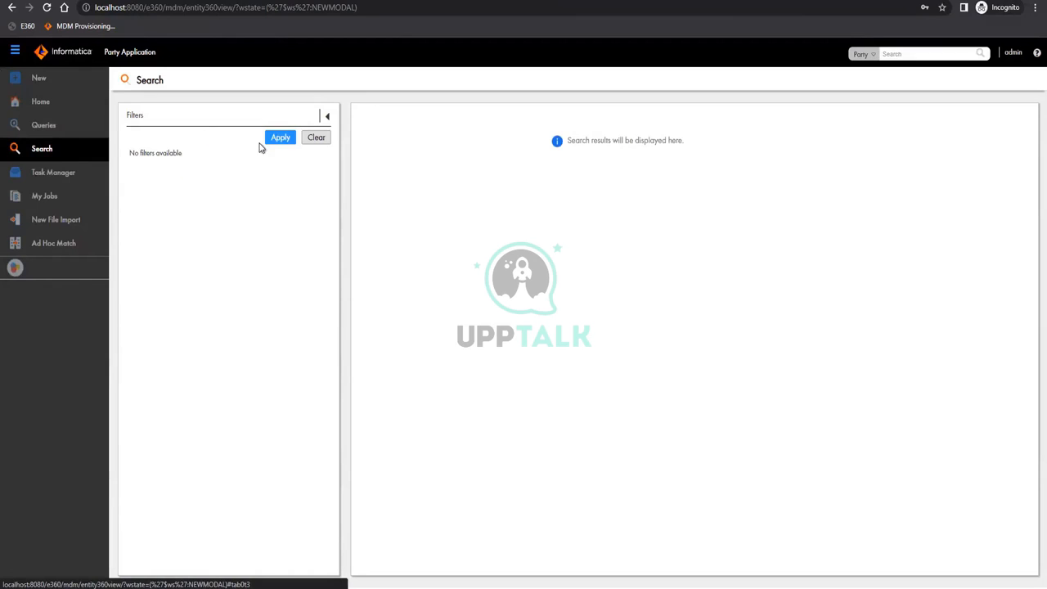
pyautogui.click(57, 128)
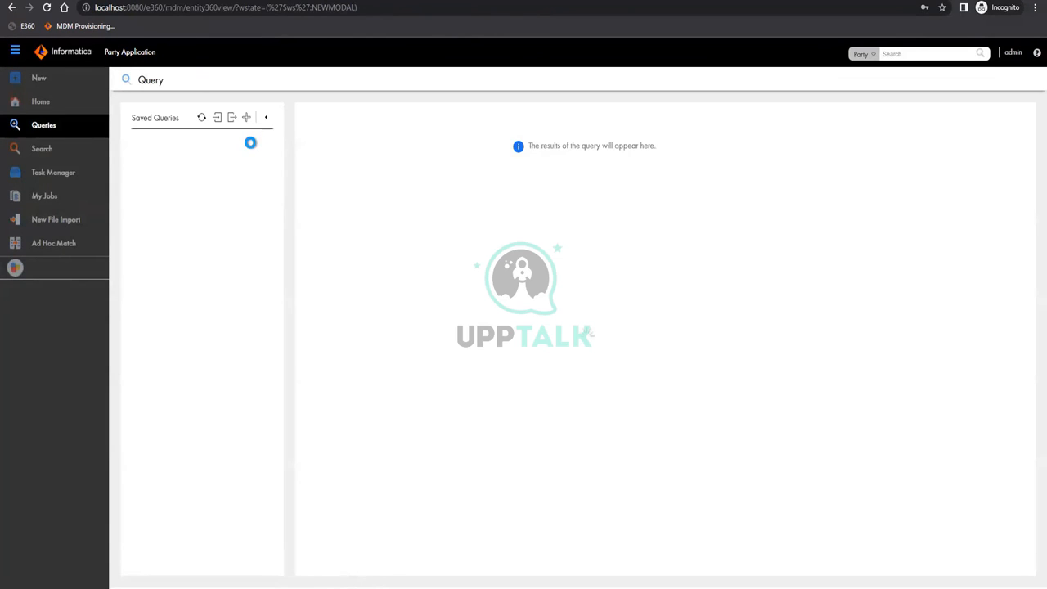
# Run the saved Party query, returning 2614 records, and open one party from the results
pyautogui.click(160, 184)
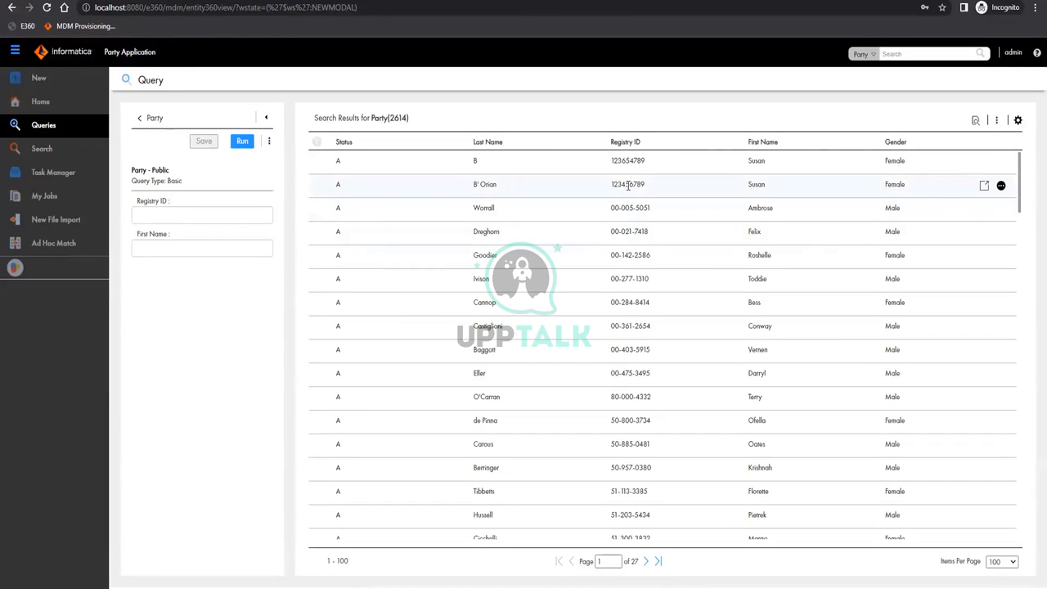
pyautogui.click(636, 216)
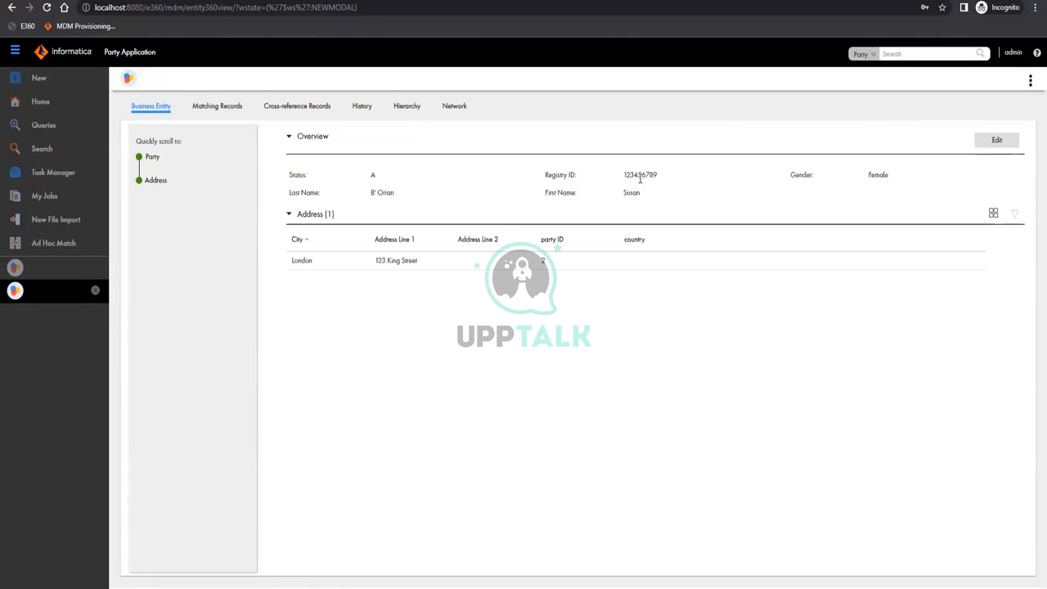
# Compare against the other open Party record tab, then return to the London Party record
pyautogui.click(33, 271)
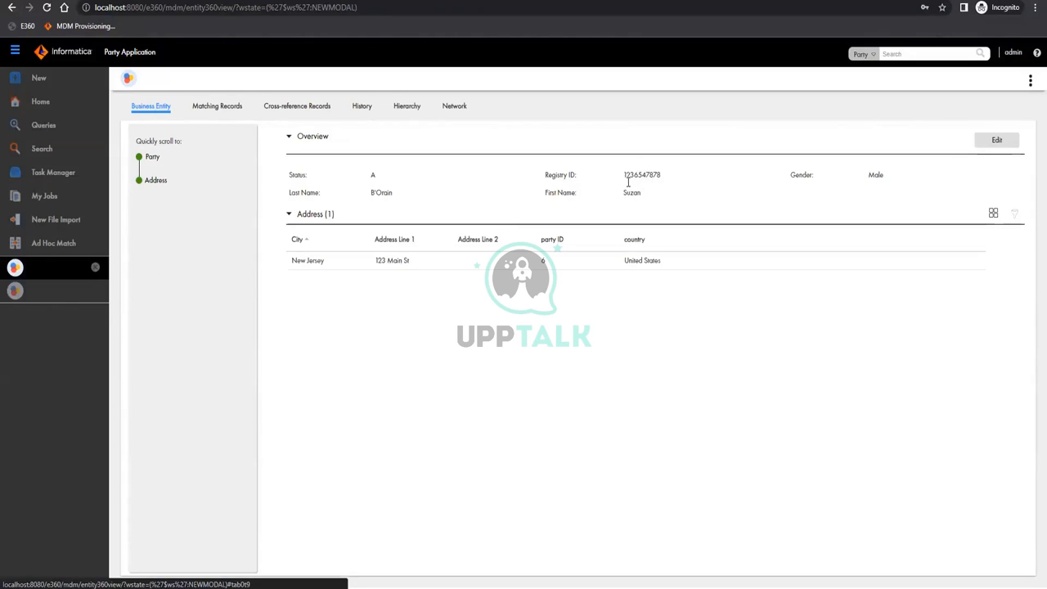
pyautogui.doubleClick(655, 175)
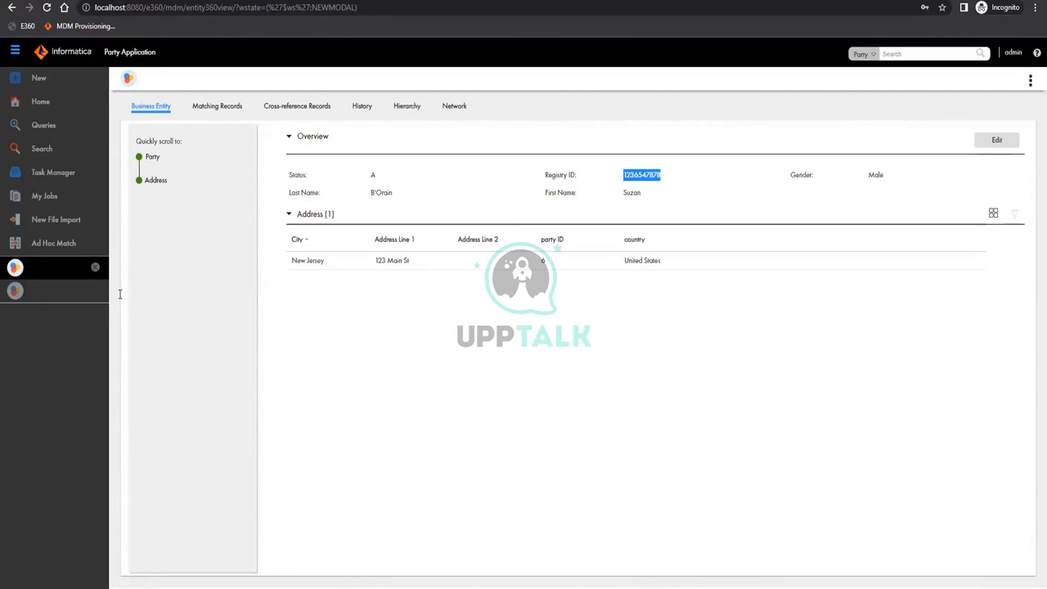
pyautogui.click(58, 293)
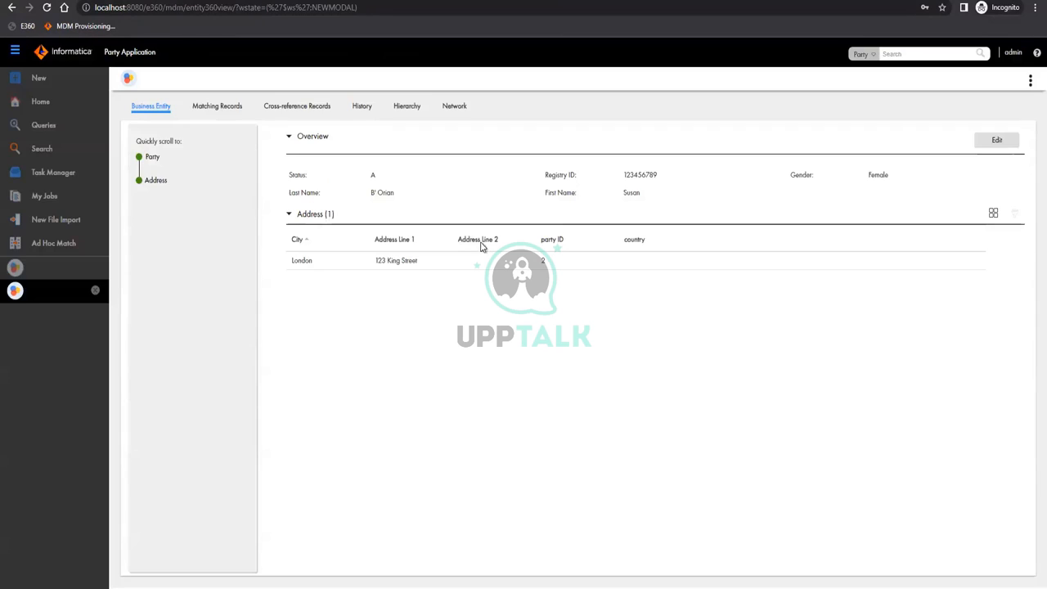
pyautogui.click(1010, 144)
pyautogui.doubleClick(639, 169)
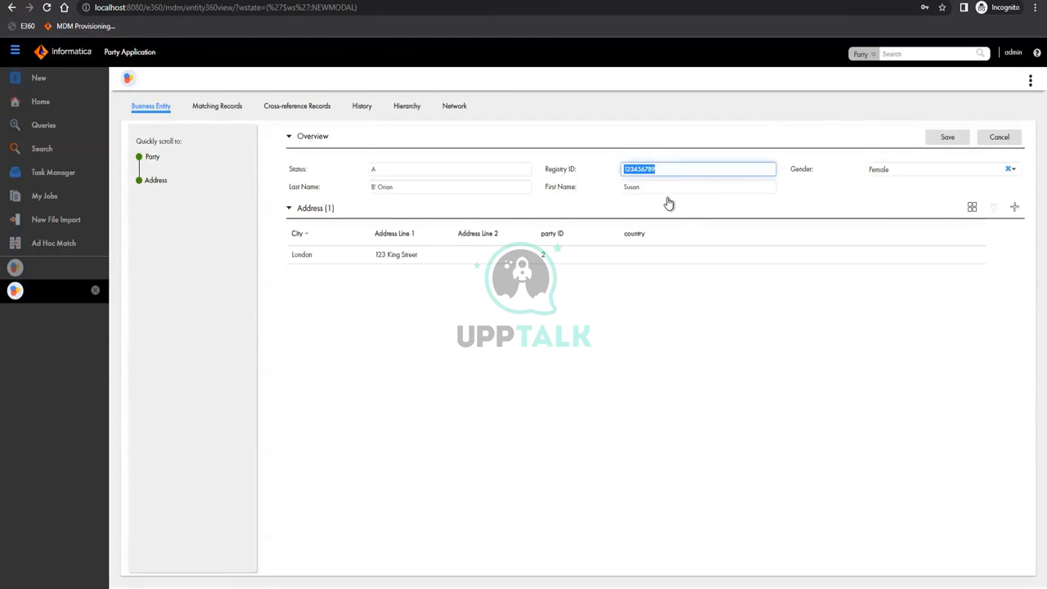
pyautogui.write('1236547878')
pyautogui.click(952, 139)
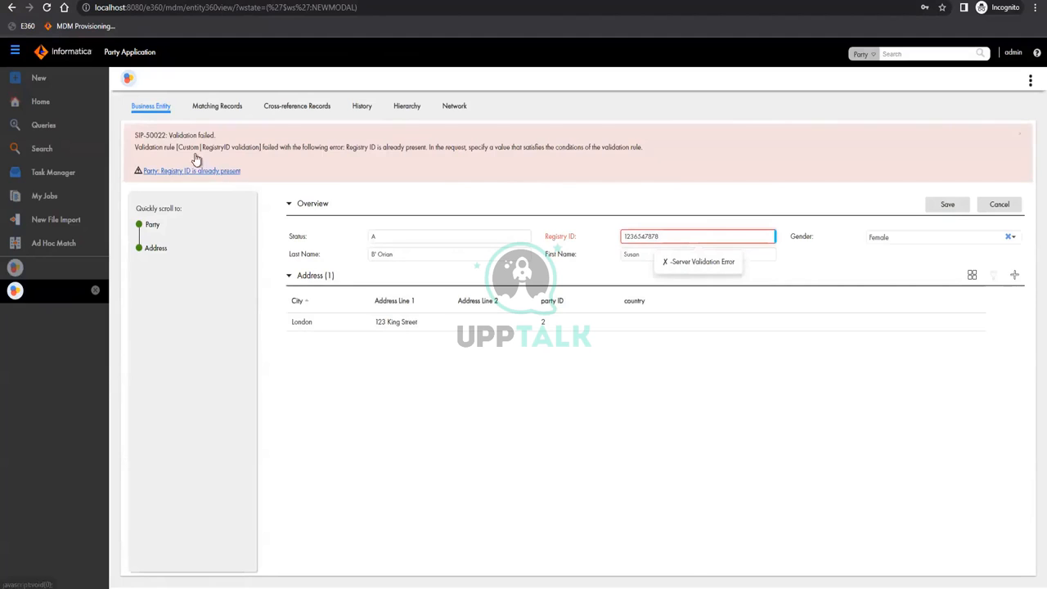
pyautogui.moveTo(137, 148); pyautogui.dragTo(271, 149)
pyautogui.moveTo(374, 147); pyautogui.dragTo(353, 156)
# Change the London Party's Status to I and shorten its registry ID to 12365, then save
pyautogui.click(431, 255)
pyautogui.doubleClick(434, 245)
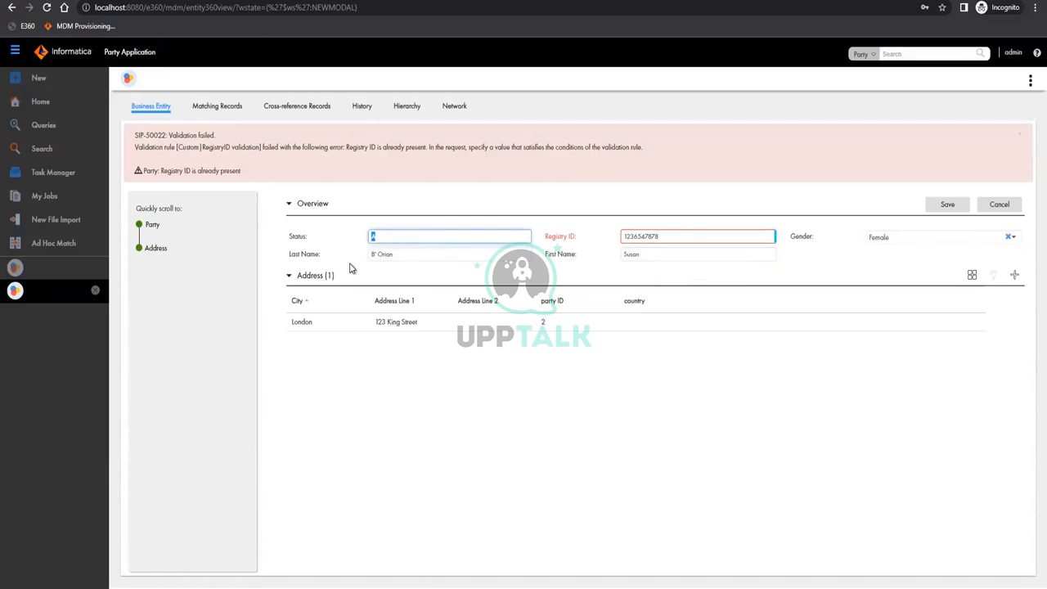
pyautogui.press('BackSpace')
pyautogui.click(949, 208)
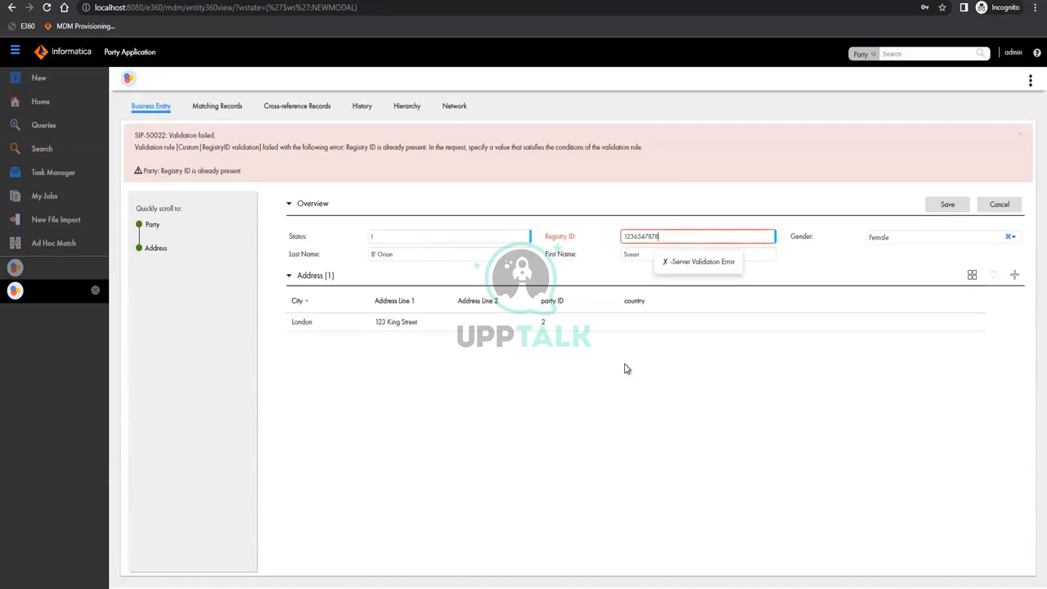
pyautogui.press('BackSpace')
pyautogui.press('BackSpace')
pyautogui.press('BackSpace')
pyautogui.press('BackSpace')
pyautogui.press('BackSpace')
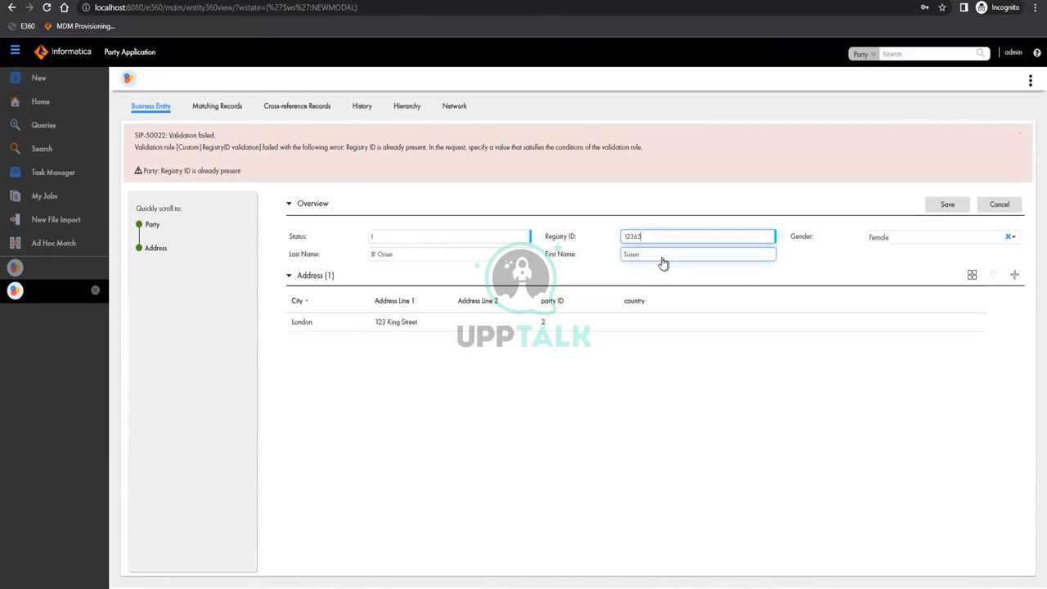
pyautogui.click(966, 206)
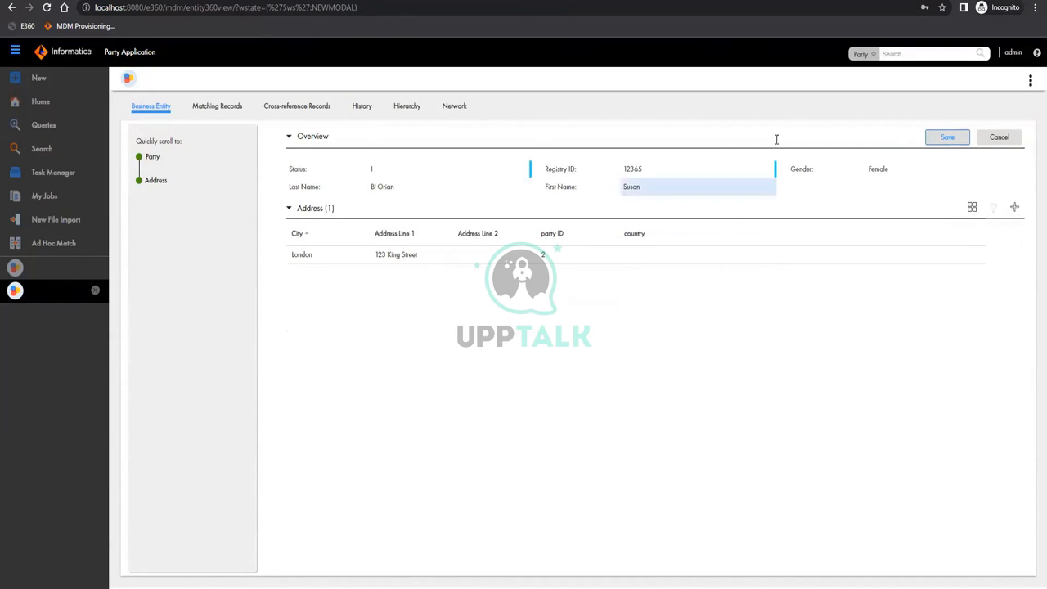
pyautogui.click(952, 141)
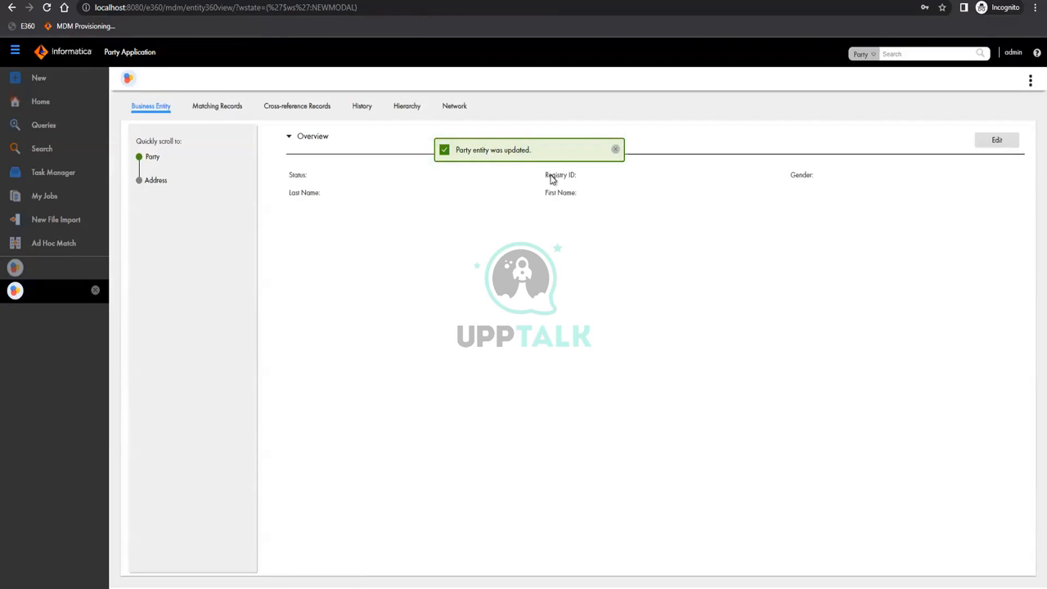
# Edit the London Party again, change its Status from I back to A, and save
pyautogui.click(997, 141)
pyautogui.click(635, 171)
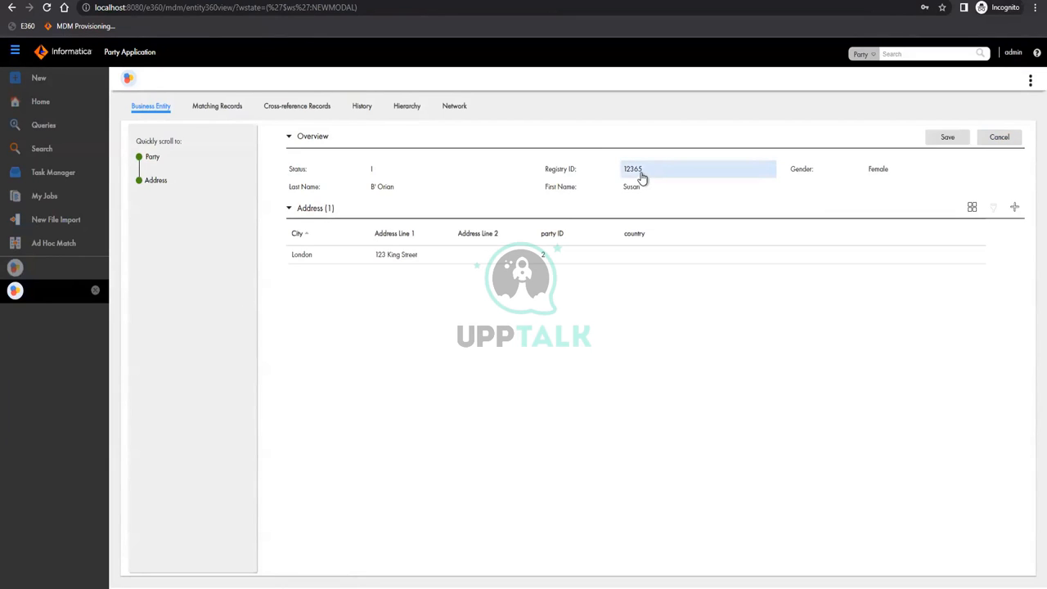
pyautogui.click(387, 174)
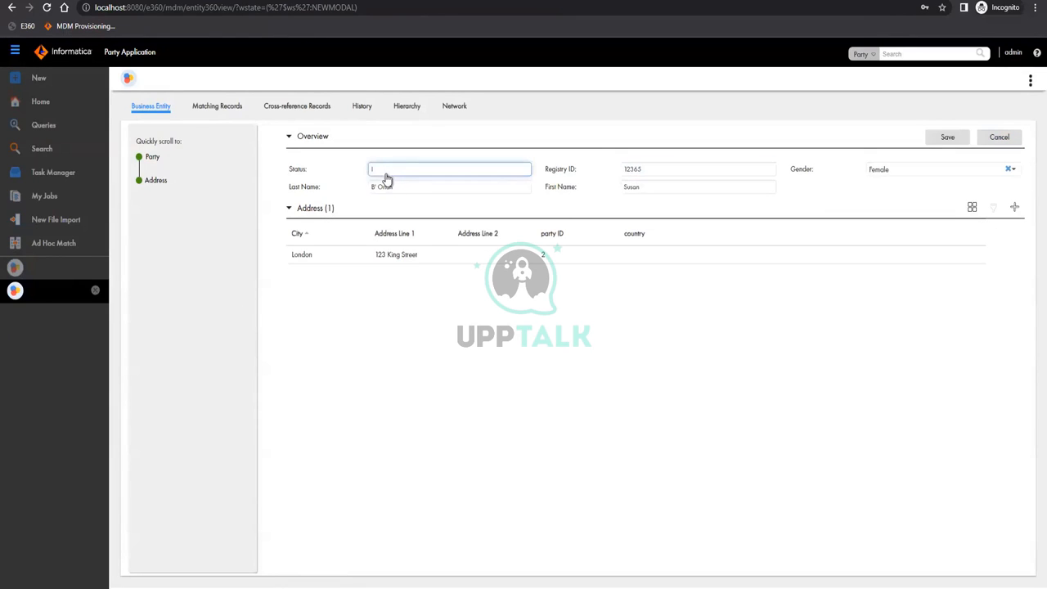
pyautogui.write('A')
pyautogui.click(843, 205)
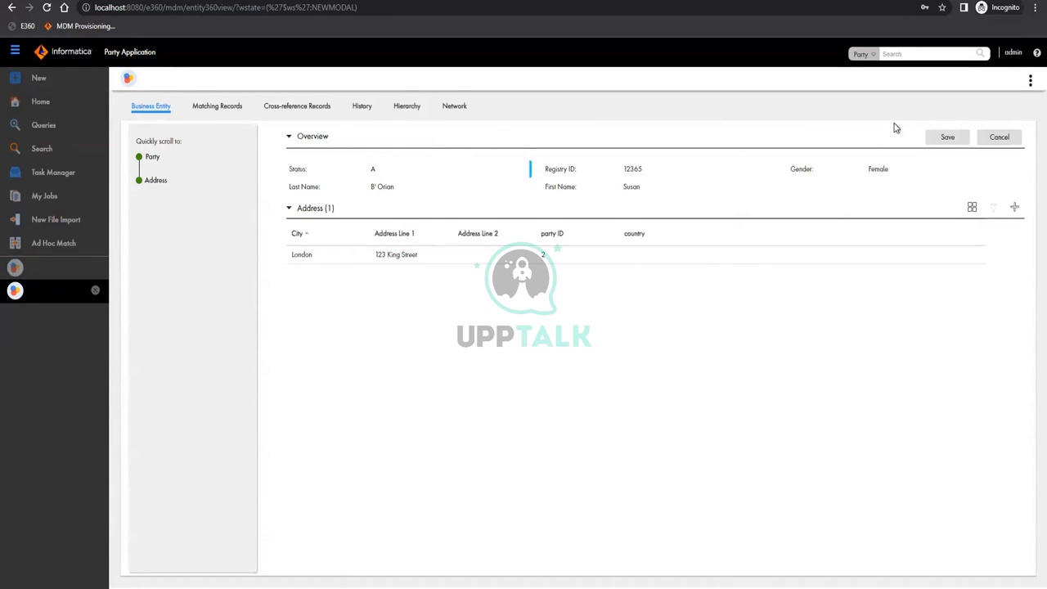
pyautogui.click(945, 139)
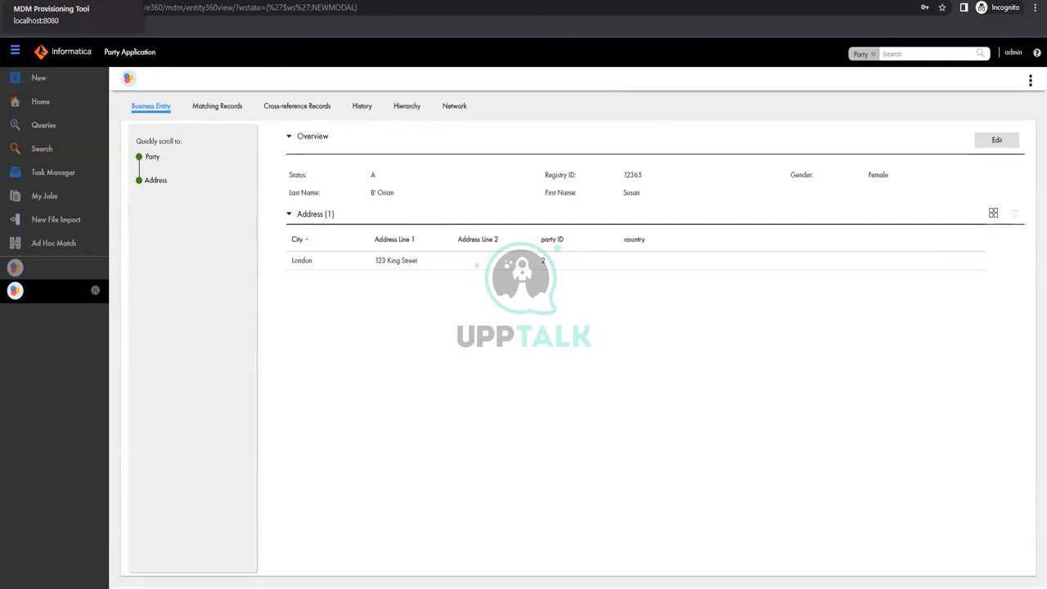
# Return to the MDM Provisioning Tool and open the Business Entity configuration options
pyautogui.click(82, 25)
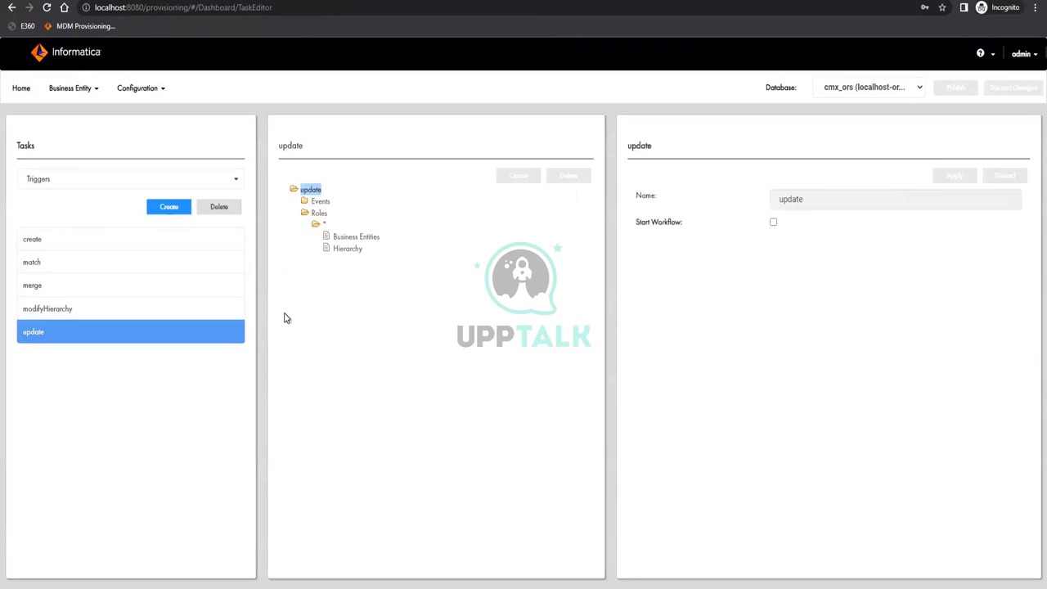
pyautogui.click(81, 90)
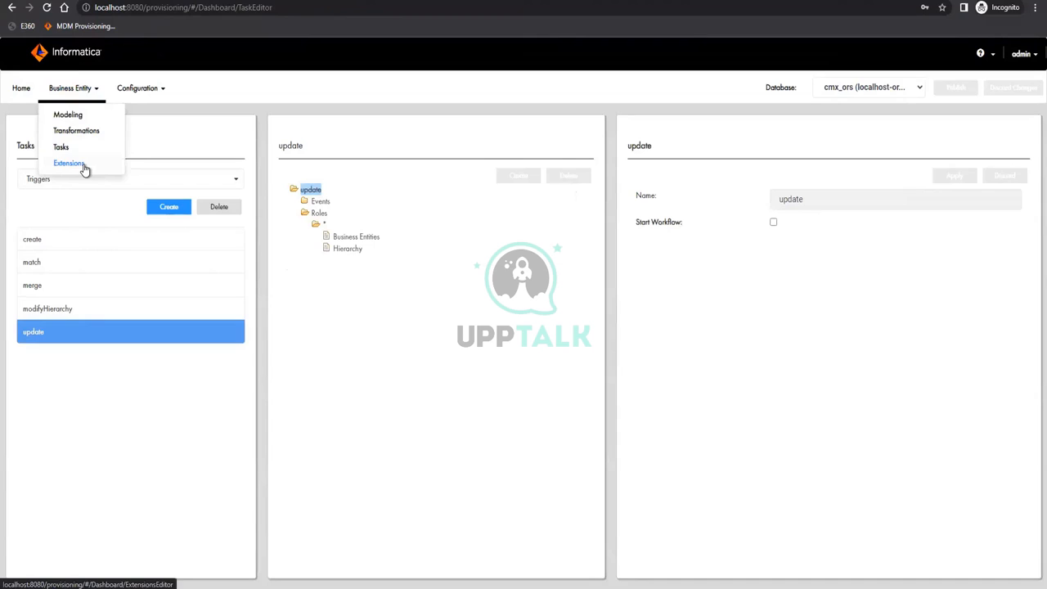
# Open the Extensions editor and switch the extension type to WSDL
pyautogui.click(84, 166)
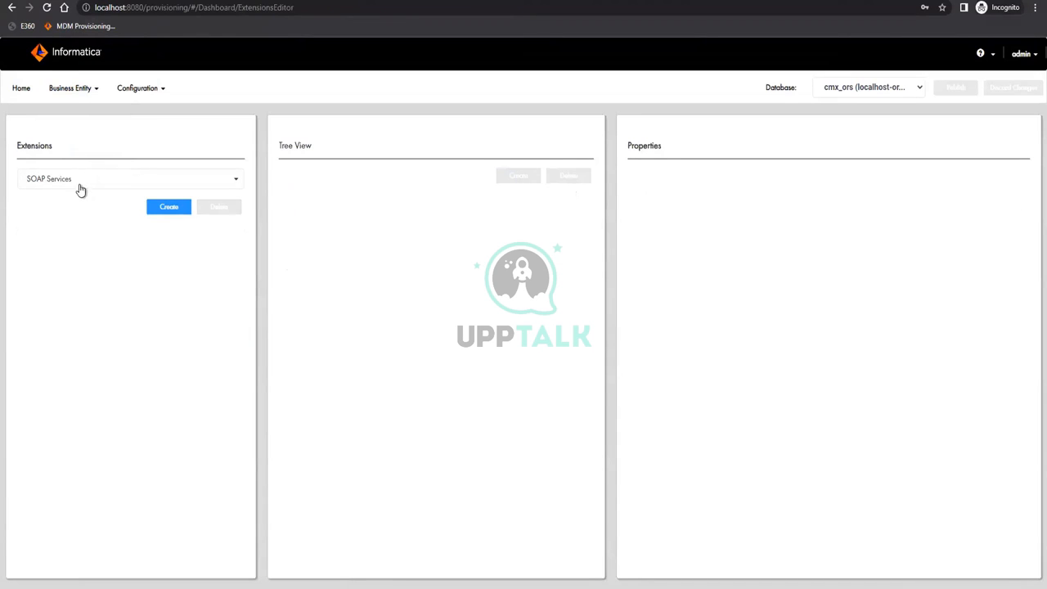
pyautogui.click(77, 184)
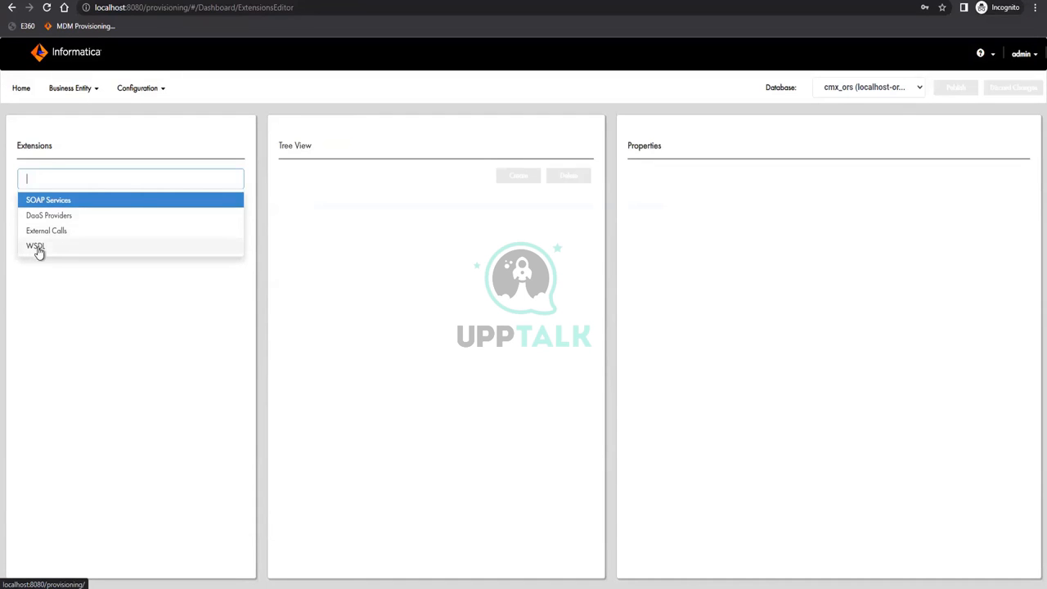
pyautogui.click(38, 249)
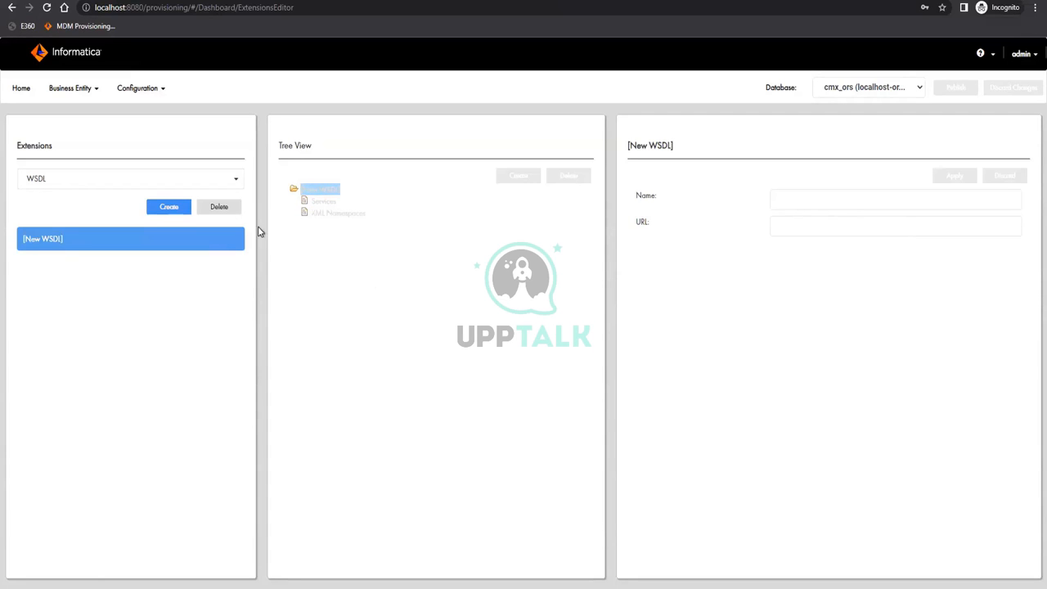
# Delete the new WSDL entry and switch the extension type to SOAP Services
pyautogui.click(218, 210)
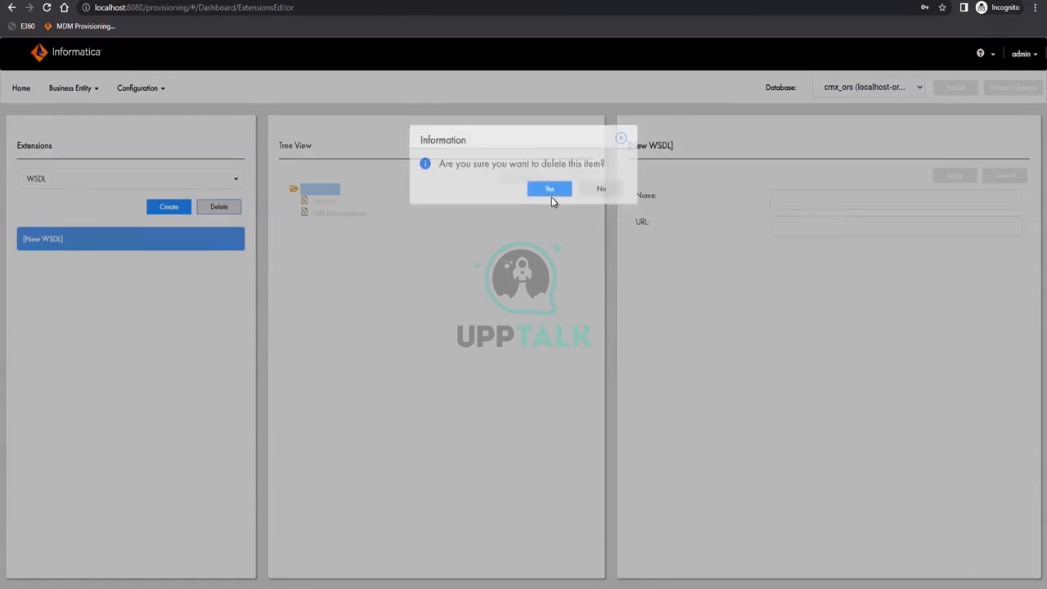
pyautogui.click(550, 189)
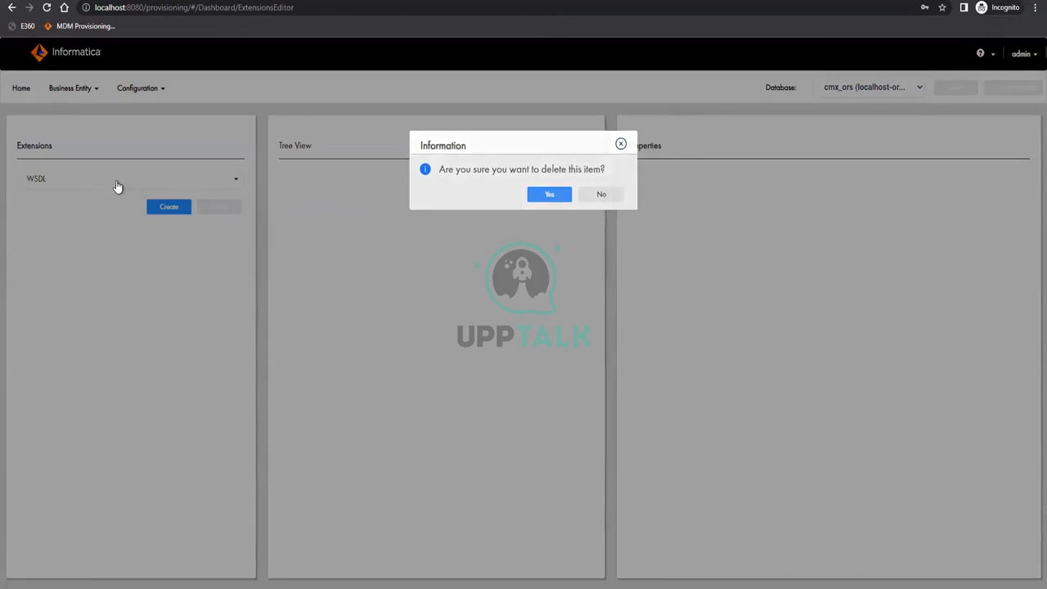
pyautogui.click(117, 180)
pyautogui.click(96, 200)
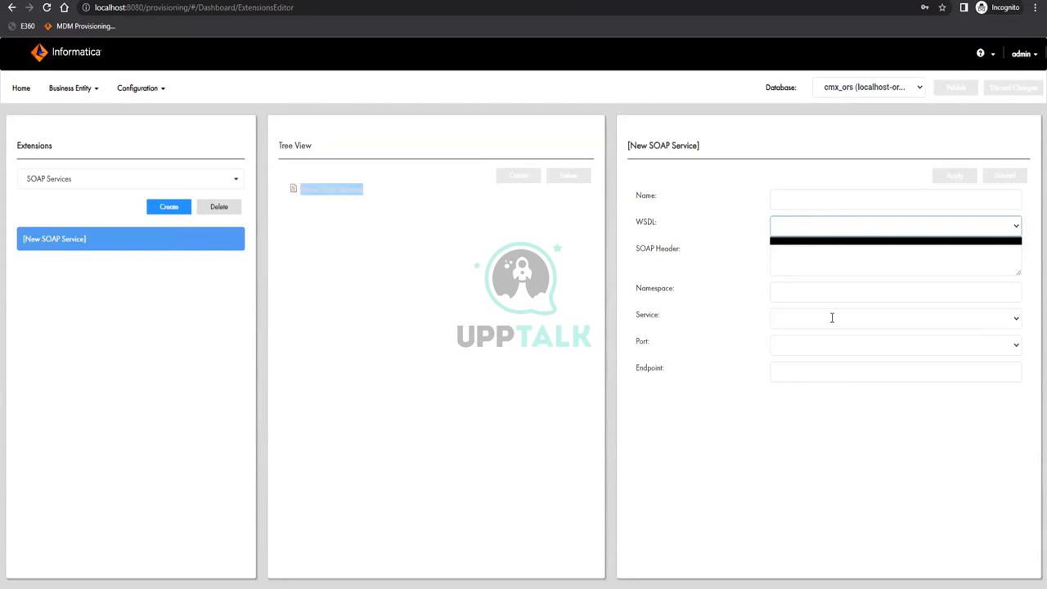
# Delete the unsaved New SOAP Service, leaving the SOAP Services list empty
pyautogui.click(226, 208)
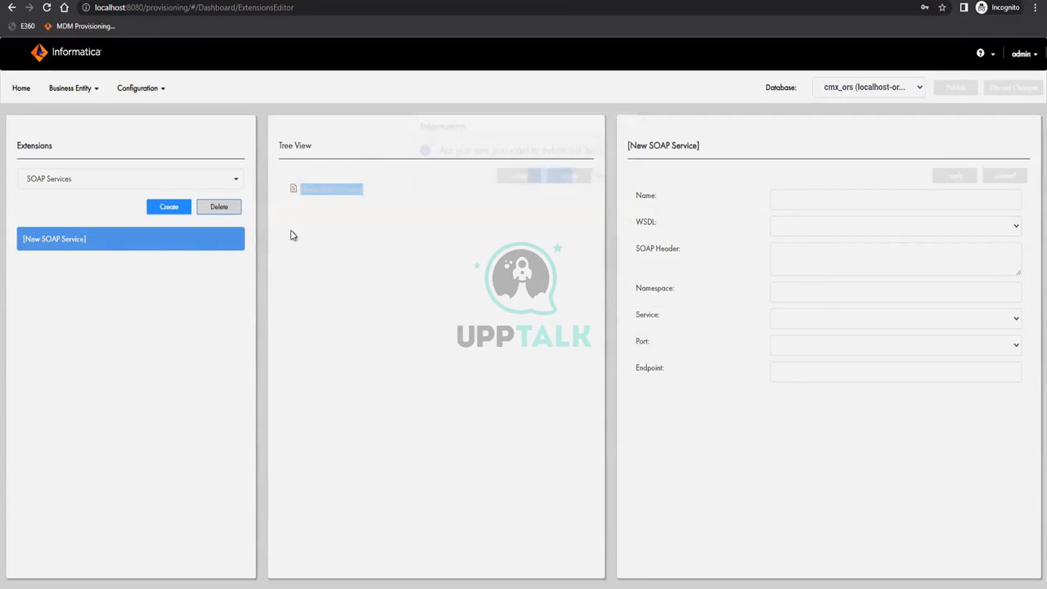
pyautogui.press('Return')
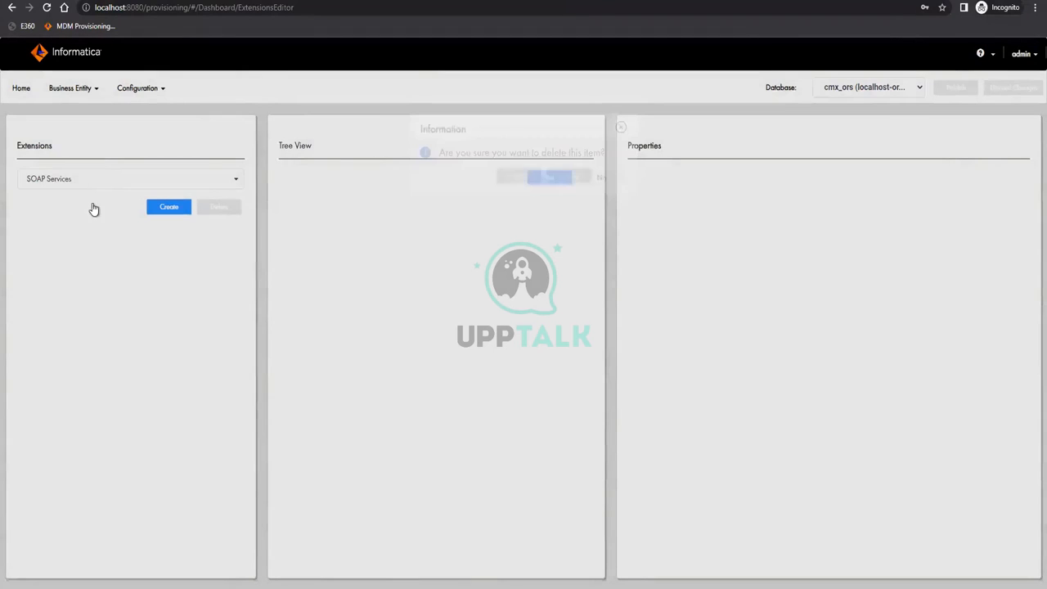
pyautogui.click(68, 180)
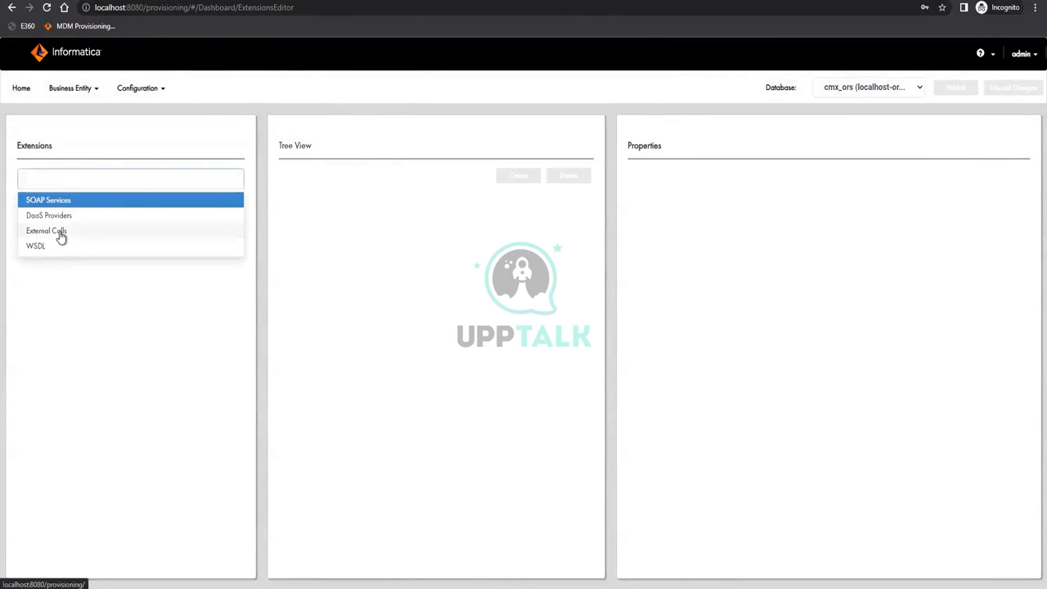
# Create a new External Call and review its SOAP Service and SOAP Operation options
pyautogui.click(60, 234)
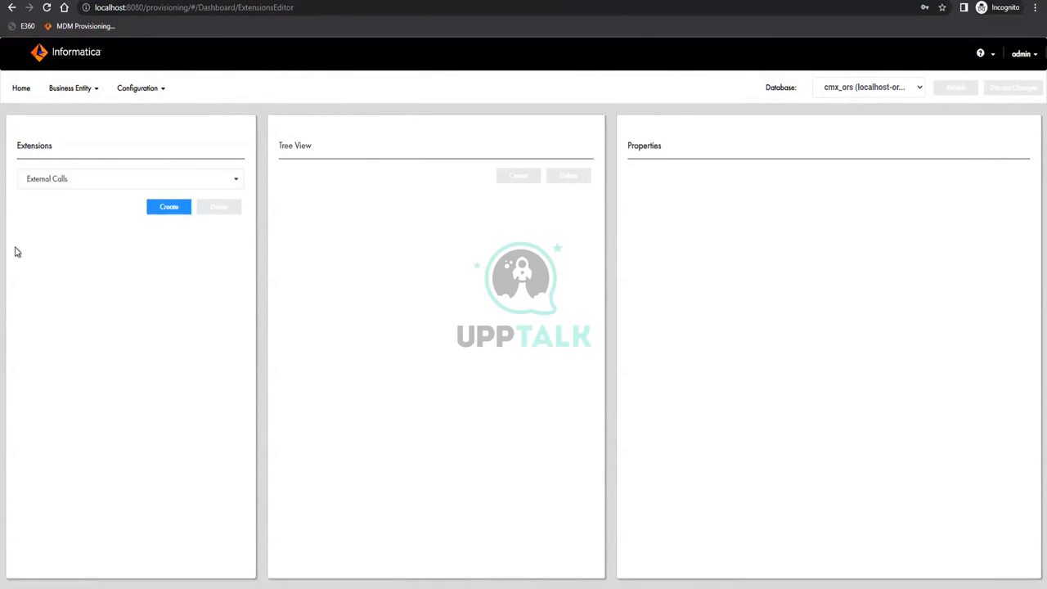
pyautogui.click(173, 205)
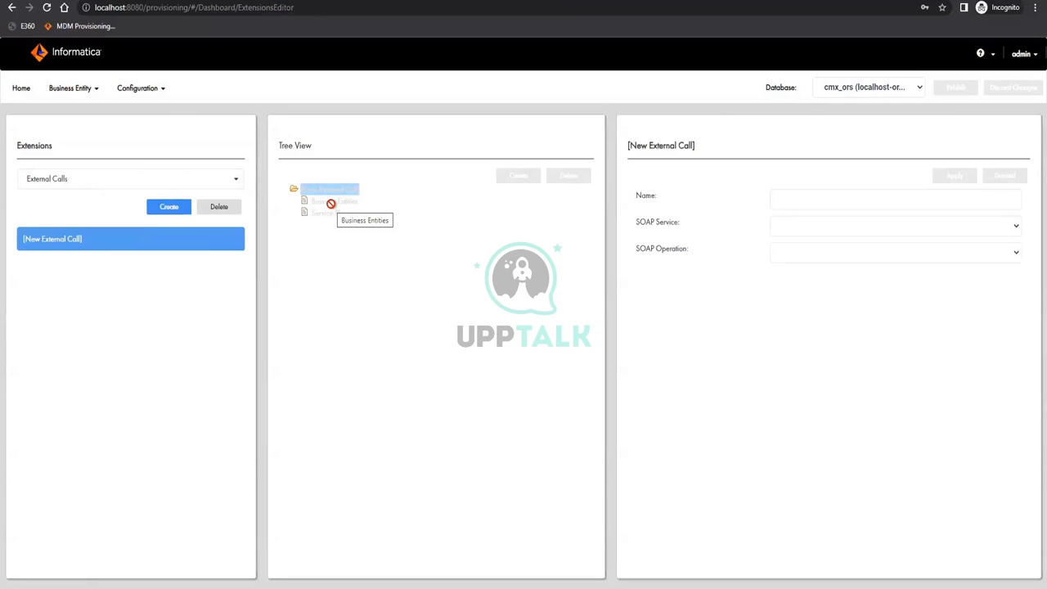
pyautogui.click(826, 229)
pyautogui.click(825, 228)
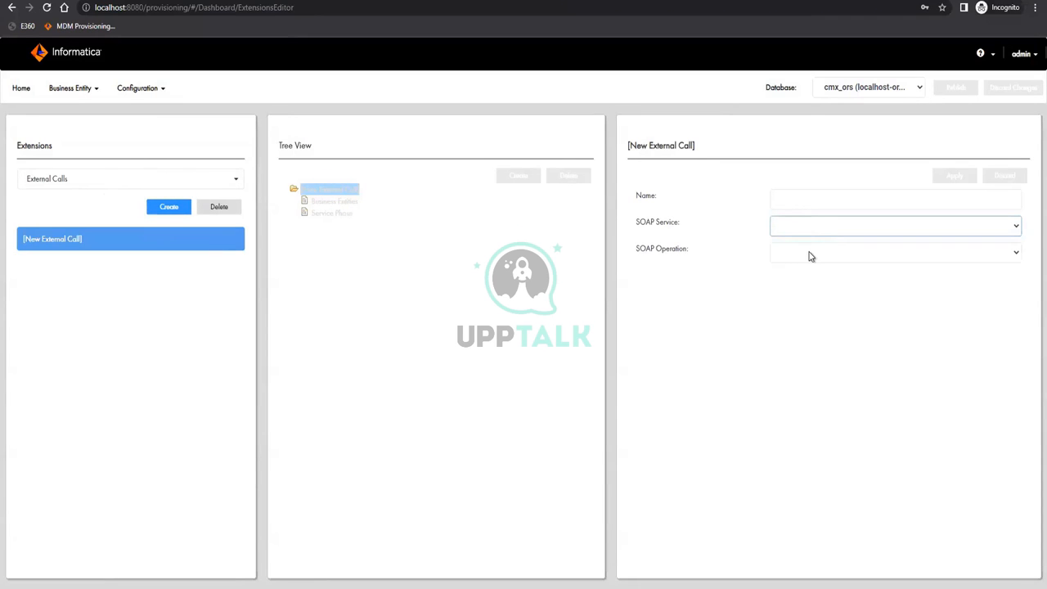
pyautogui.click(810, 256)
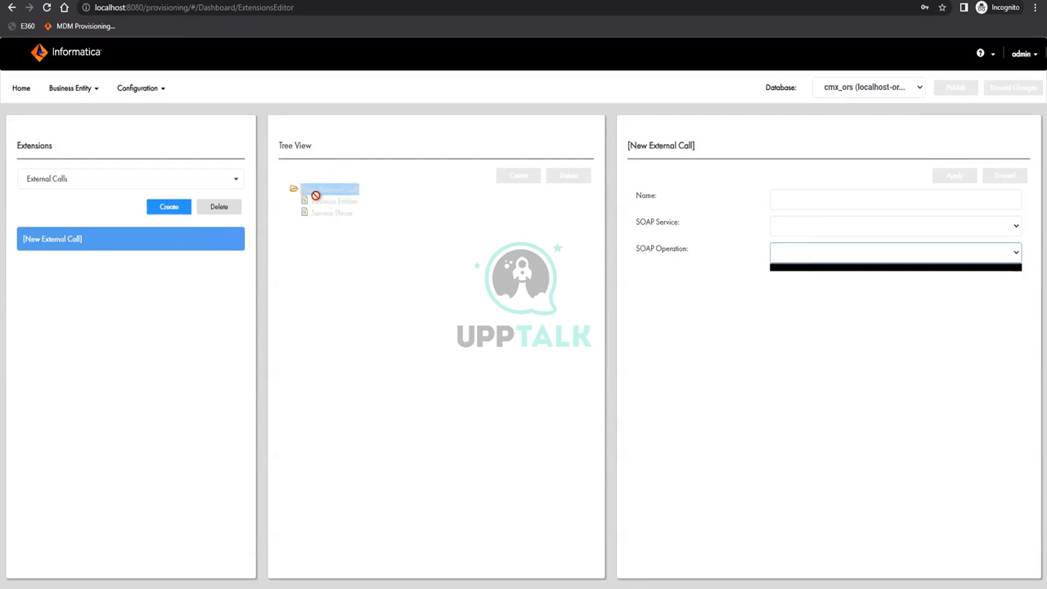
# Delete the draft External Call and switch the extension type to DaaS Providers
pyautogui.click(222, 208)
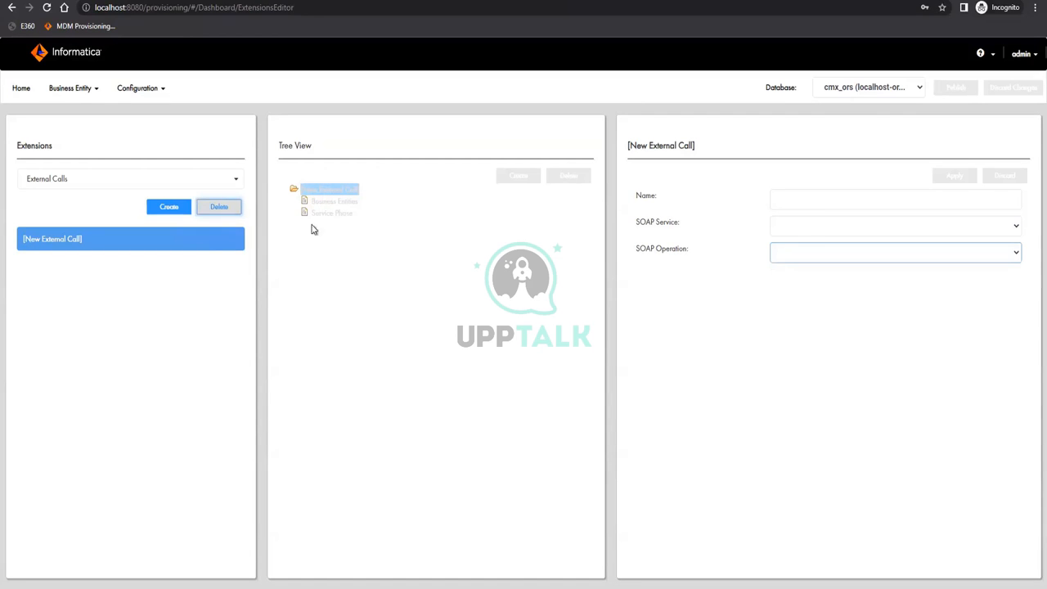
pyautogui.click(218, 206)
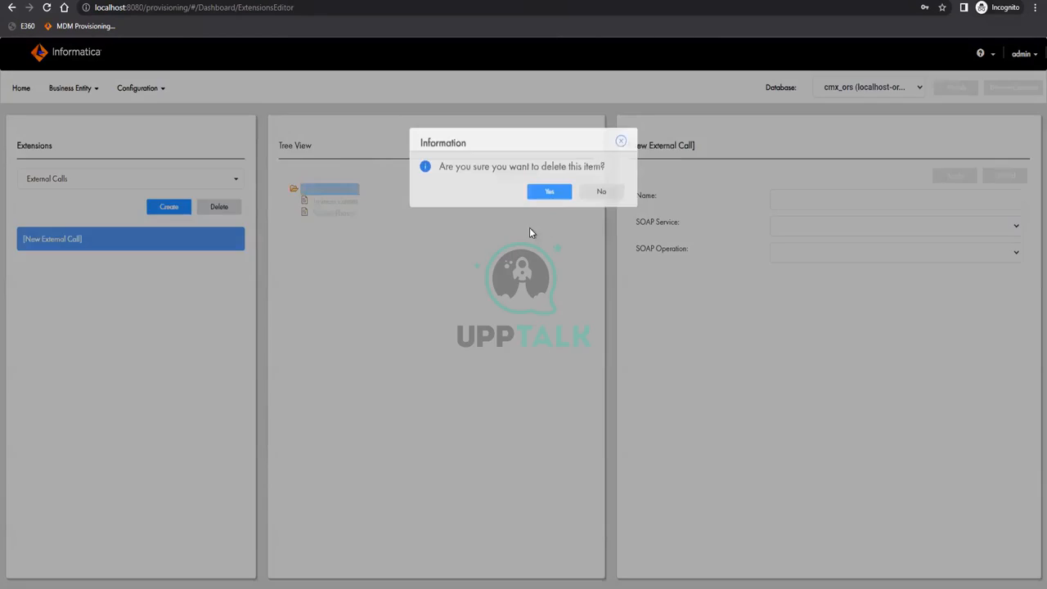
pyautogui.press('Return')
pyautogui.click(124, 180)
pyautogui.click(51, 215)
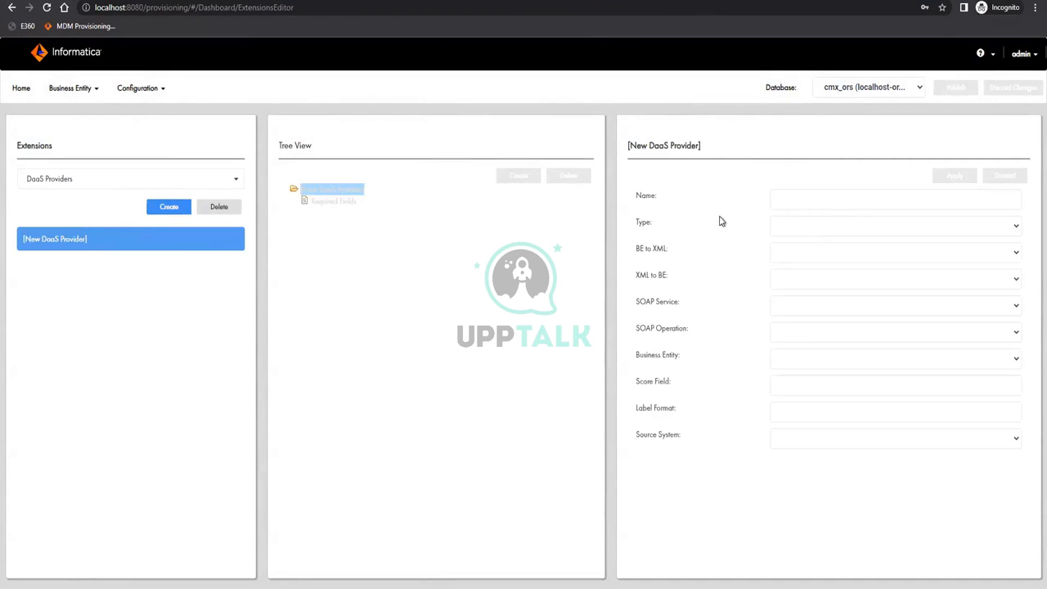
# Review the DaaS provider's Type, SOAP Service and Business Entity options, leaving each field empty
pyautogui.click(887, 231)
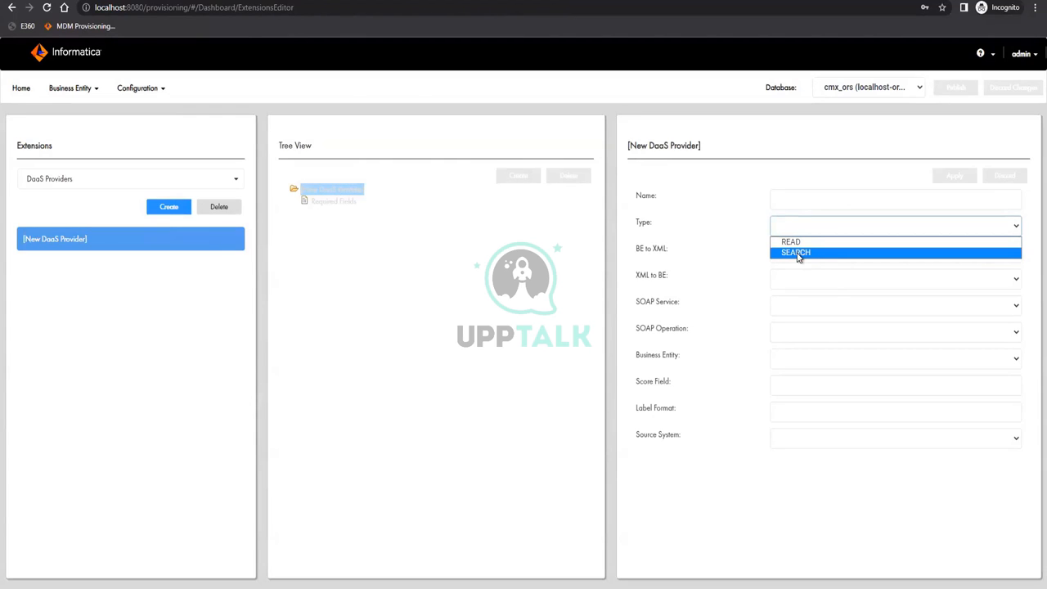
pyautogui.click(709, 260)
pyautogui.click(800, 303)
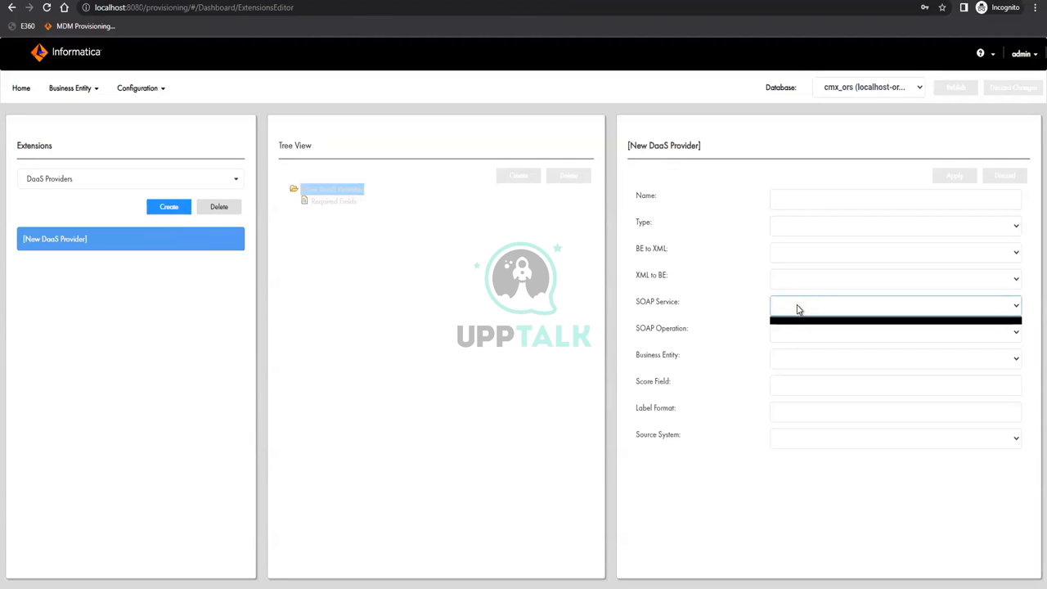
pyautogui.click(841, 360)
pyautogui.click(840, 360)
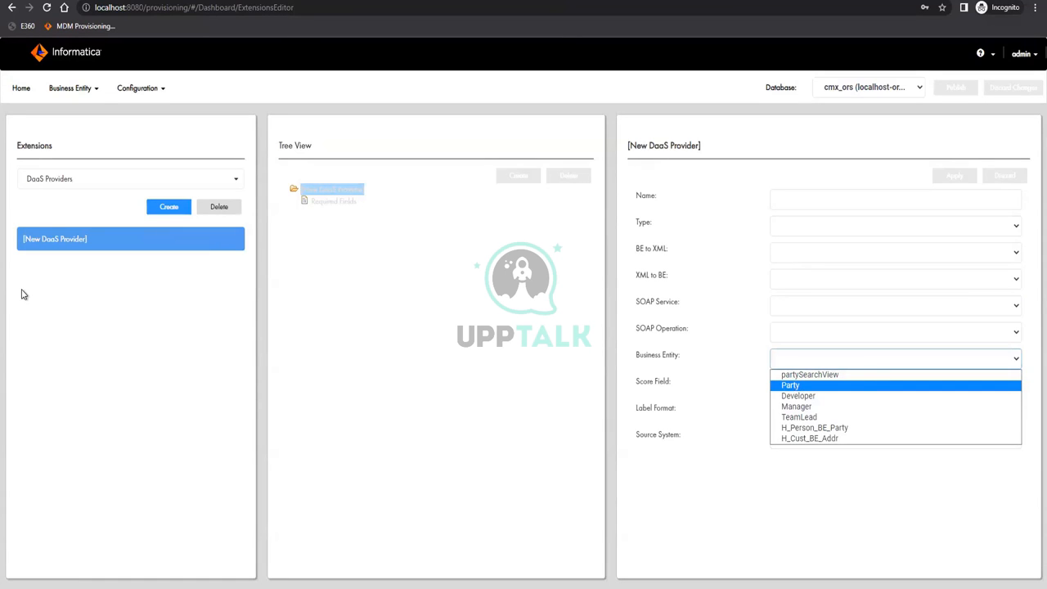
pyautogui.click(644, 417)
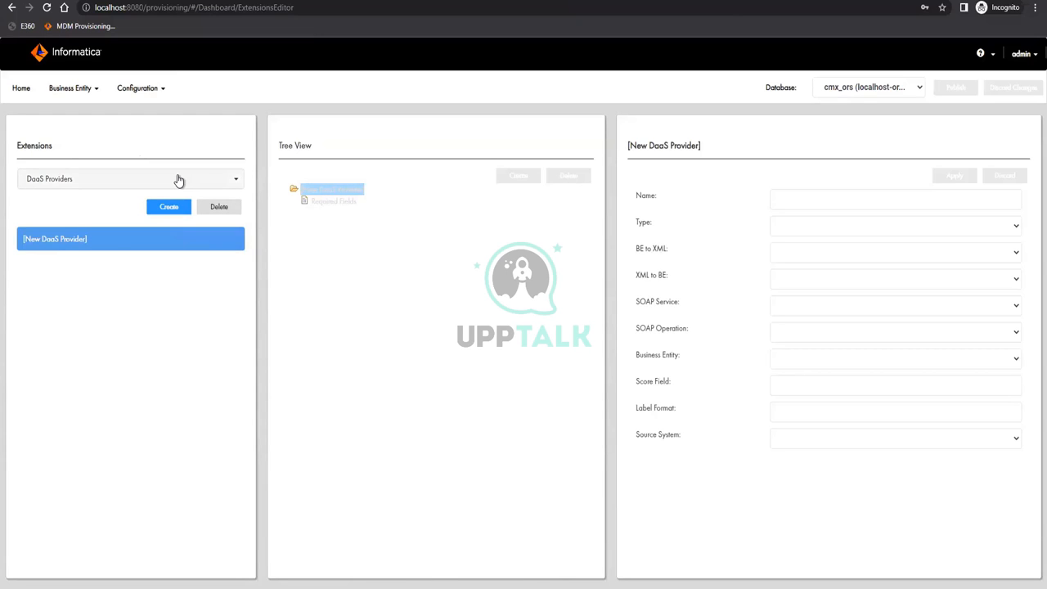
# Delete the New DaaS Provider draft and confirm with Yes
pyautogui.click(221, 209)
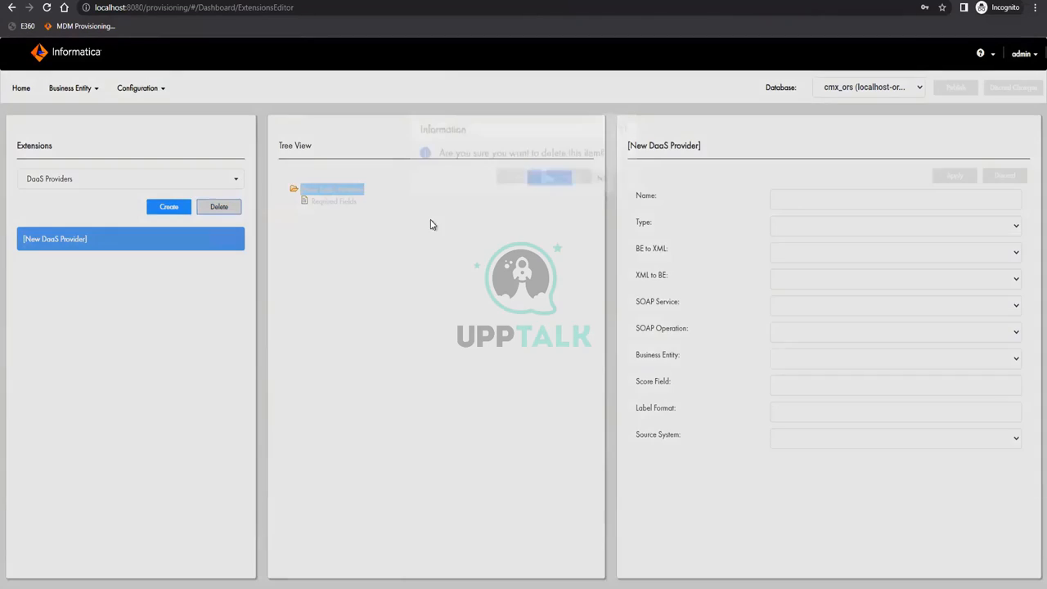
pyautogui.click(552, 194)
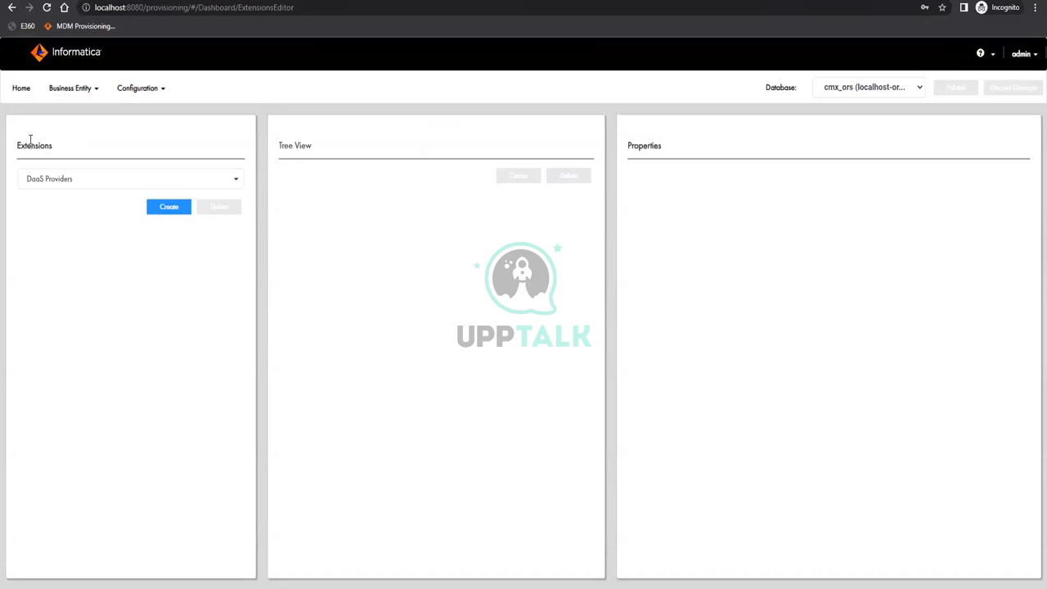
pyautogui.click(62, 180)
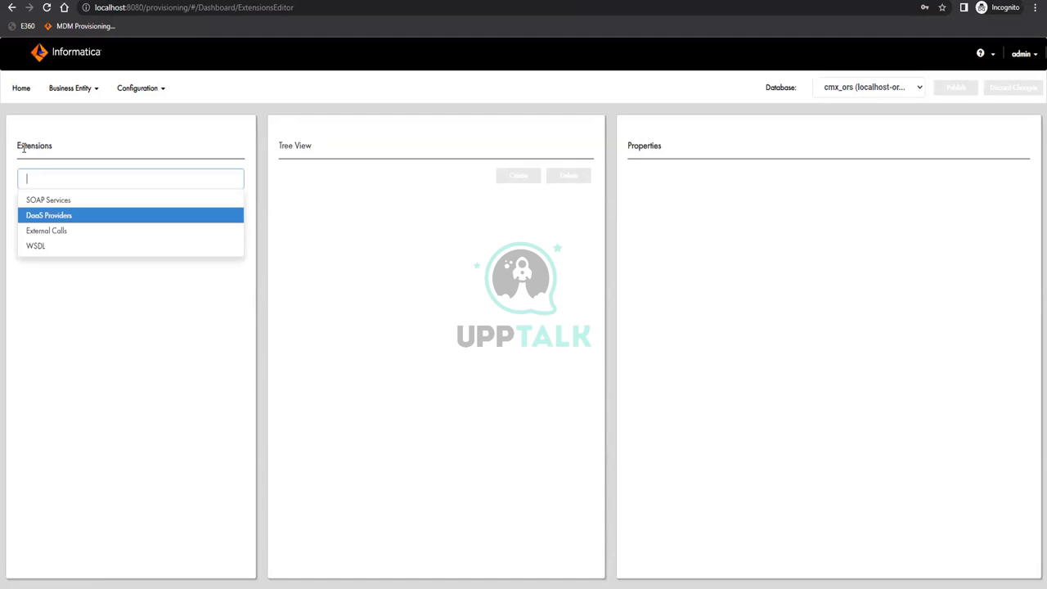
pyautogui.click(70, 92)
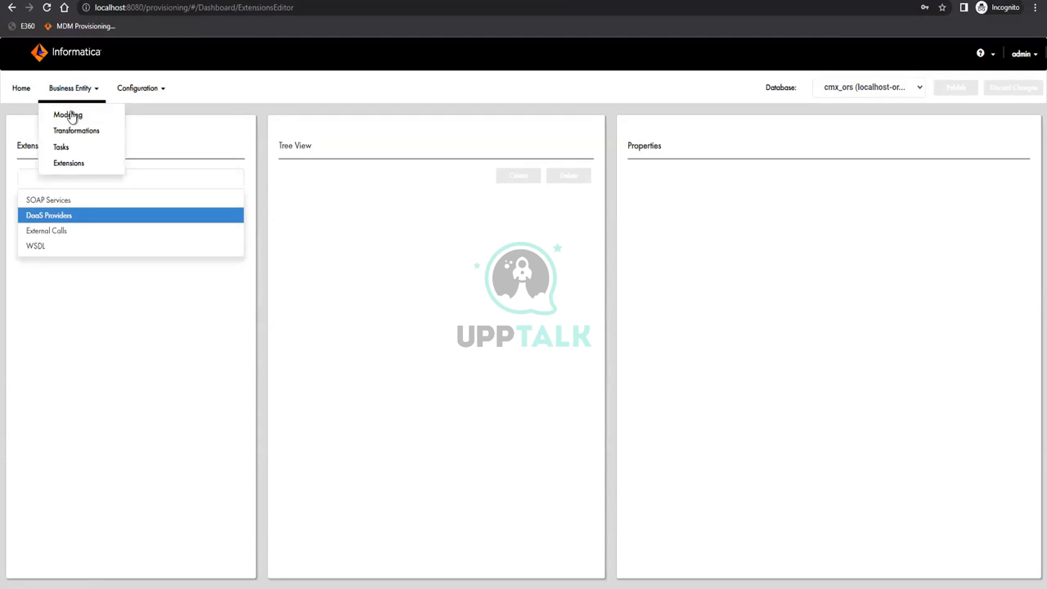
# Open the Tasks editor and review its categories, keeping Templates selected
pyautogui.click(70, 151)
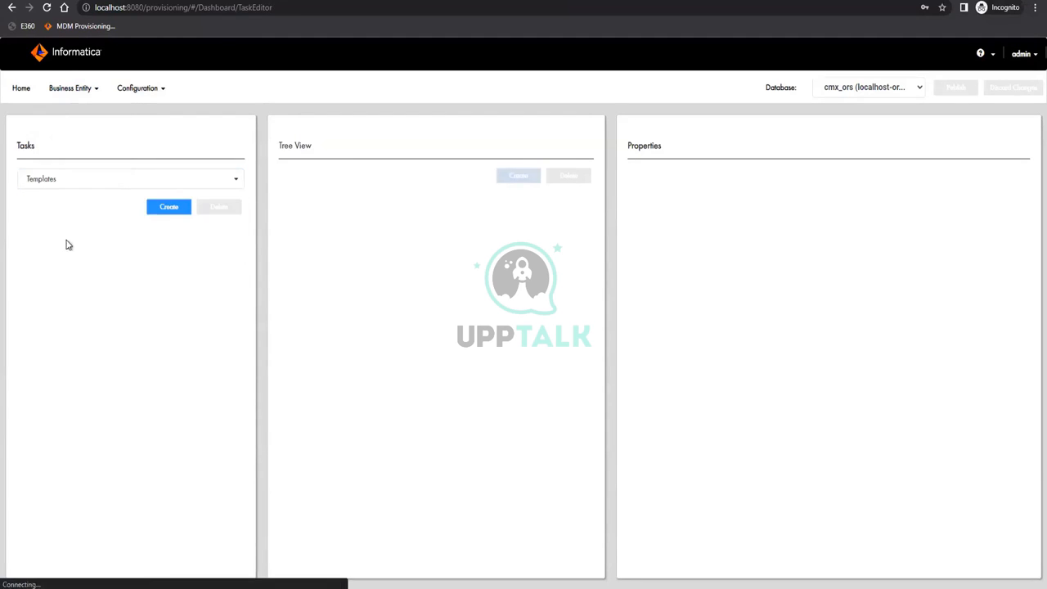
pyautogui.click(76, 186)
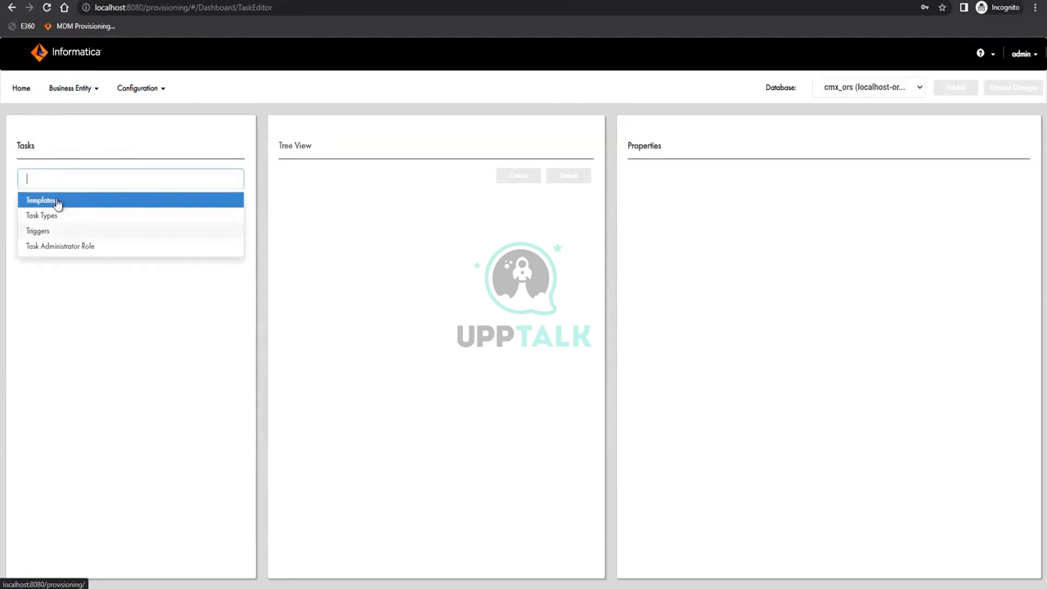
pyautogui.click(82, 297)
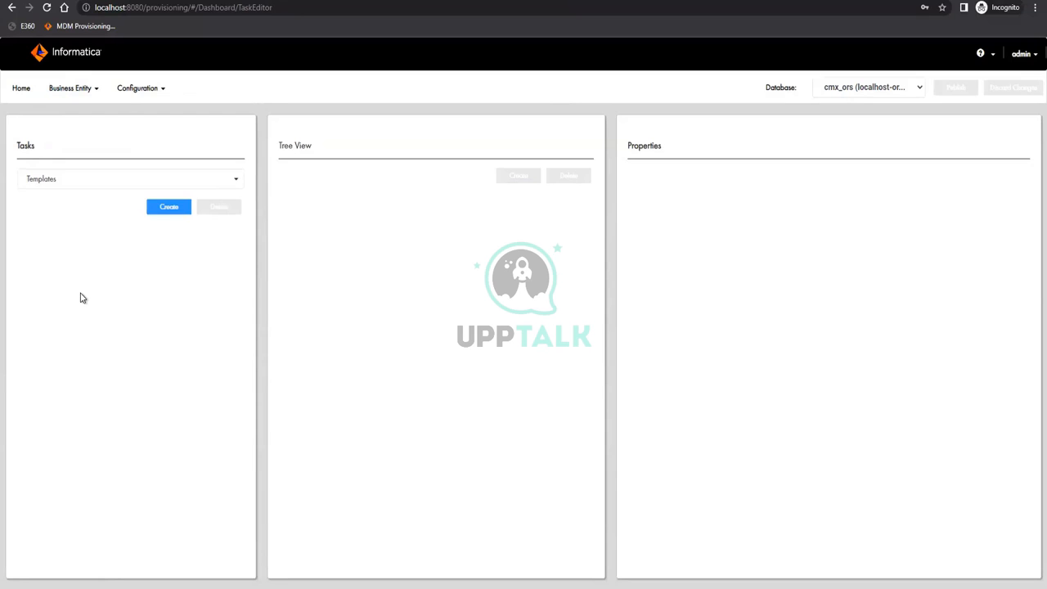